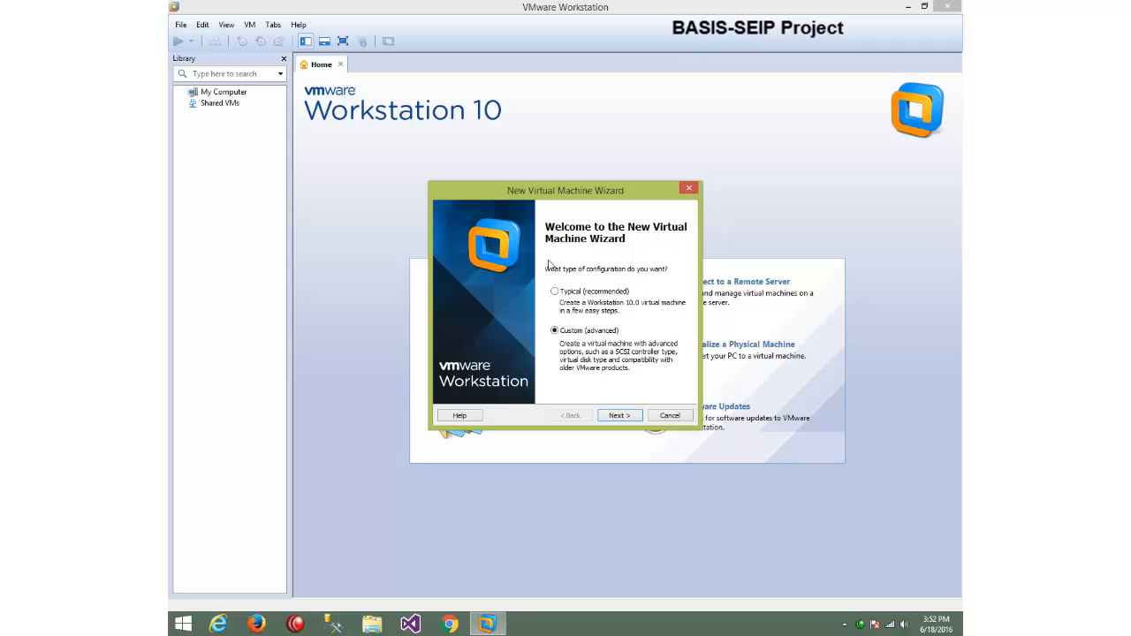
Accept the custom configuration, set the hardware compatibility to Workstation 8.0 and continue to the guest operating system installation page.
{"action": "left_click", "coordinate": [621, 416]}
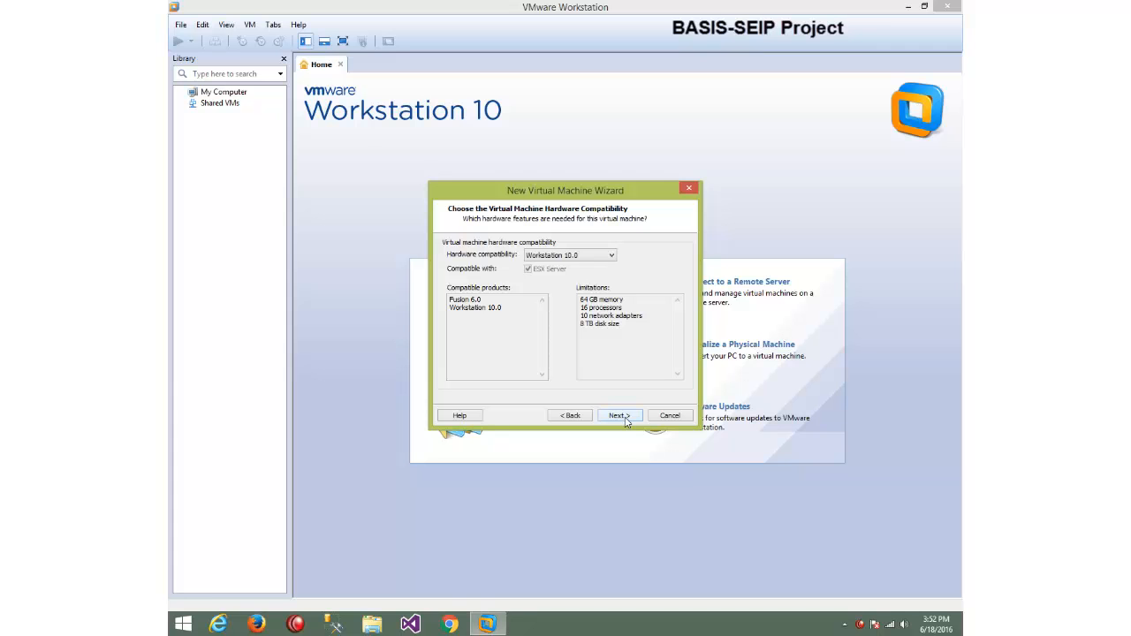
{"action": "left_click", "coordinate": [612, 256]}
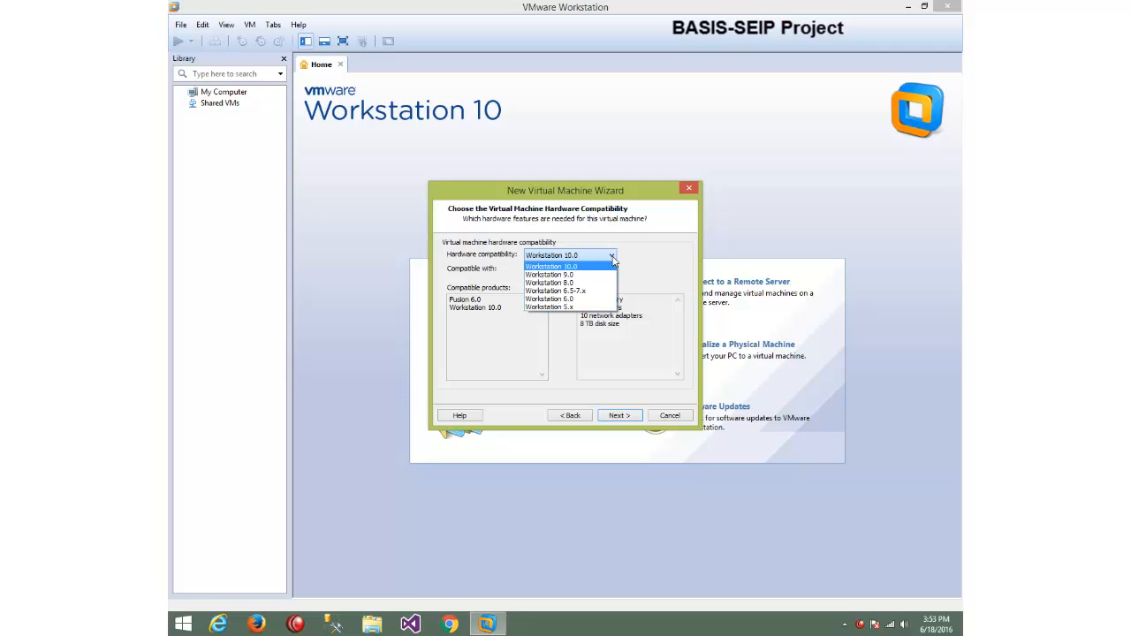
{"action": "left_click", "coordinate": [613, 258]}
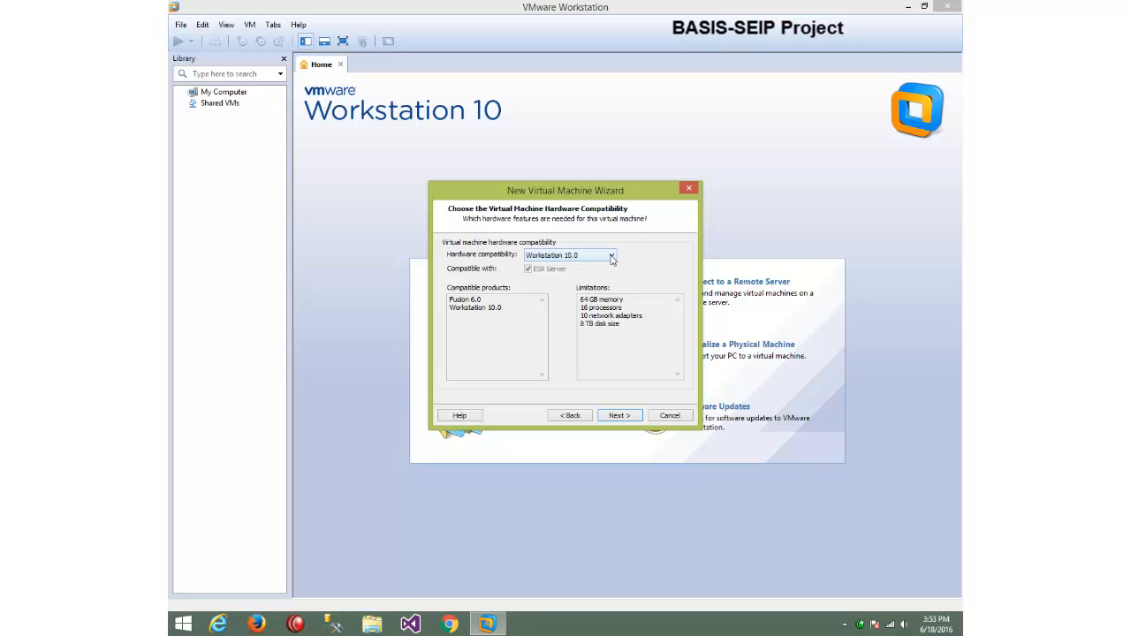
{"action": "left_click", "coordinate": [612, 256]}
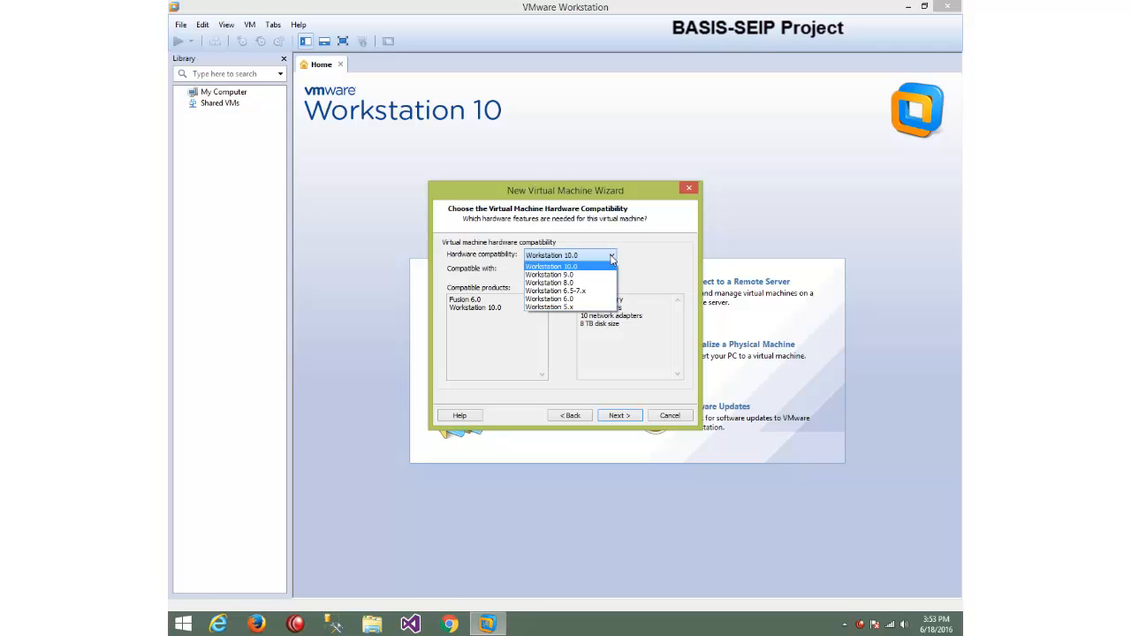
{"action": "left_click", "coordinate": [583, 282]}
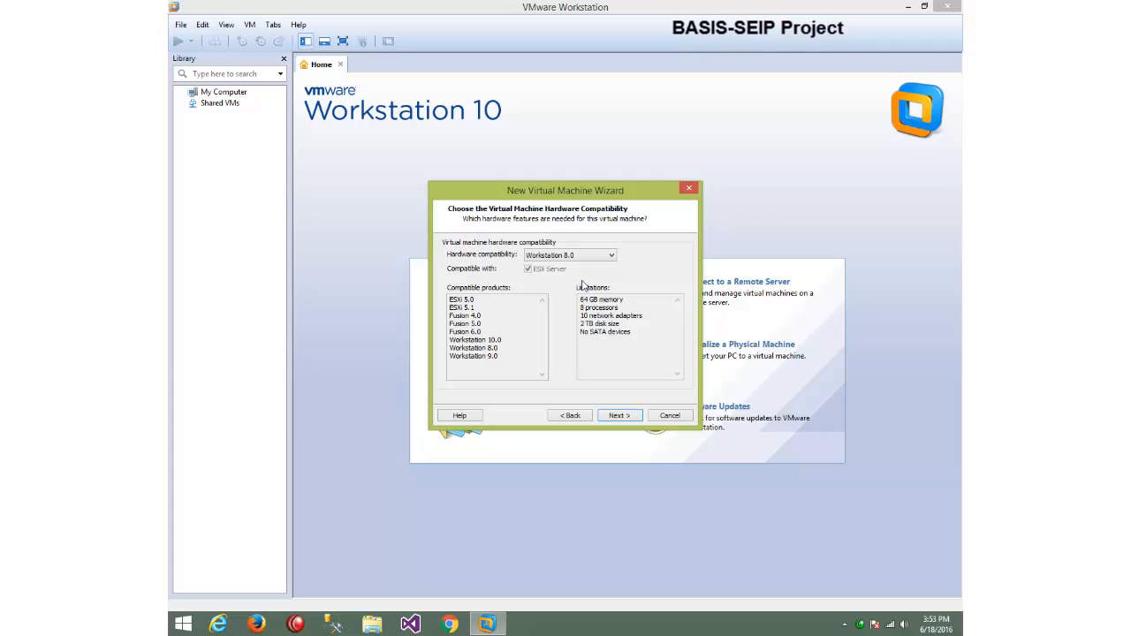
{"action": "left_click", "coordinate": [617, 417]}
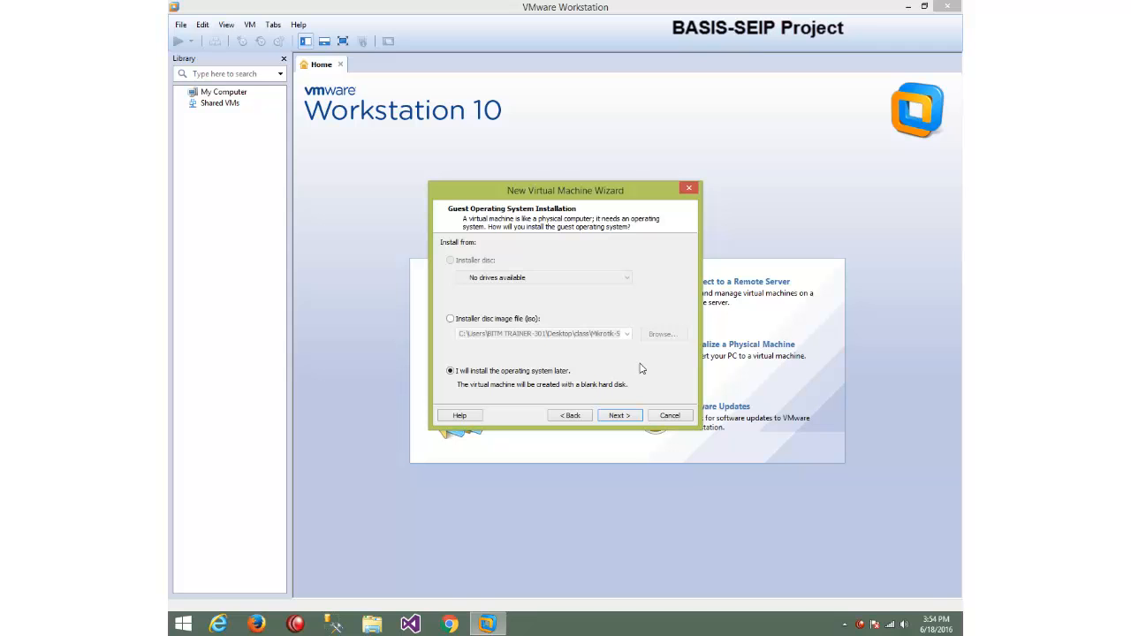
Choose to install the operating system later and continue to the guest operating system selection.
{"action": "left_click", "coordinate": [450, 320]}
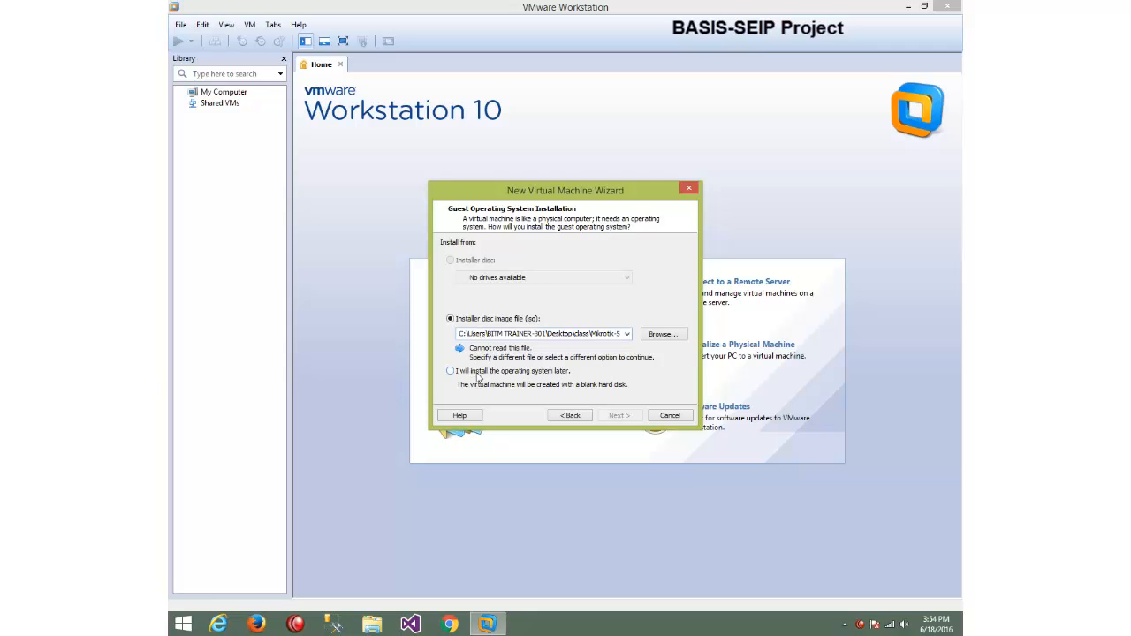
{"action": "left_click", "coordinate": [477, 372]}
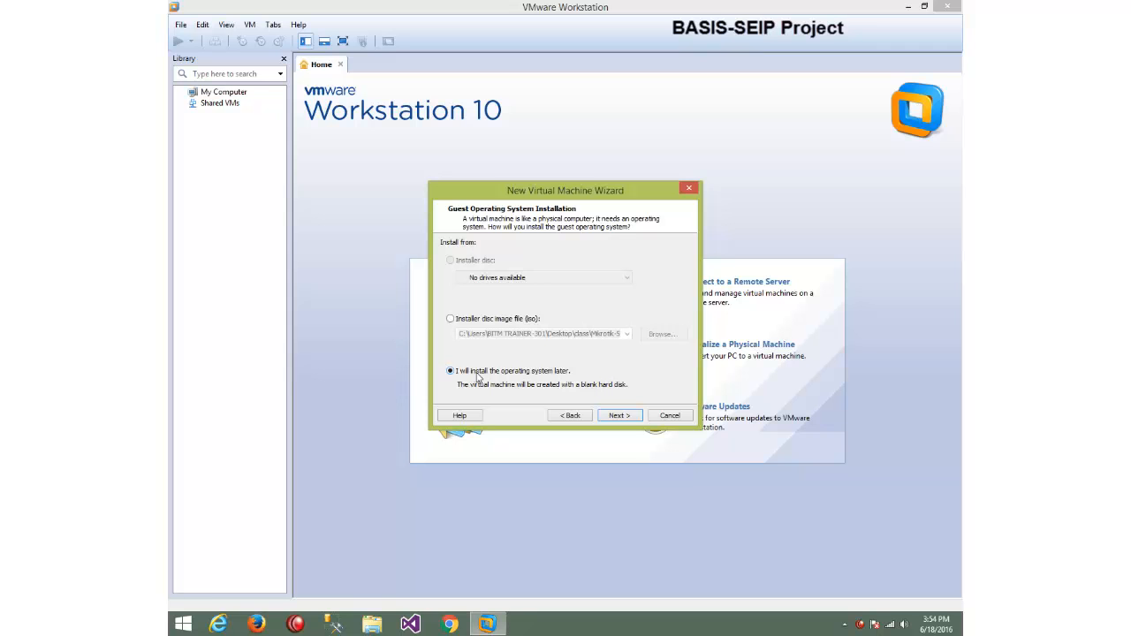
{"action": "left_click", "coordinate": [619, 417]}
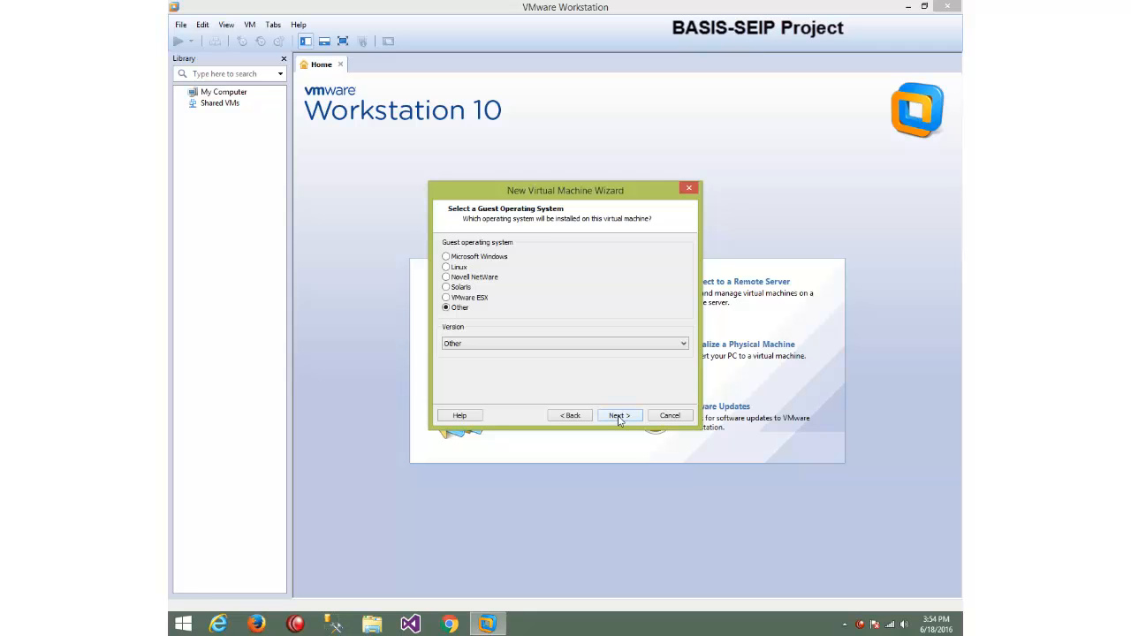
Set the guest operating system to Microsoft Windows, version Windows 7 x64.
{"action": "left_click", "coordinate": [456, 258]}
{"action": "left_click", "coordinate": [682, 346]}
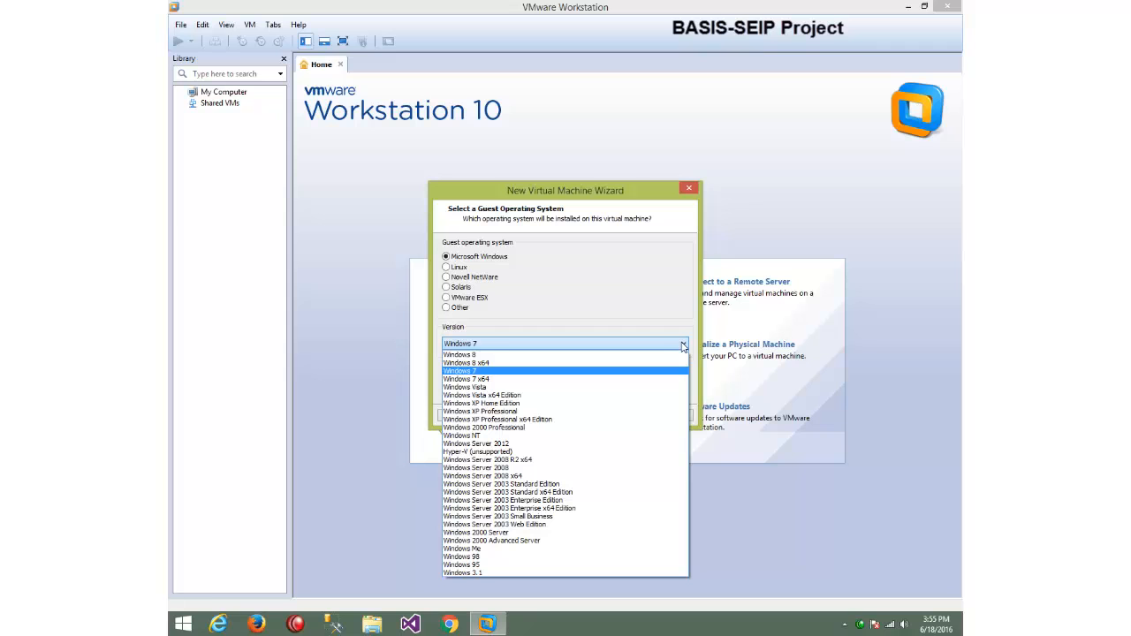
{"action": "left_click", "coordinate": [514, 379]}
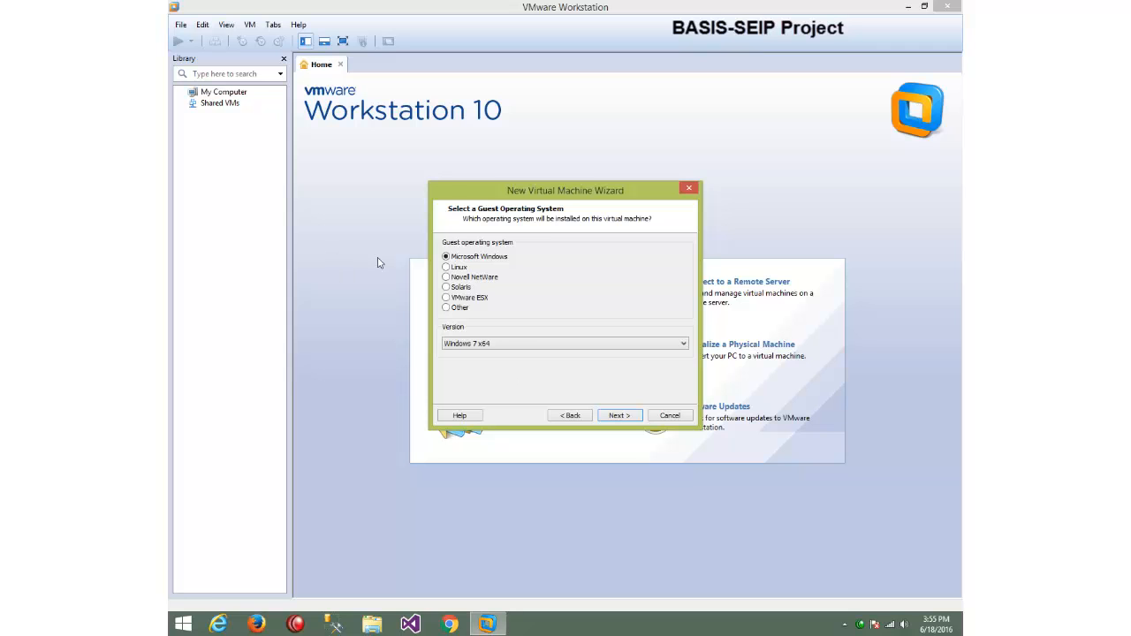
Switch the guest operating system to Linux and look through its available versions.
{"action": "left_click", "coordinate": [447, 269]}
{"action": "left_click", "coordinate": [576, 343]}
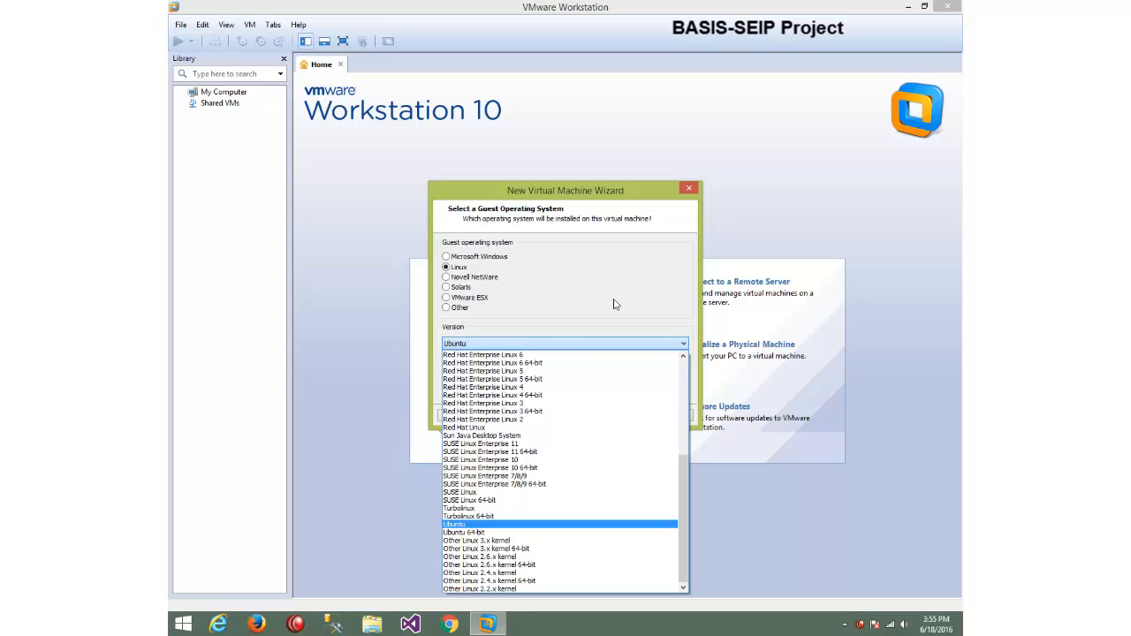
{"action": "scroll", "coordinate": [649, 438], "scroll_direction": "up", "scroll_amount": 7}
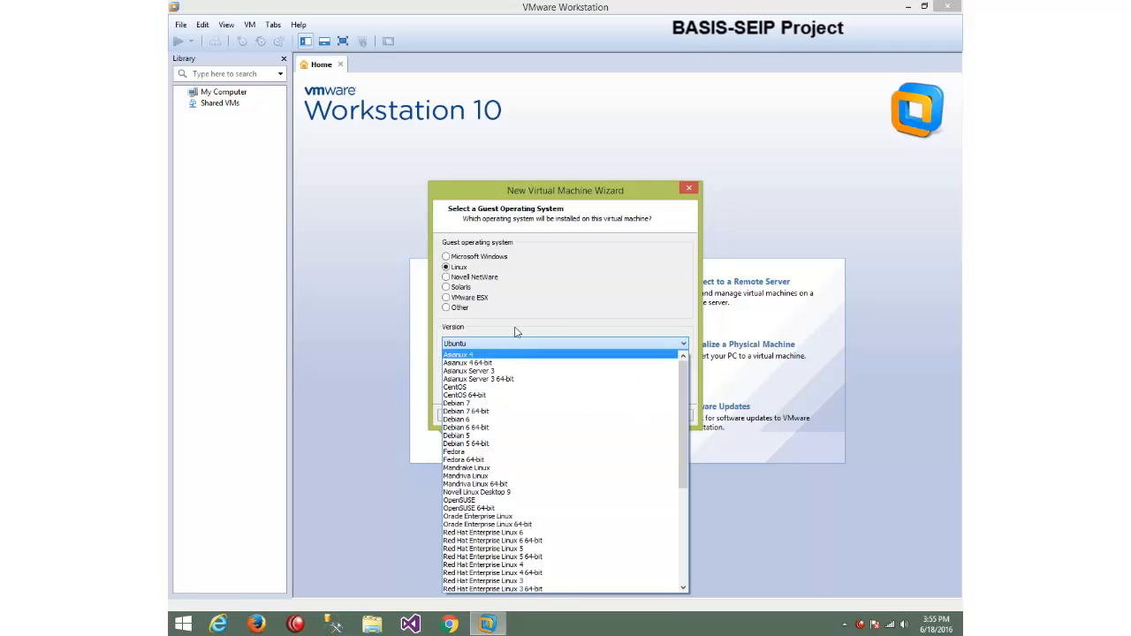
{"action": "left_click", "coordinate": [553, 324]}
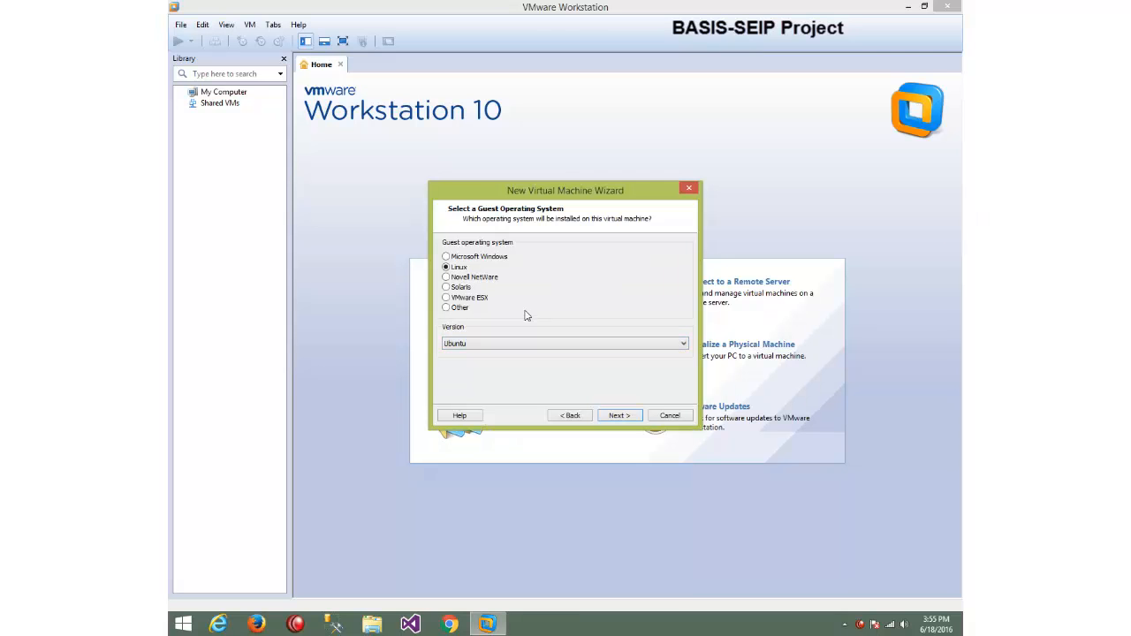
Select Microsoft Windows as the guest operating system with version Windows 7 x64, and continue to the naming page.
{"action": "left_click", "coordinate": [475, 258]}
{"action": "left_click", "coordinate": [528, 343]}
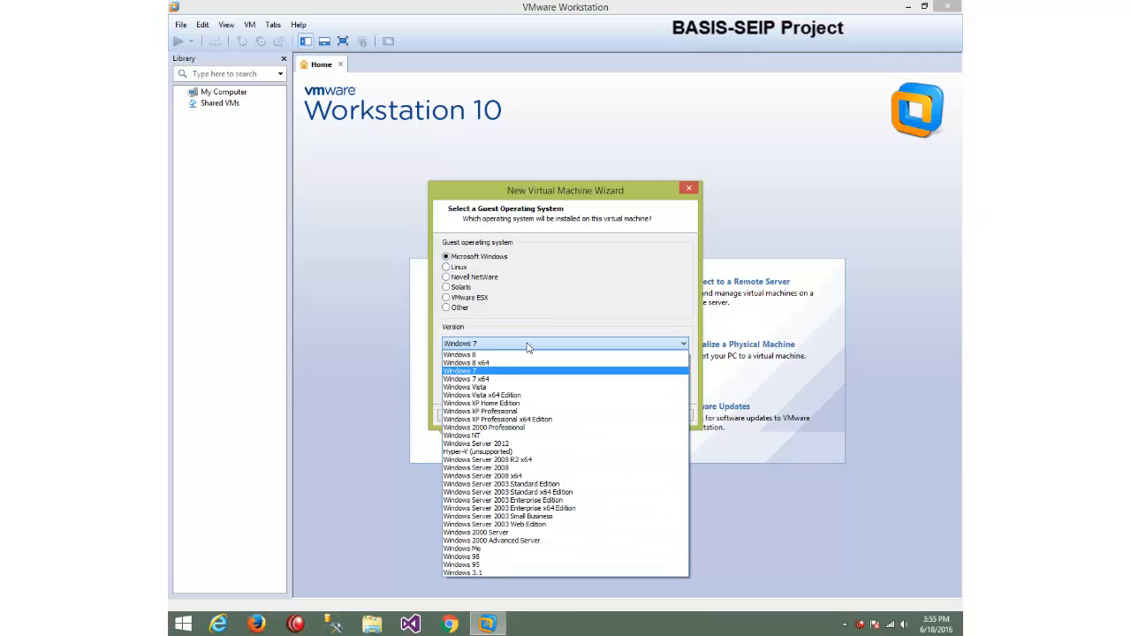
{"action": "left_click", "coordinate": [518, 376]}
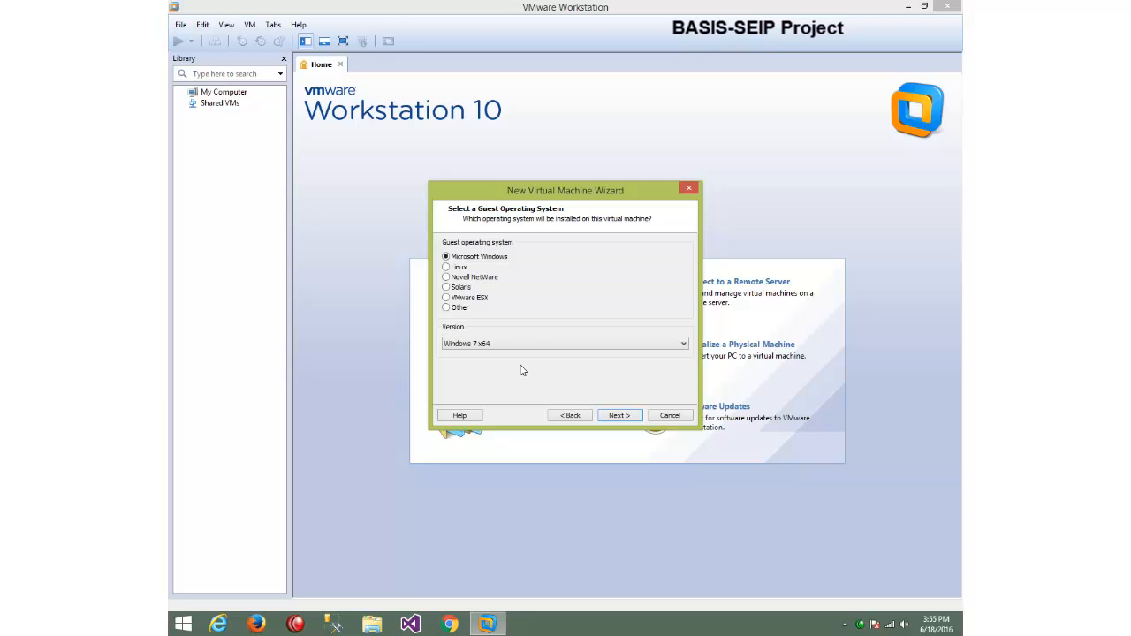
{"action": "left_click", "coordinate": [544, 345]}
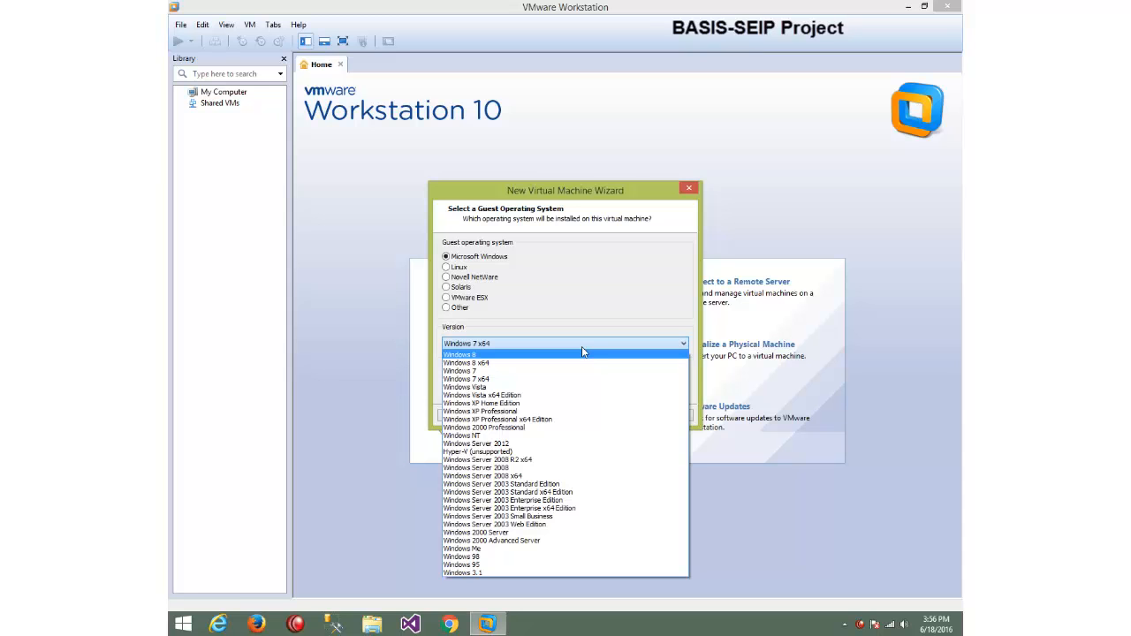
{"action": "left_click", "coordinate": [518, 379]}
{"action": "left_click", "coordinate": [610, 417]}
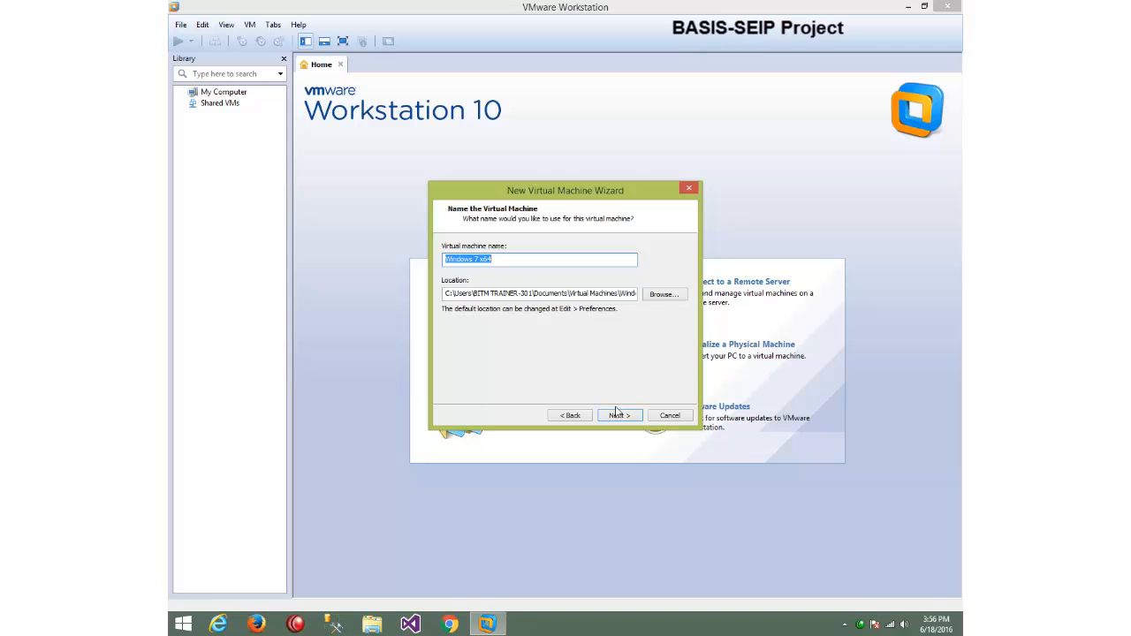
{"action": "left_click", "coordinate": [569, 293]}
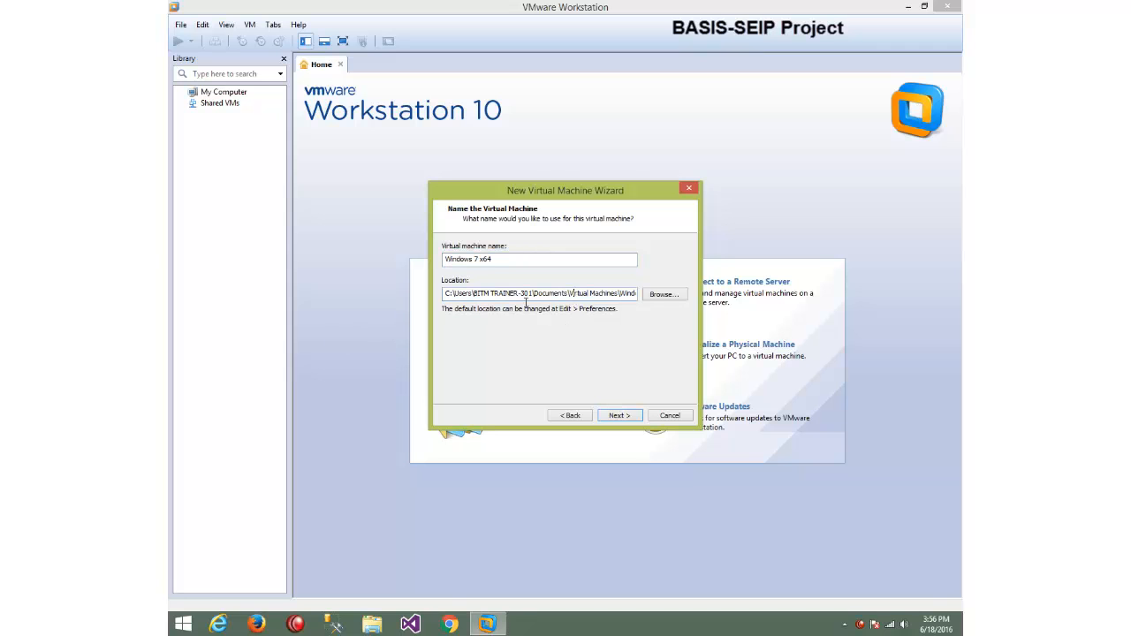
{"action": "left_click", "coordinate": [665, 295]}
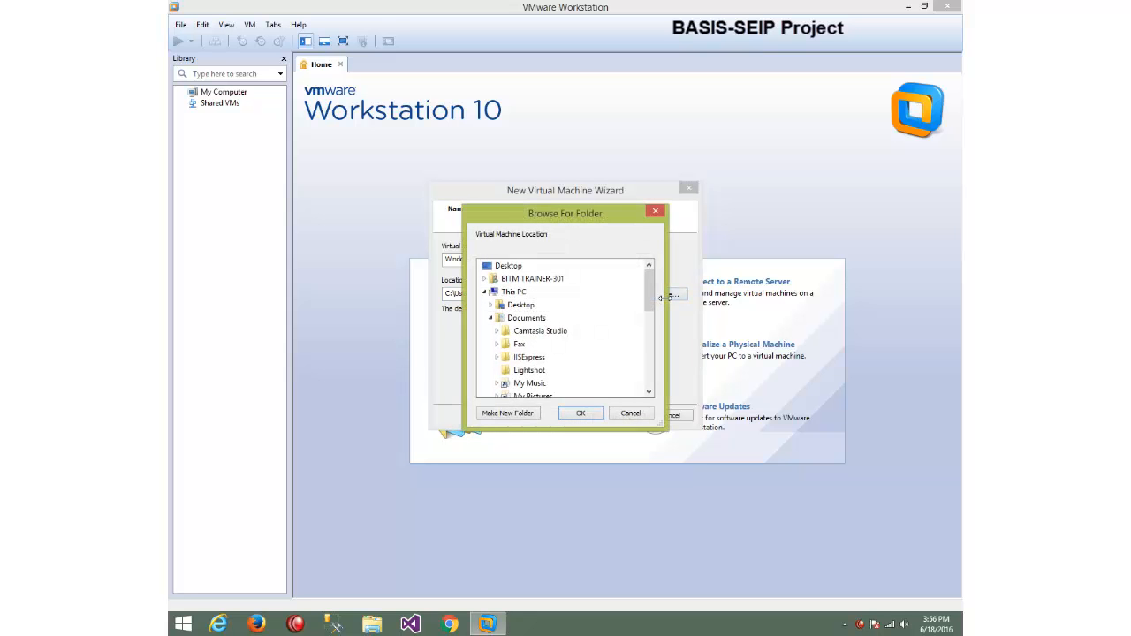
{"action": "left_click", "coordinate": [630, 412]}
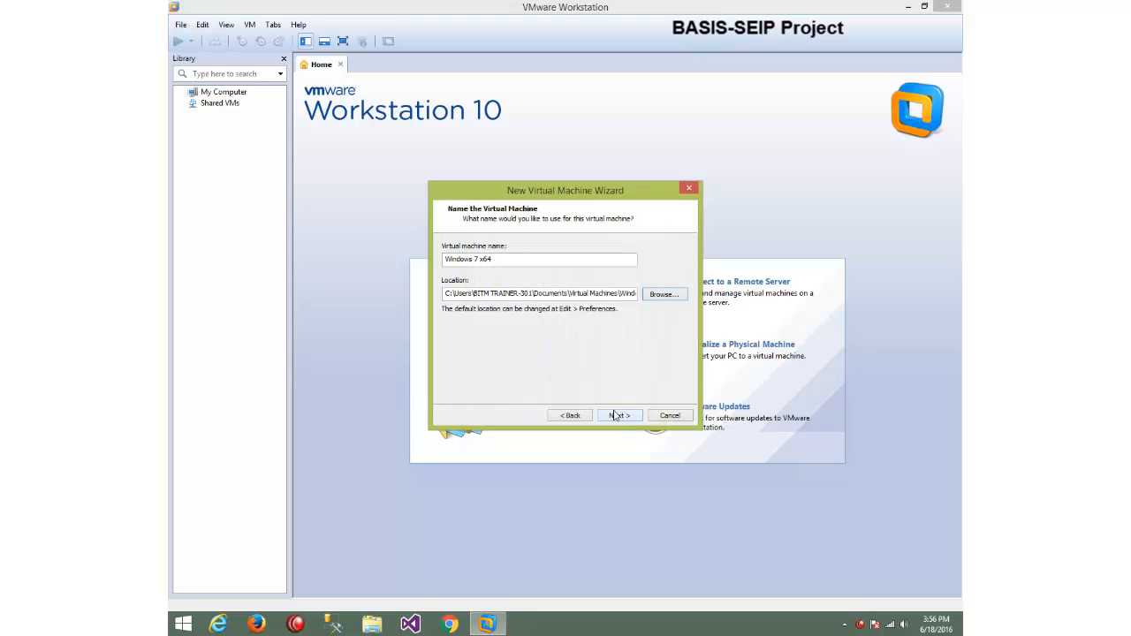
Change the virtual machine's location to D:\Virtual Machines\Windows 7 x64.
{"action": "left_click_drag", "start_coordinate": [451, 294], "coordinate": [440, 294]}
{"action": "type", "text": "D"}
{"action": "left_click_drag", "start_coordinate": [570, 293], "coordinate": [464, 291]}
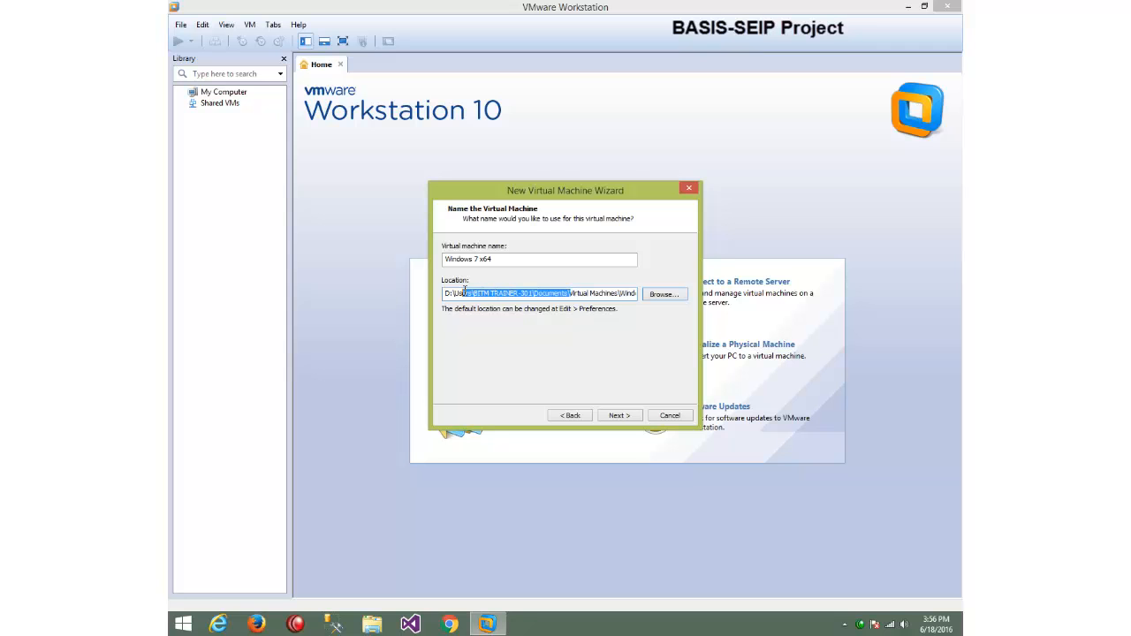
{"action": "key", "text": "BackSpace"}
{"action": "key", "text": "BackSpace"}
{"action": "key", "text": "BackSpace"}
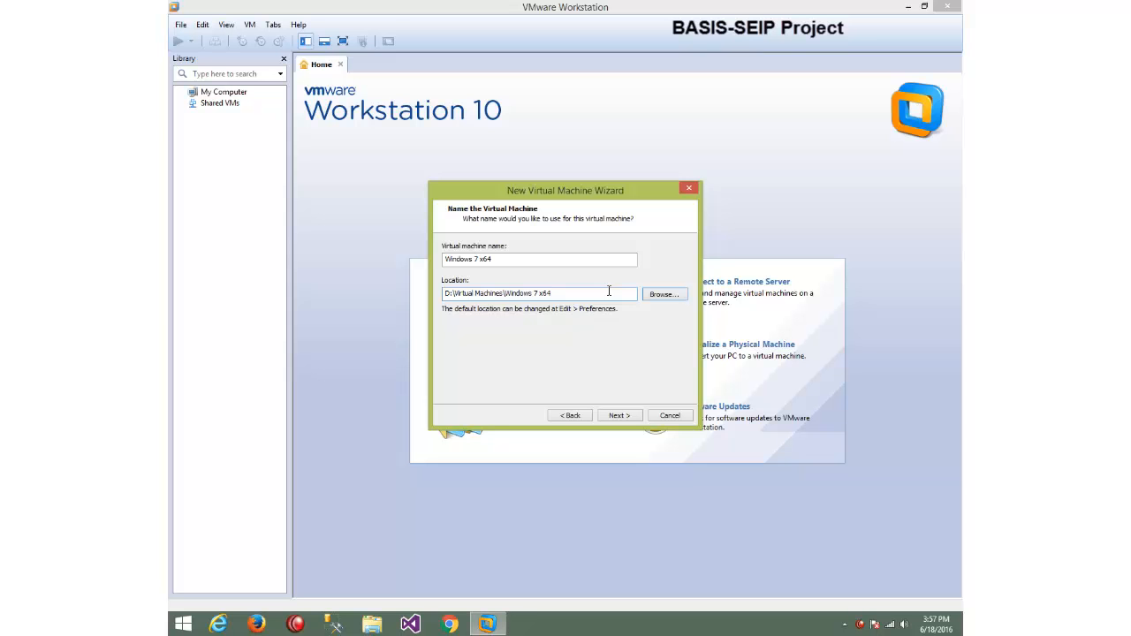
Open This PC in File Explorer, check the free space on drives C and D, and close the window.
{"action": "key", "text": "super+e"}
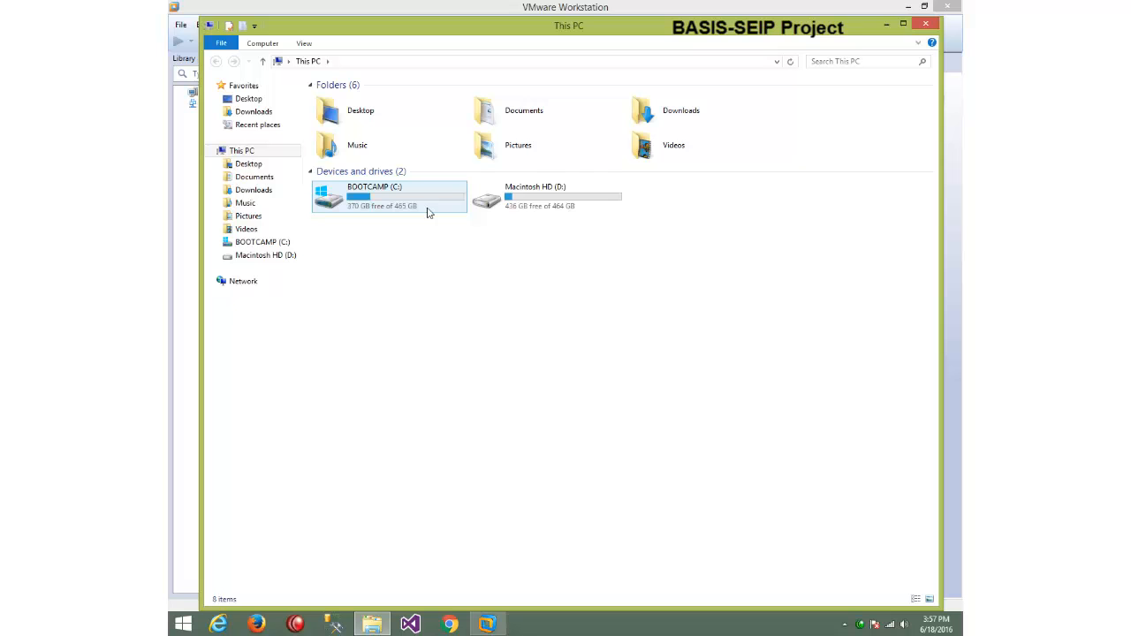
{"action": "left_click", "coordinate": [503, 207]}
{"action": "left_click", "coordinate": [509, 285]}
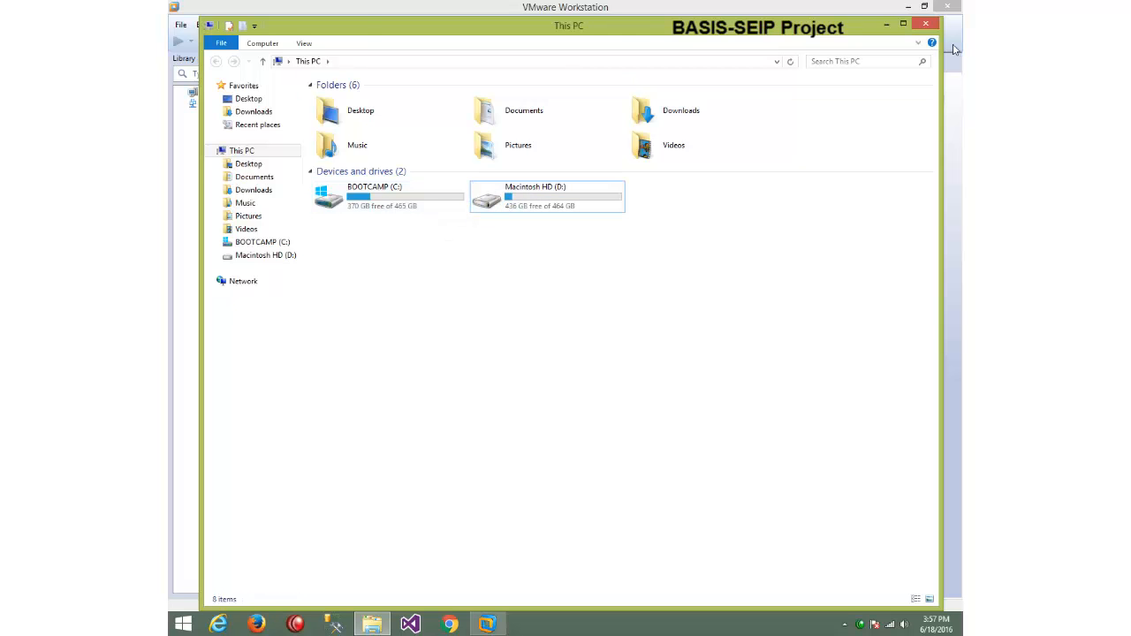
{"action": "left_click", "coordinate": [903, 23]}
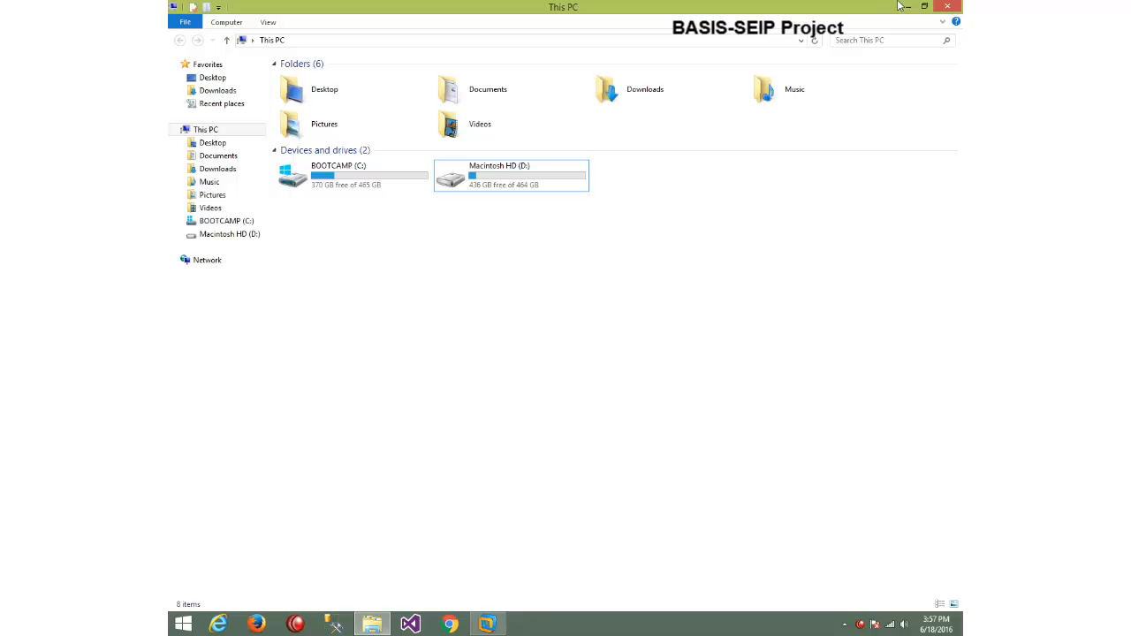
{"action": "left_click", "coordinate": [947, 6]}
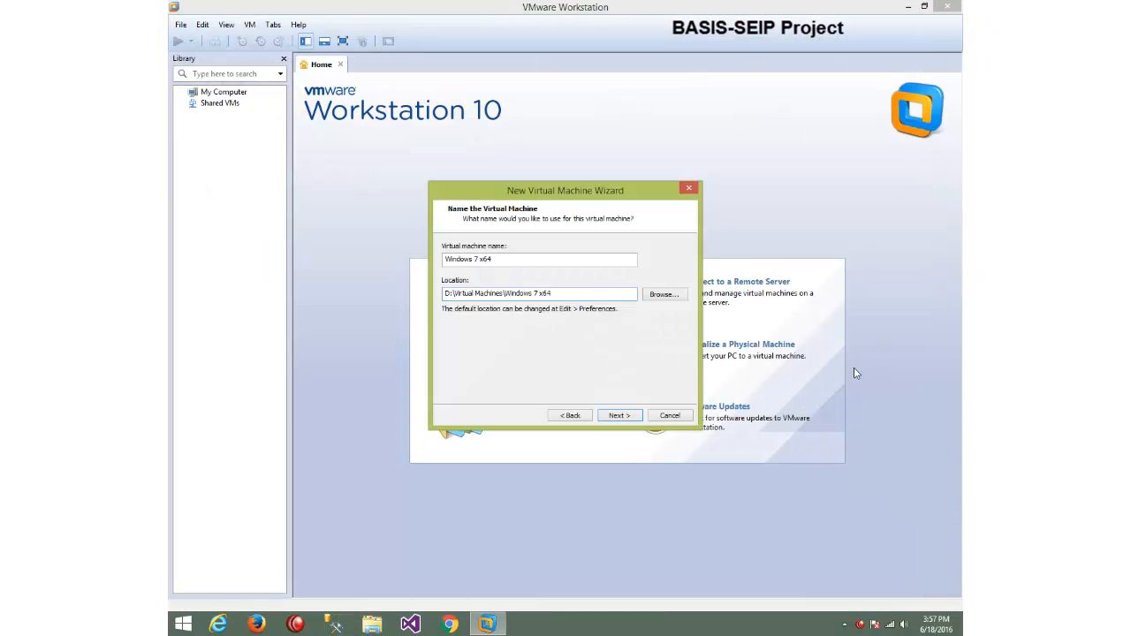
Change the drive letter of the virtual machine's location so the path reads C:\Virtual Machines\Windows 7 x64.
{"action": "left_click_drag", "start_coordinate": [639, 195], "coordinate": [723, 168]}
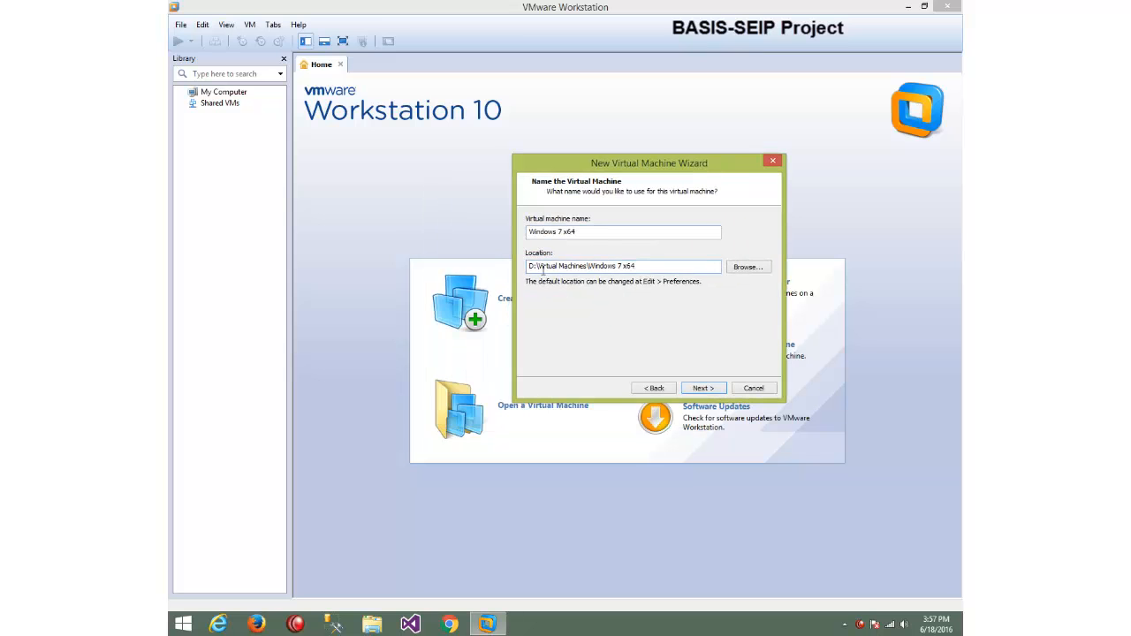
{"action": "left_click_drag", "start_coordinate": [532, 265], "coordinate": [502, 267]}
{"action": "type", "text": "C"}
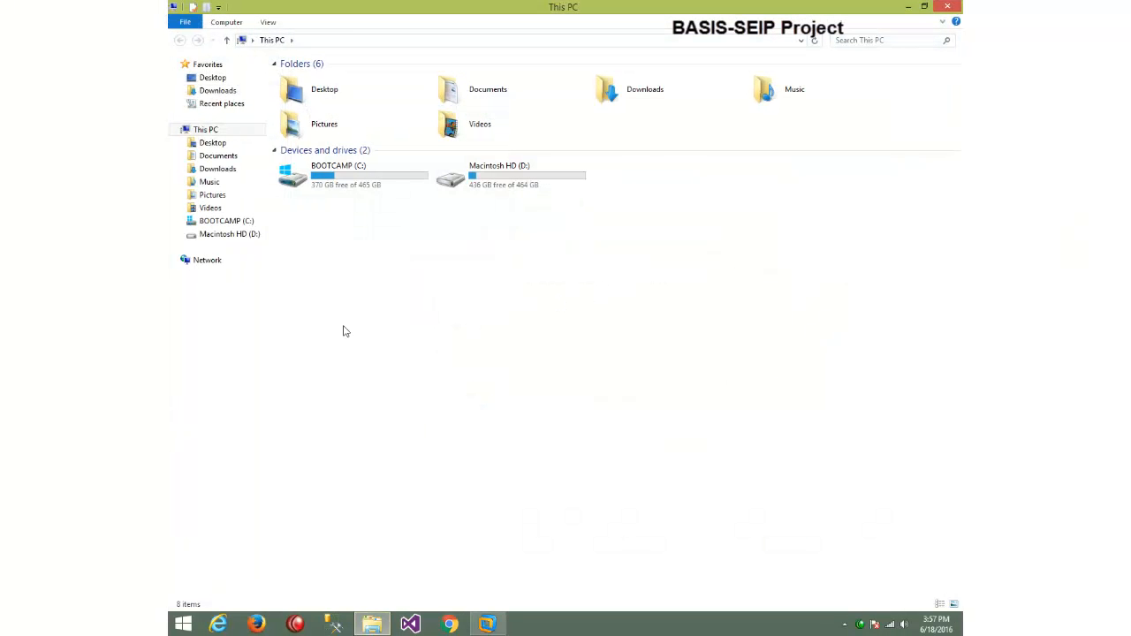
Examine the contents of drive C in File Explorer and return to VMware Workstation.
{"action": "left_click", "coordinate": [212, 209]}
{"action": "left_click", "coordinate": [227, 221]}
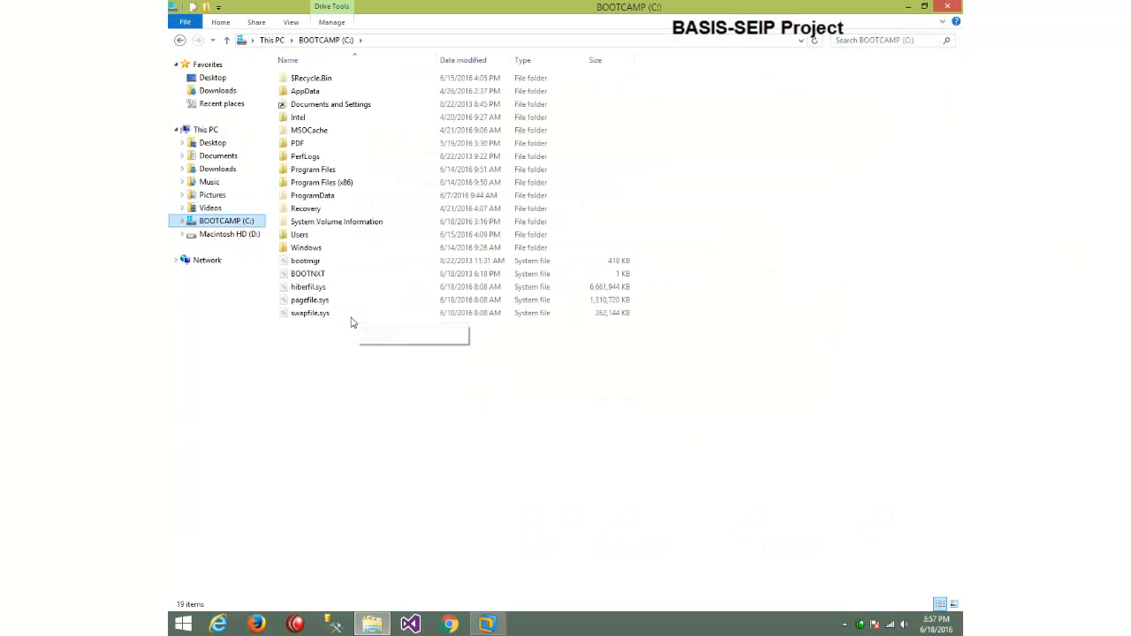
{"action": "left_click", "coordinate": [487, 623]}
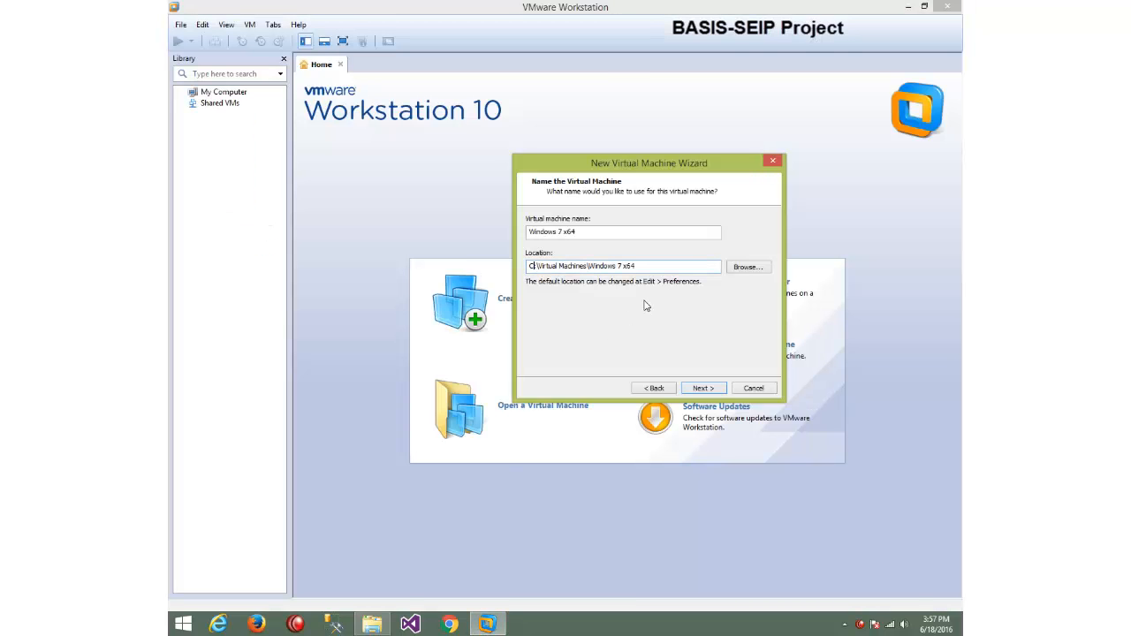
Append a person's name in parentheses to the virtual machine name Windows 7 x64 and continue to the processor configuration.
{"action": "left_click", "coordinate": [598, 233]}
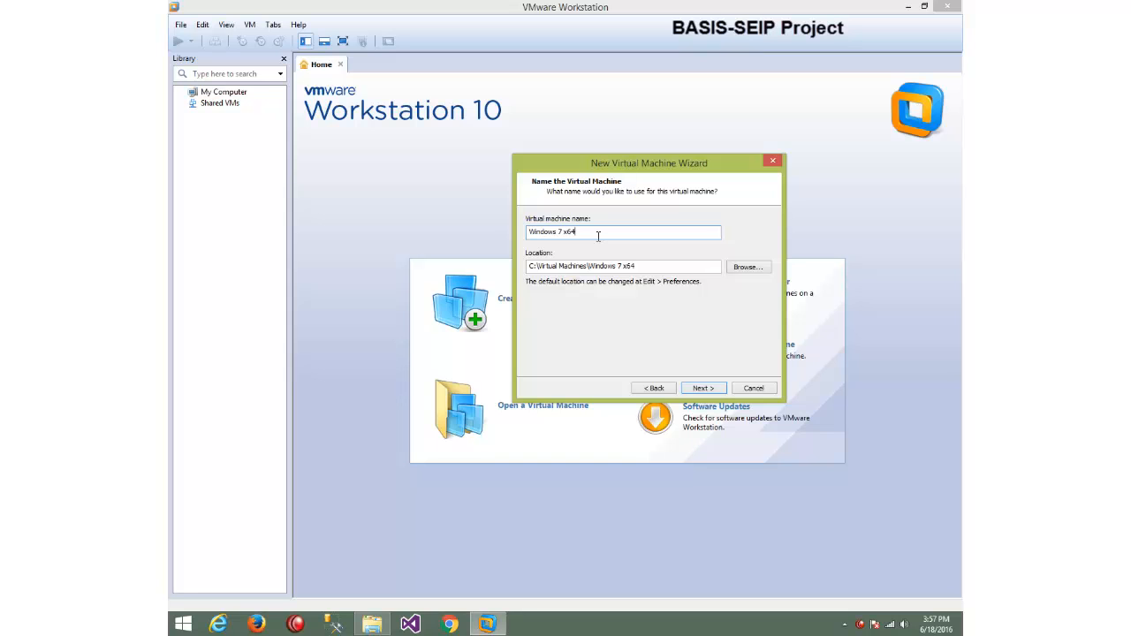
{"action": "type", "text": "Albq"}
{"action": "type", "text": ")"}
{"action": "left_click_drag", "start_coordinate": [608, 168], "coordinate": [567, 152]}
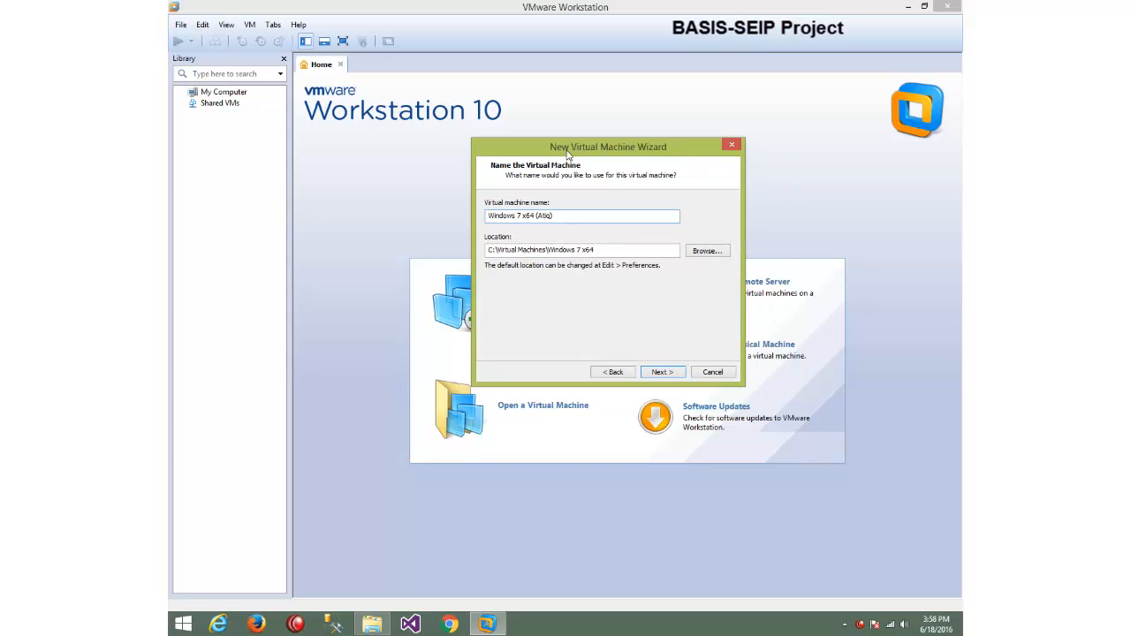
{"action": "left_click", "coordinate": [663, 372]}
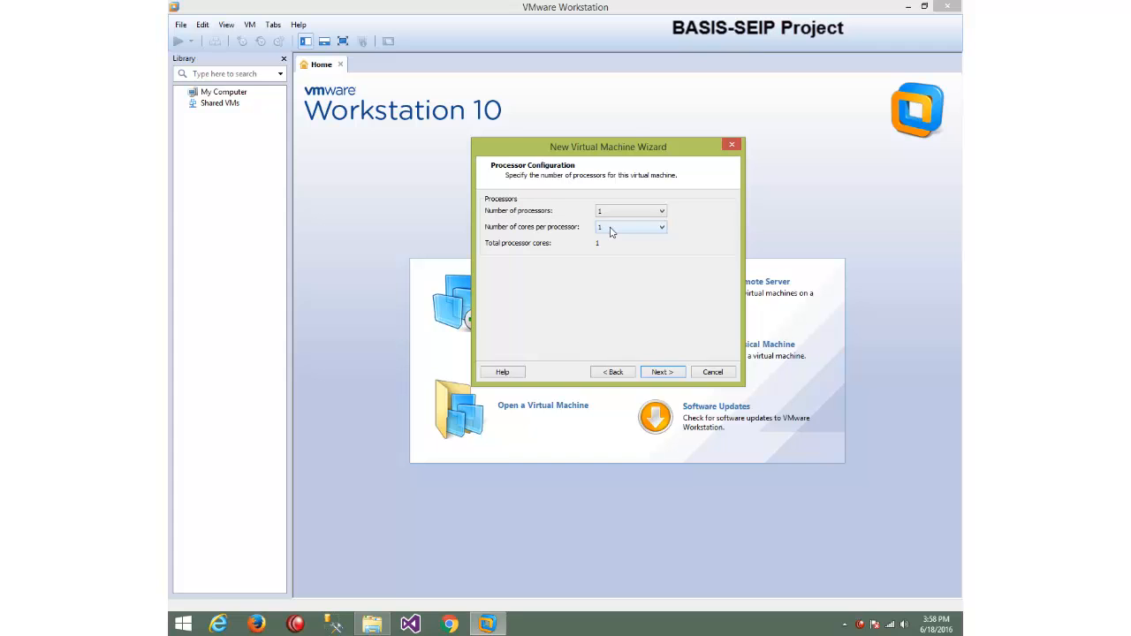
Review the available choices for the number of processors and the number of cores per processor.
{"action": "left_click", "coordinate": [662, 217]}
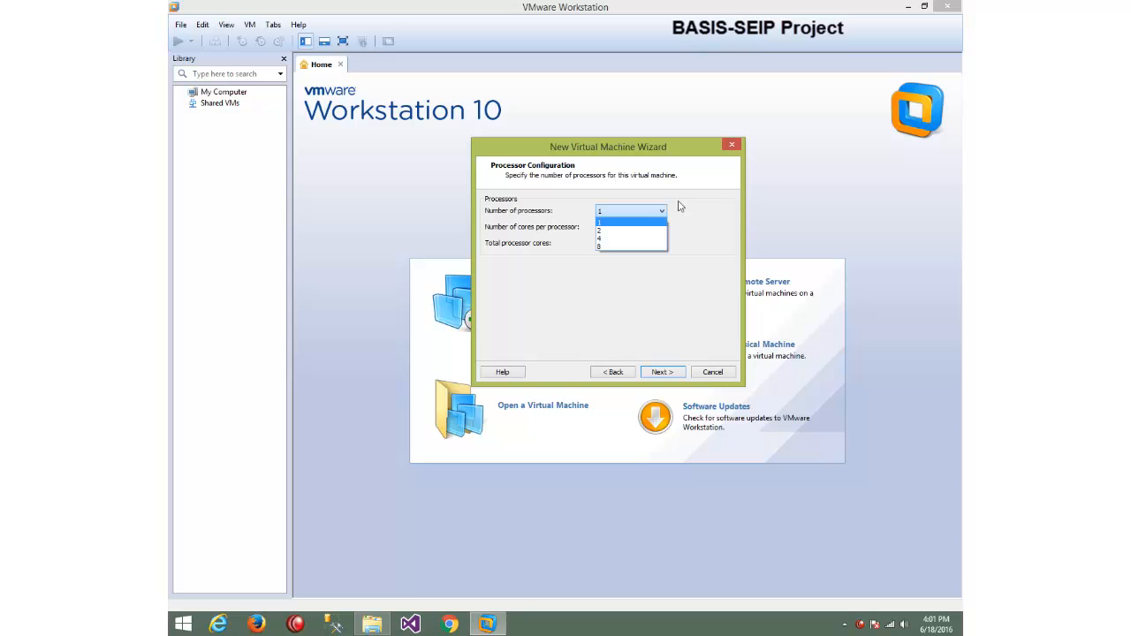
{"action": "left_click", "coordinate": [662, 222]}
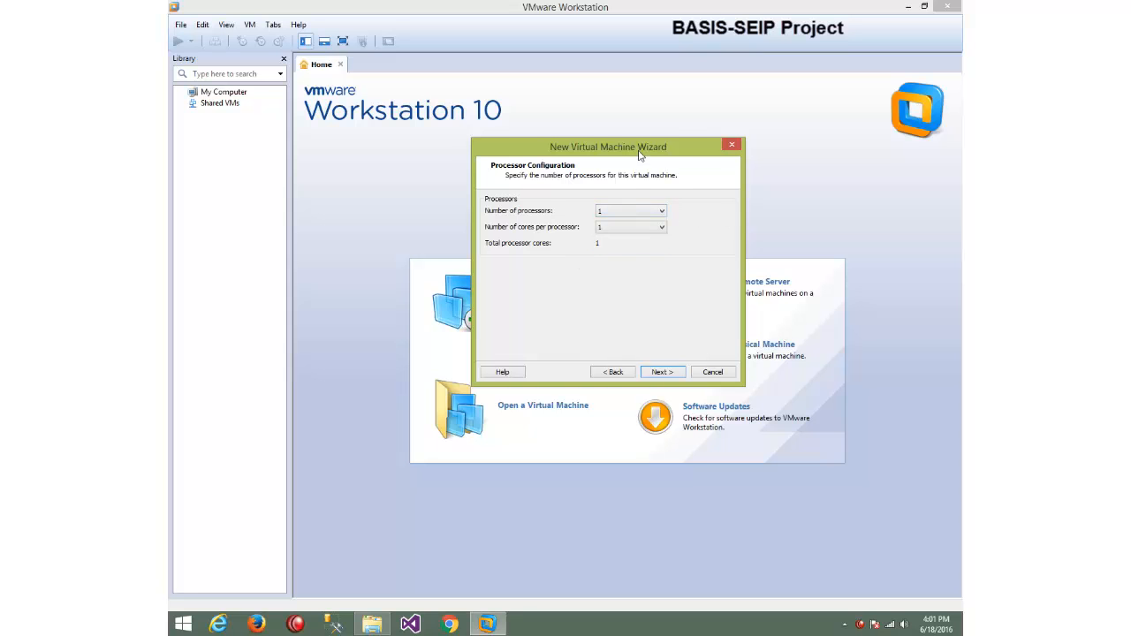
{"action": "left_click_drag", "start_coordinate": [640, 151], "coordinate": [641, 145]}
{"action": "left_click", "coordinate": [661, 204]}
{"action": "left_click", "coordinate": [692, 213]}
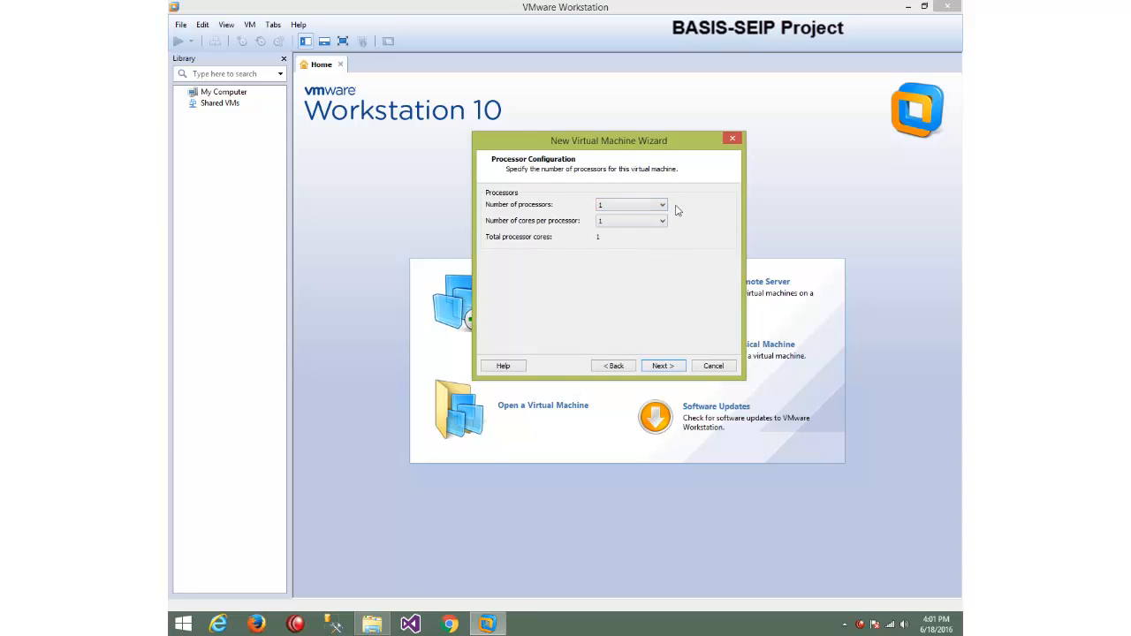
{"action": "left_click", "coordinate": [662, 223]}
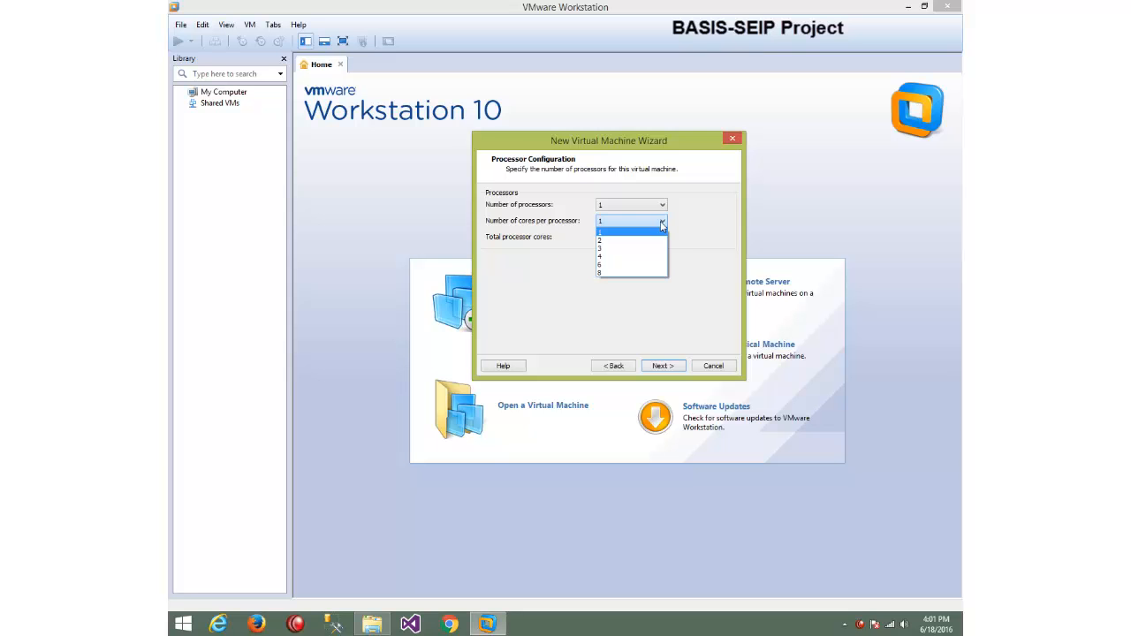
Open Computer Management for This PC, examine the Processors category in Device Manager, and minimize the window.
{"action": "left_click", "coordinate": [962, 629]}
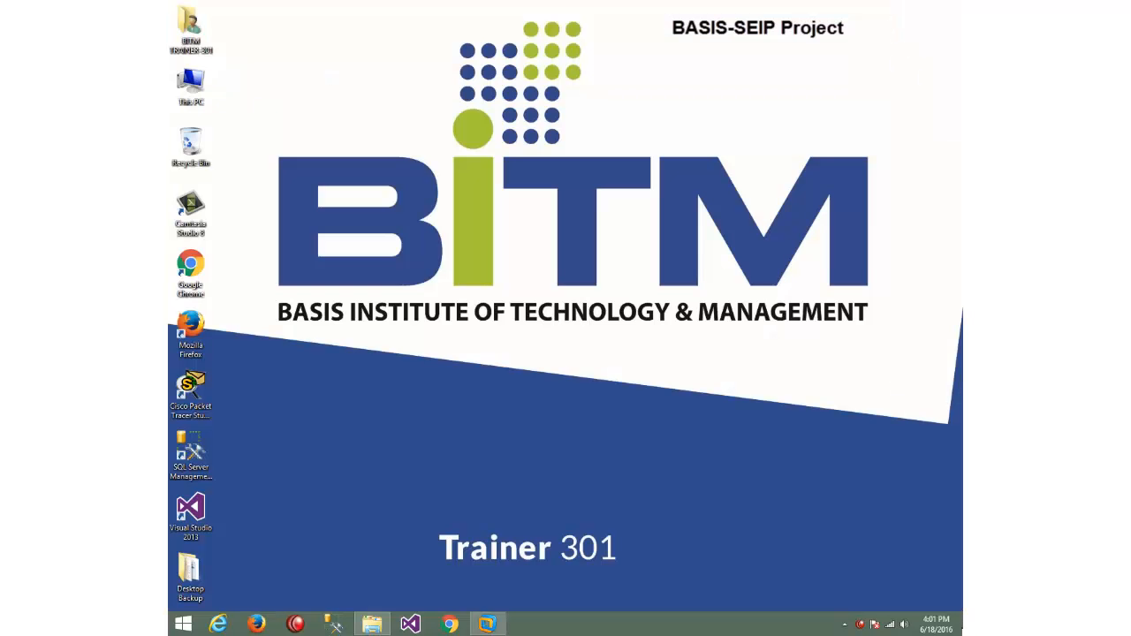
{"action": "right_click", "coordinate": [182, 77]}
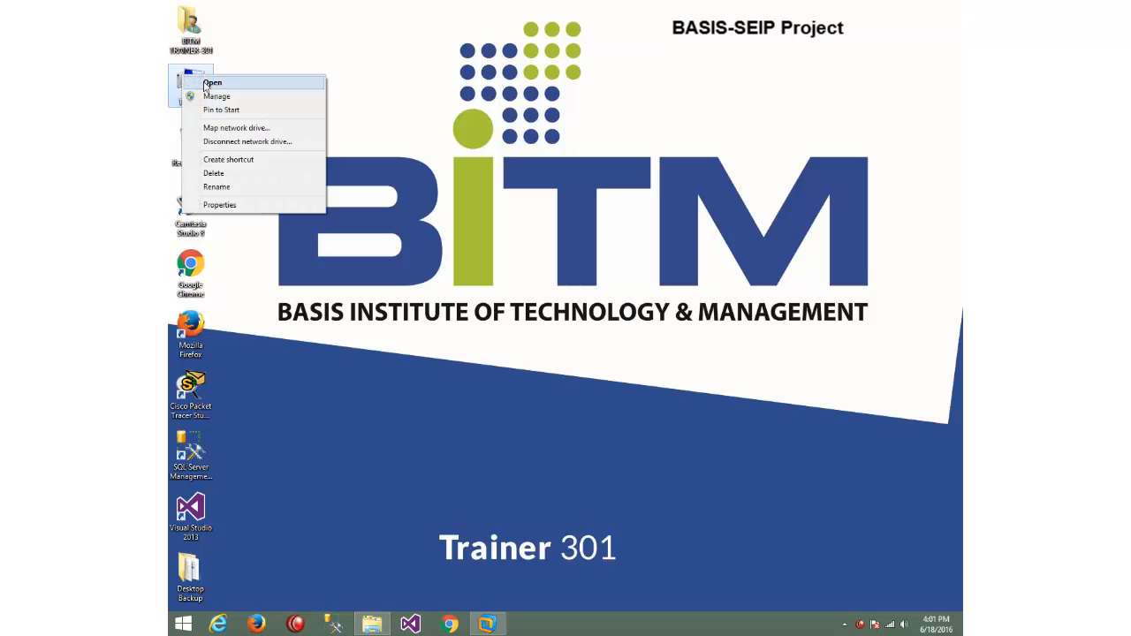
{"action": "left_click", "coordinate": [215, 96]}
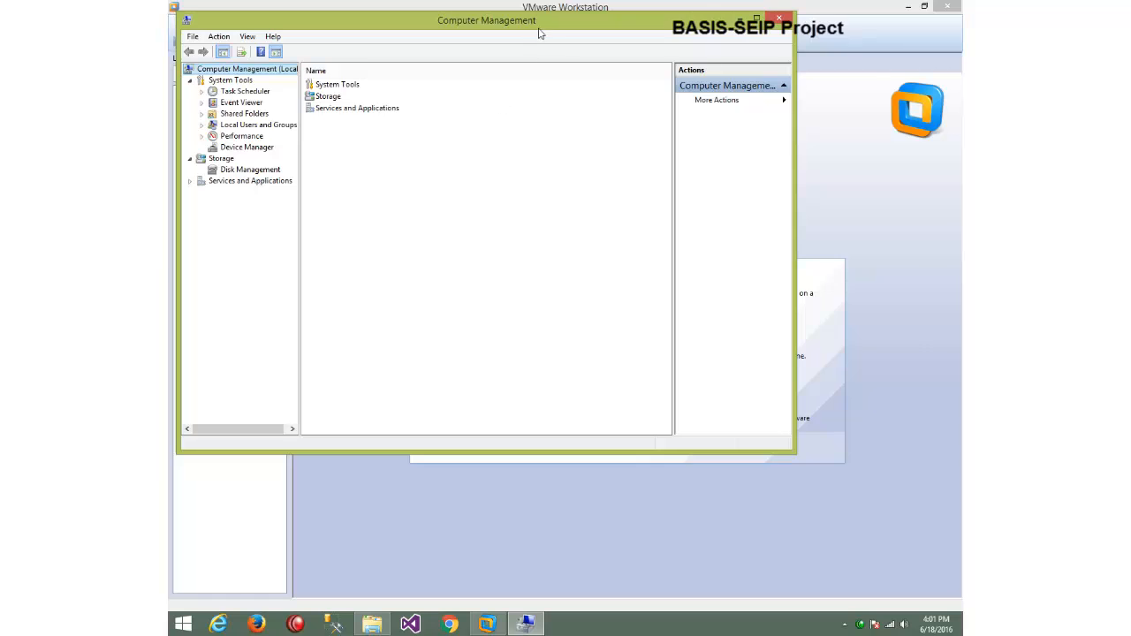
{"action": "left_click_drag", "start_coordinate": [539, 29], "coordinate": [663, 74]}
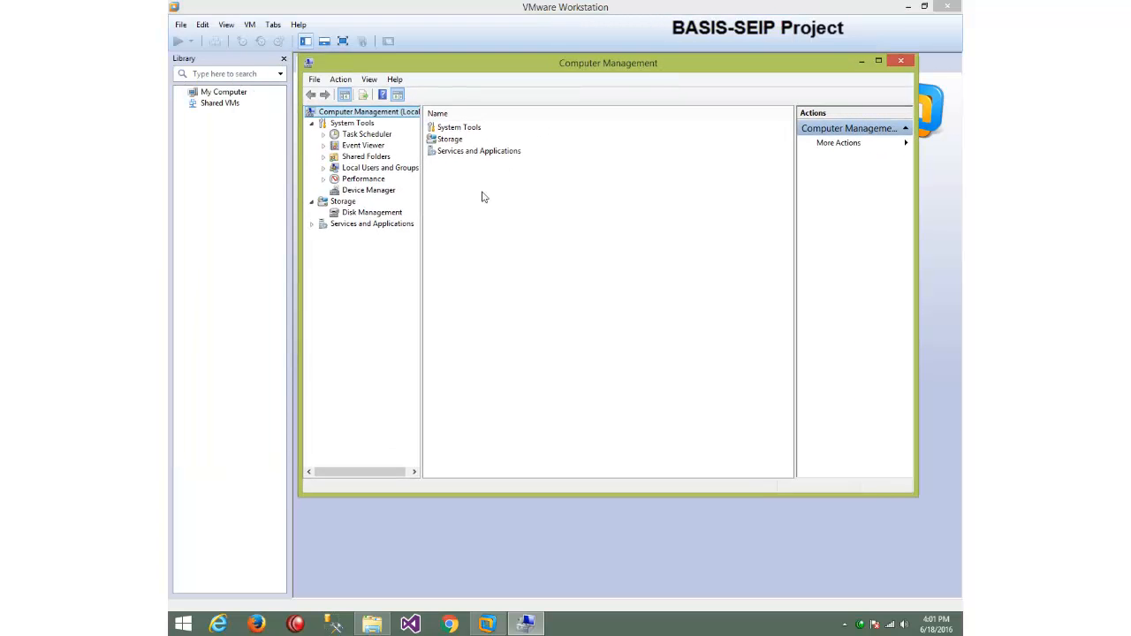
{"action": "left_click", "coordinate": [379, 191]}
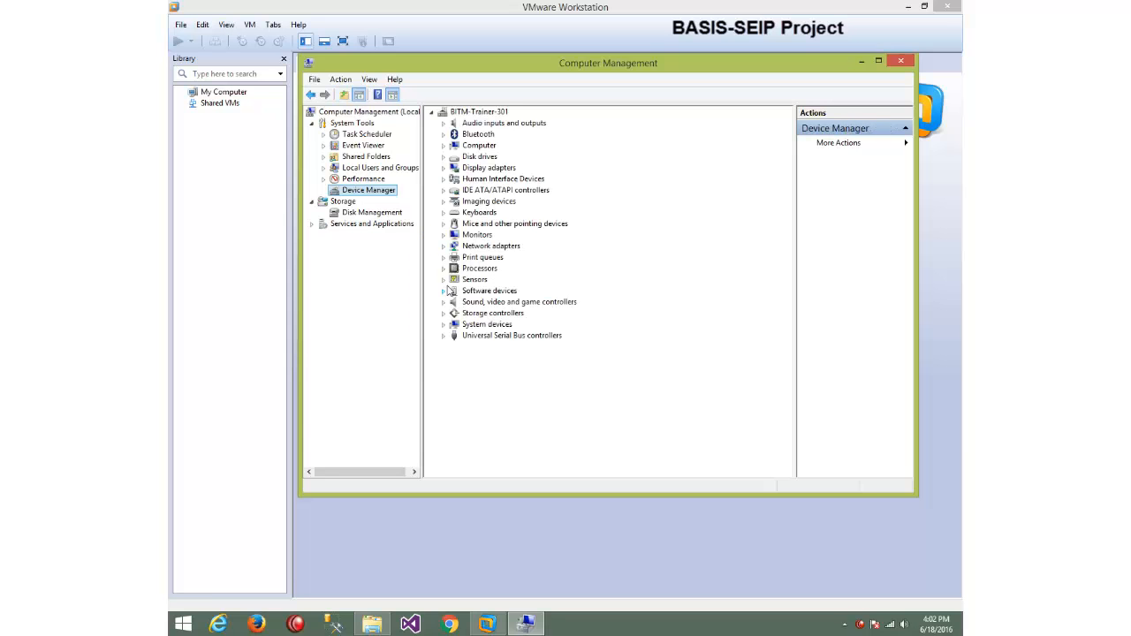
{"action": "left_click", "coordinate": [444, 270]}
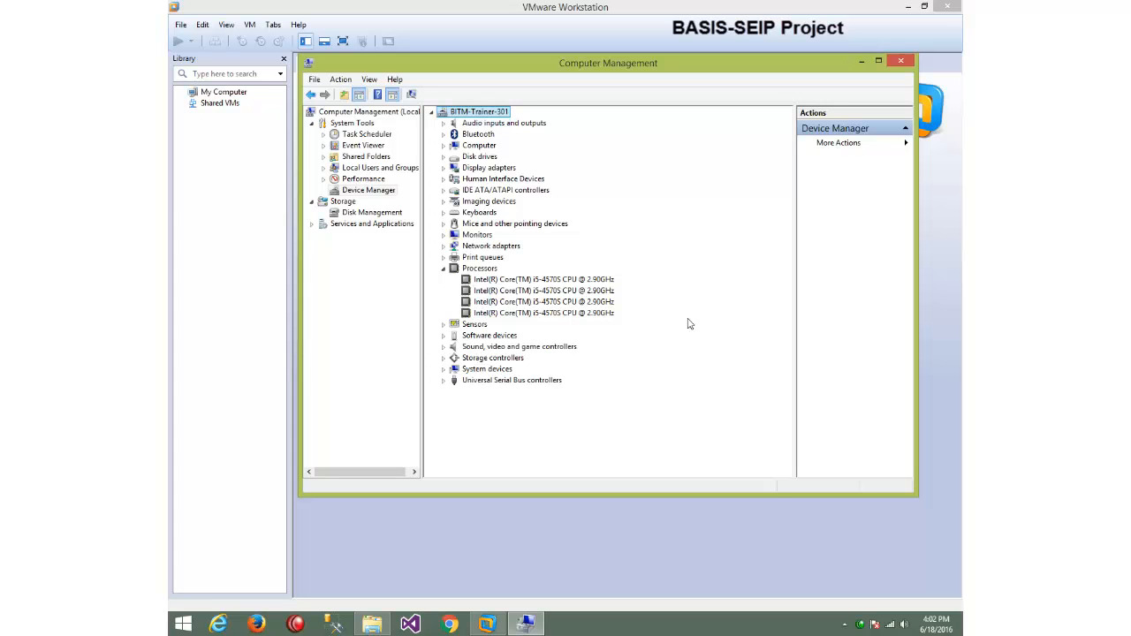
{"action": "left_click", "coordinate": [862, 61]}
Set the number of cores per processor to 2, allocate 4096 MB of memory, and continue to the network type.
{"action": "left_click_drag", "start_coordinate": [674, 150], "coordinate": [770, 43]}
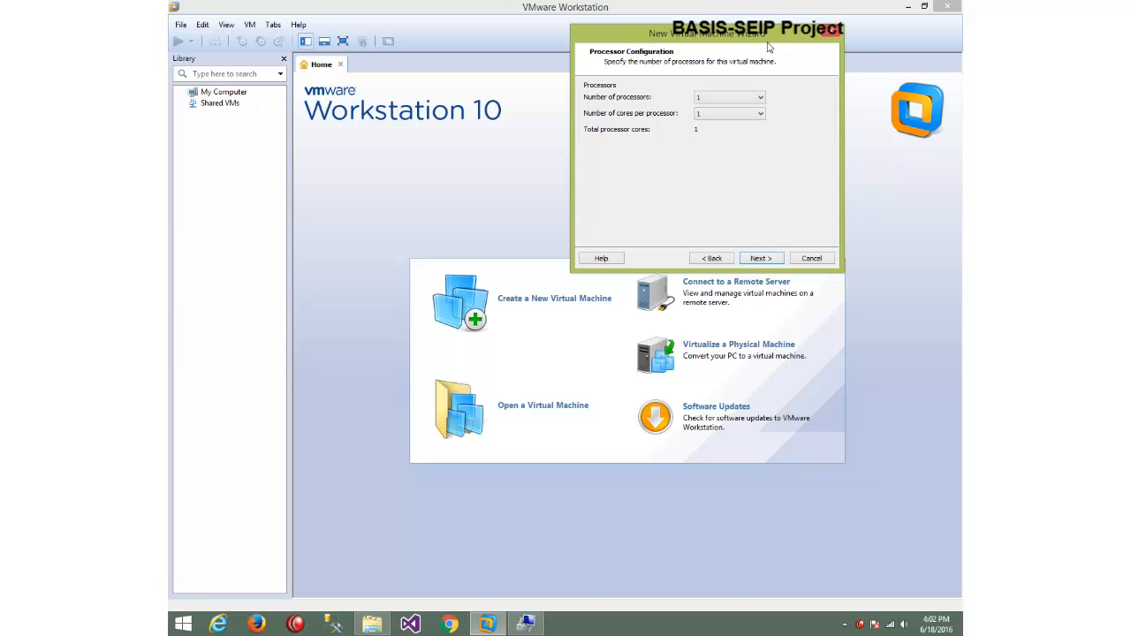
{"action": "left_click", "coordinate": [761, 114]}
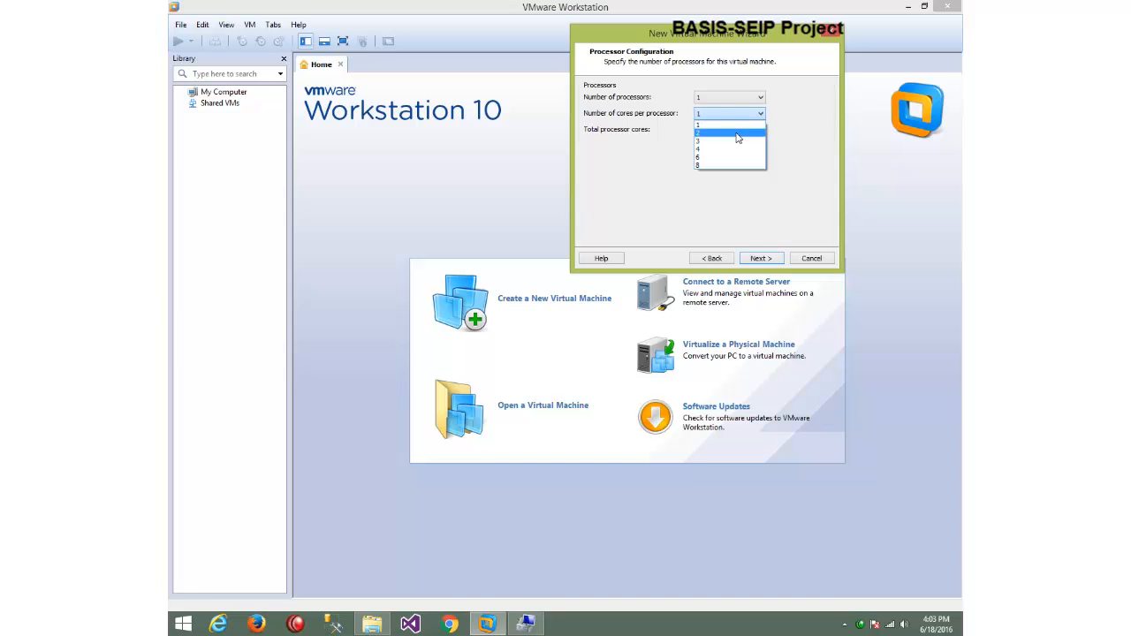
{"action": "left_click", "coordinate": [739, 133]}
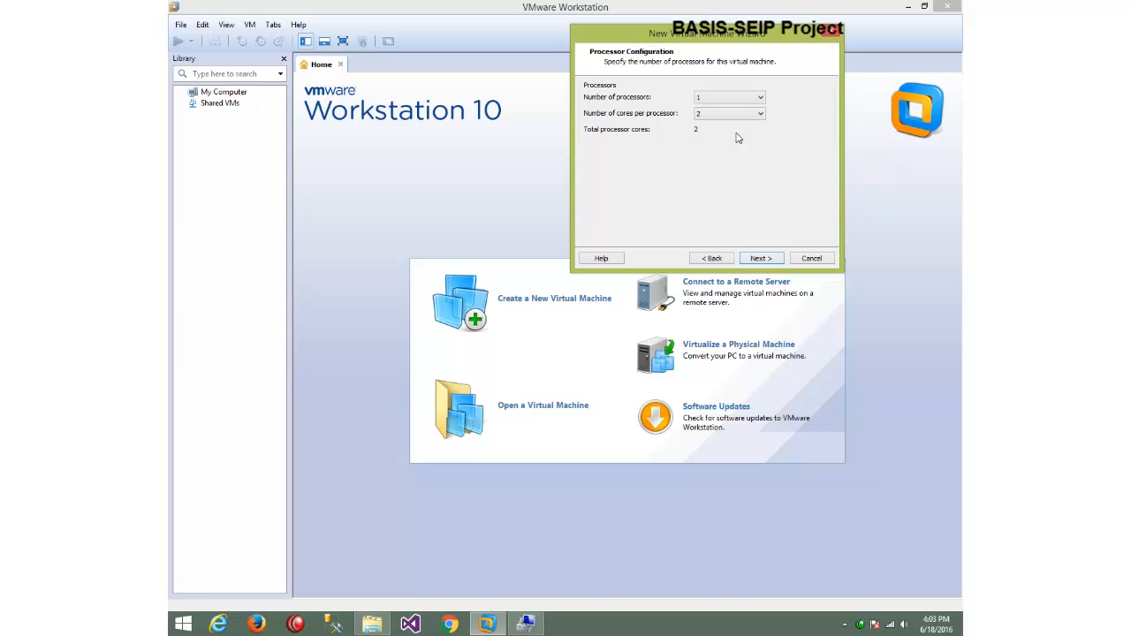
{"action": "left_click_drag", "start_coordinate": [727, 37], "coordinate": [654, 126]}
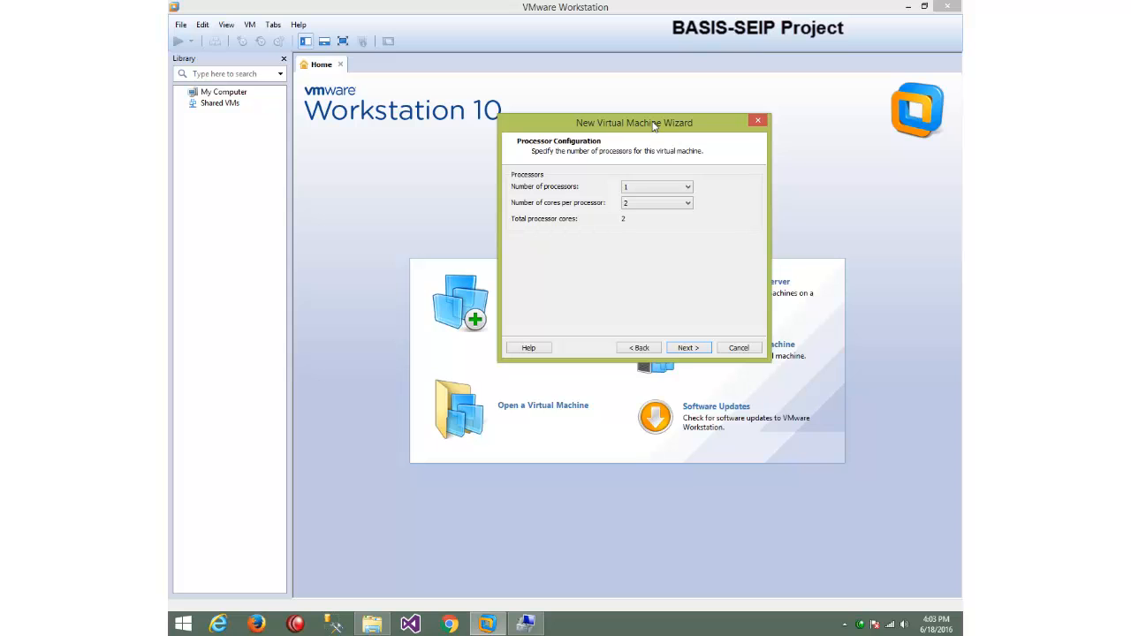
{"action": "left_click", "coordinate": [695, 349]}
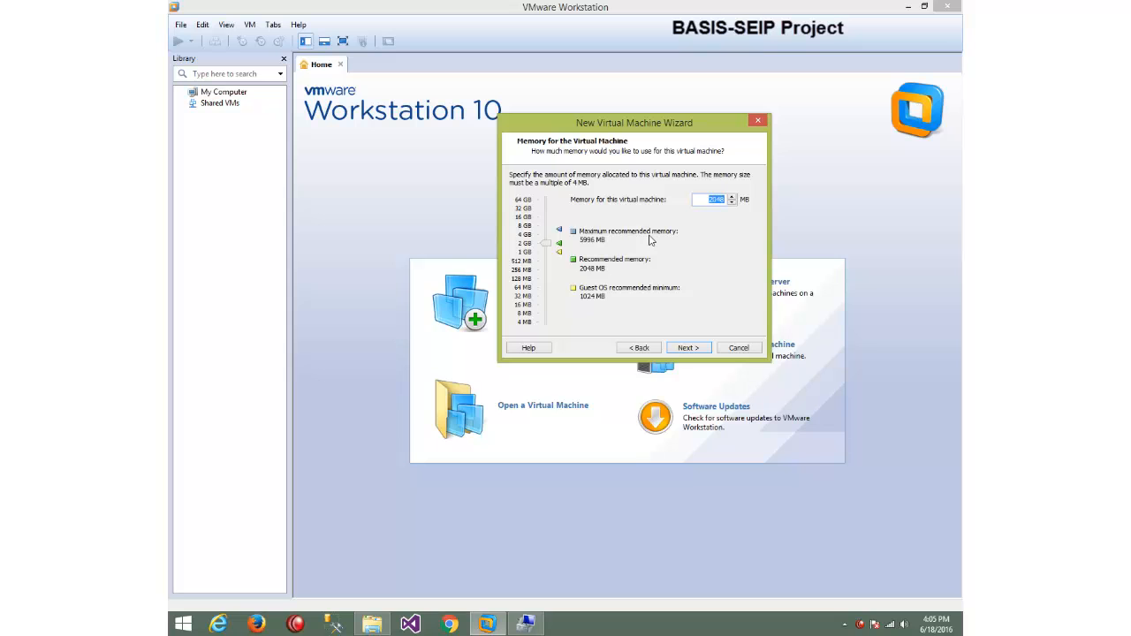
{"action": "left_click_drag", "start_coordinate": [548, 242], "coordinate": [546, 235]}
{"action": "left_click", "coordinate": [688, 348]}
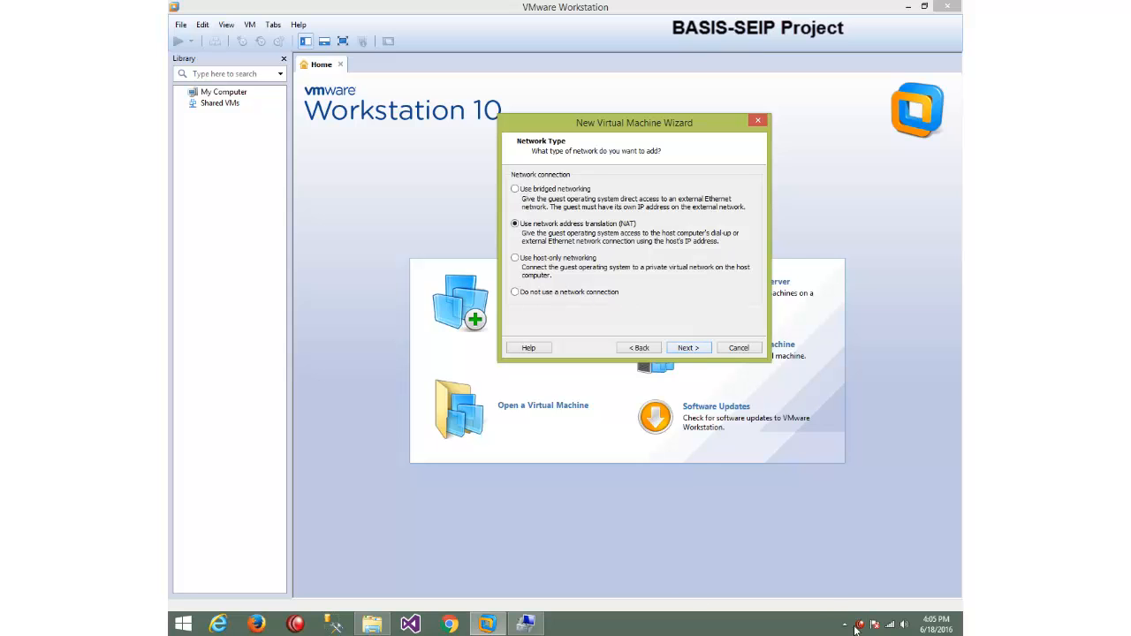
Check the host's Wi-Fi network connection and return to the New Virtual Machine Wizard.
{"action": "left_click", "coordinate": [888, 627]}
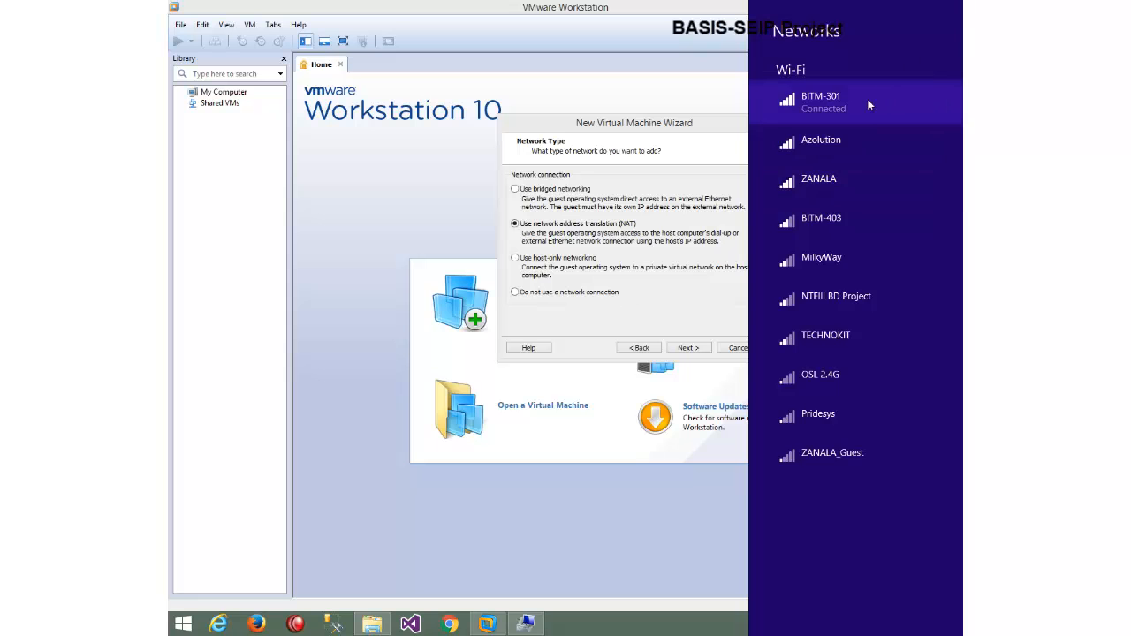
{"action": "left_click", "coordinate": [705, 151]}
{"action": "left_click_drag", "start_coordinate": [704, 118], "coordinate": [754, 77]}
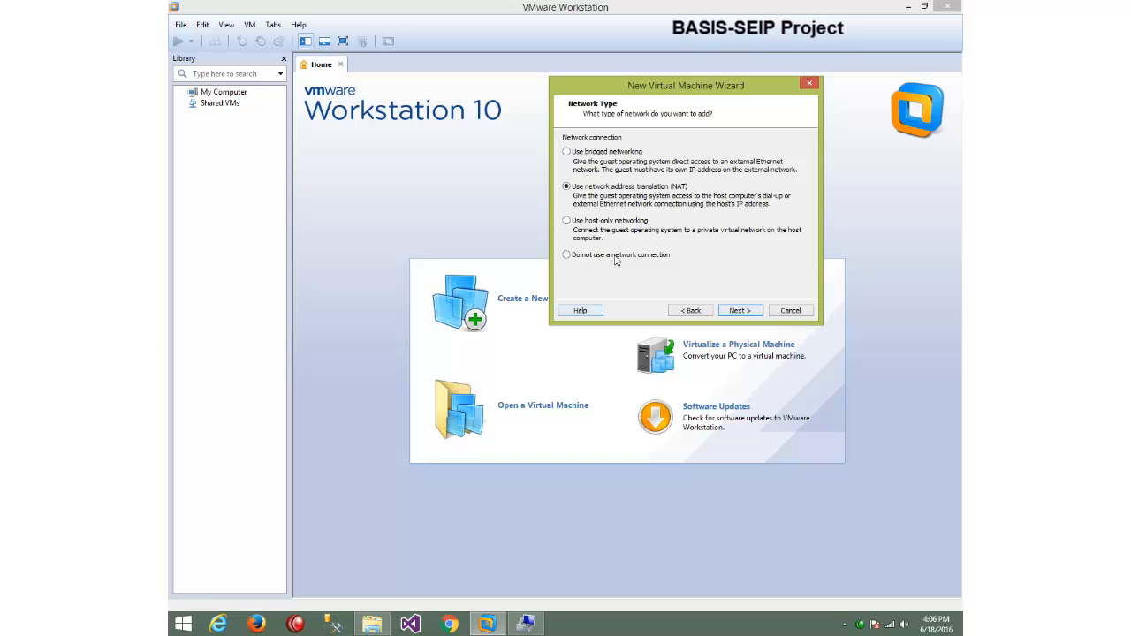
Choose bridged networking as the virtual machine's network connection and continue to the I/O controller types.
{"action": "left_click", "coordinate": [589, 227]}
{"action": "left_click", "coordinate": [591, 258]}
{"action": "left_click", "coordinate": [583, 152]}
{"action": "left_click", "coordinate": [740, 310]}
Accept the recommended LSI Logic SAS controller and SCSI virtual disk type, and continue to the disk selection.
{"action": "left_click_drag", "start_coordinate": [726, 88], "coordinate": [663, 133]}
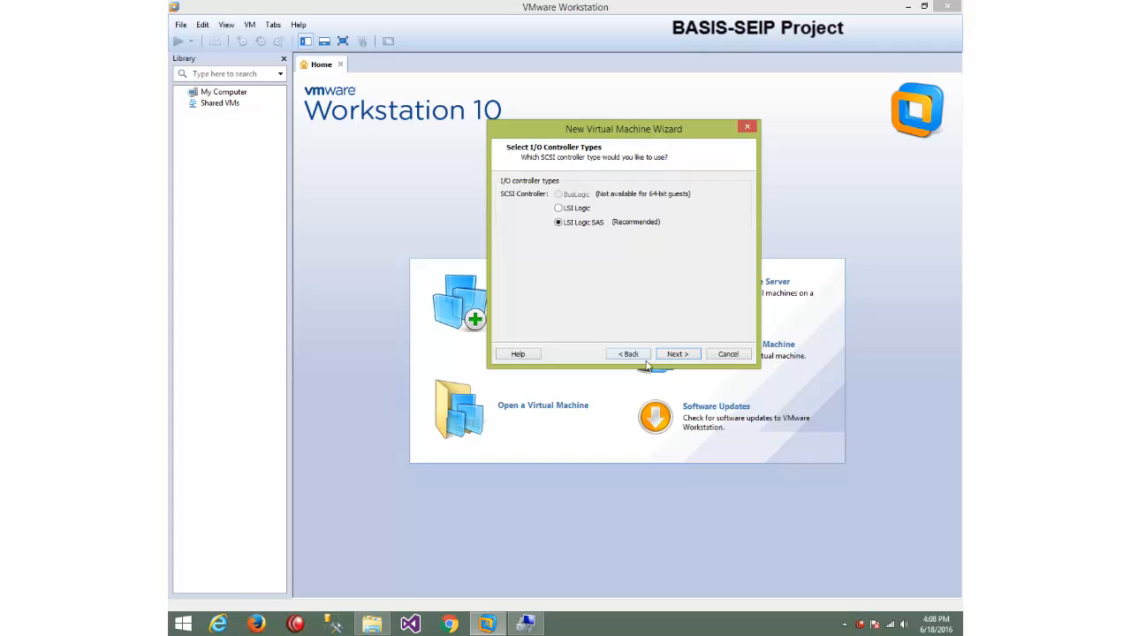
{"action": "left_click", "coordinate": [677, 355]}
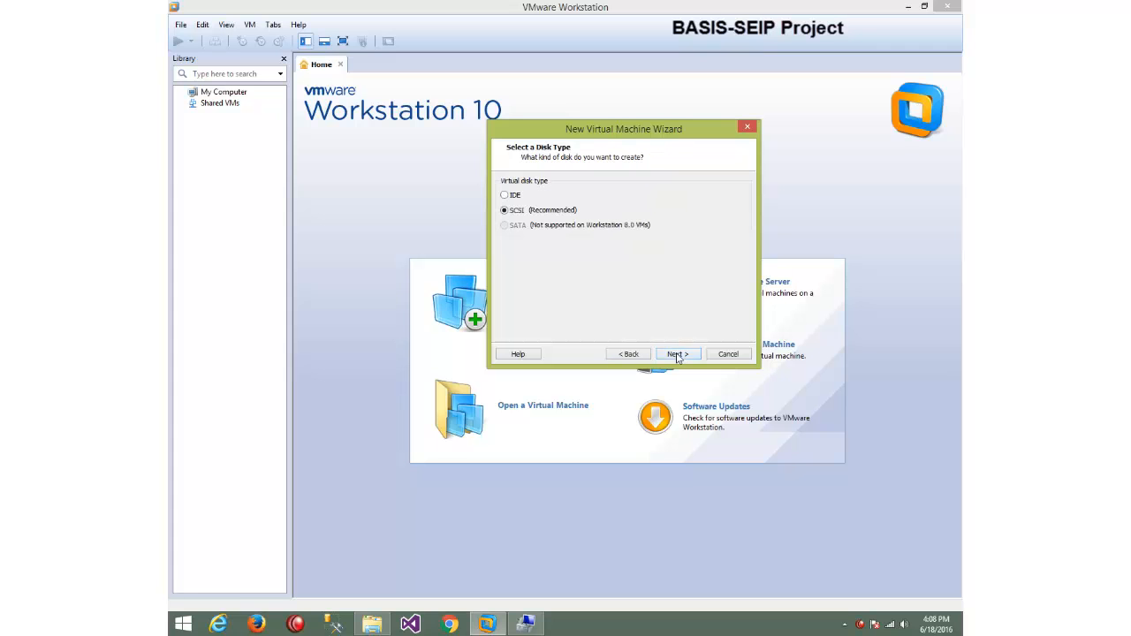
{"action": "left_click", "coordinate": [677, 354]}
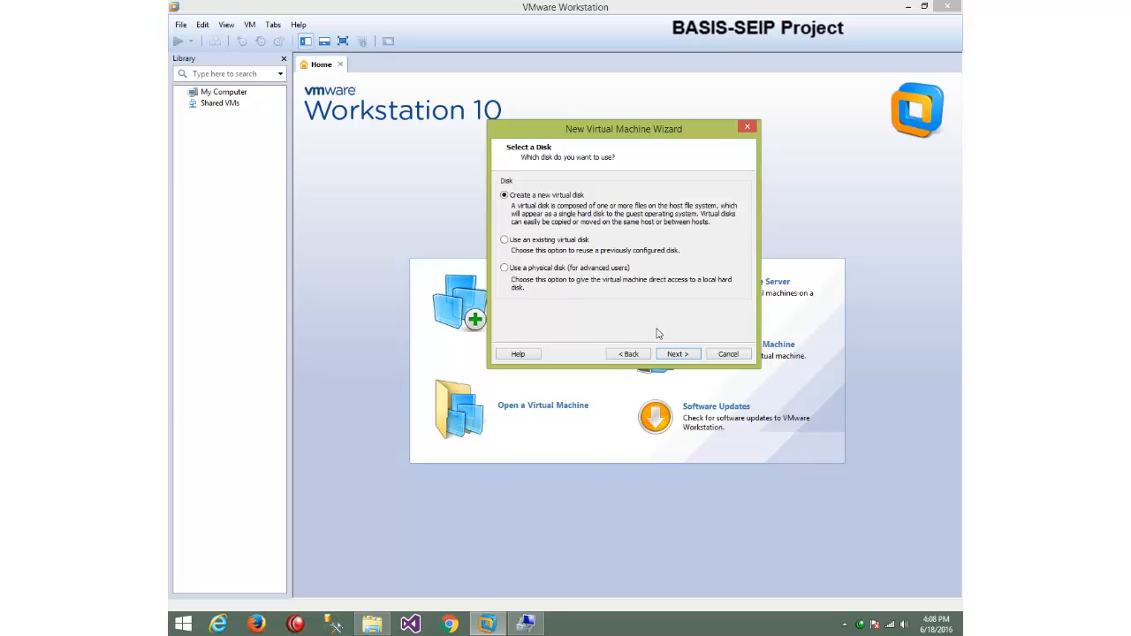
Close the Computer Management window and return to the disk selection of the New Virtual Machine Wizard.
{"action": "left_click", "coordinate": [359, 625]}
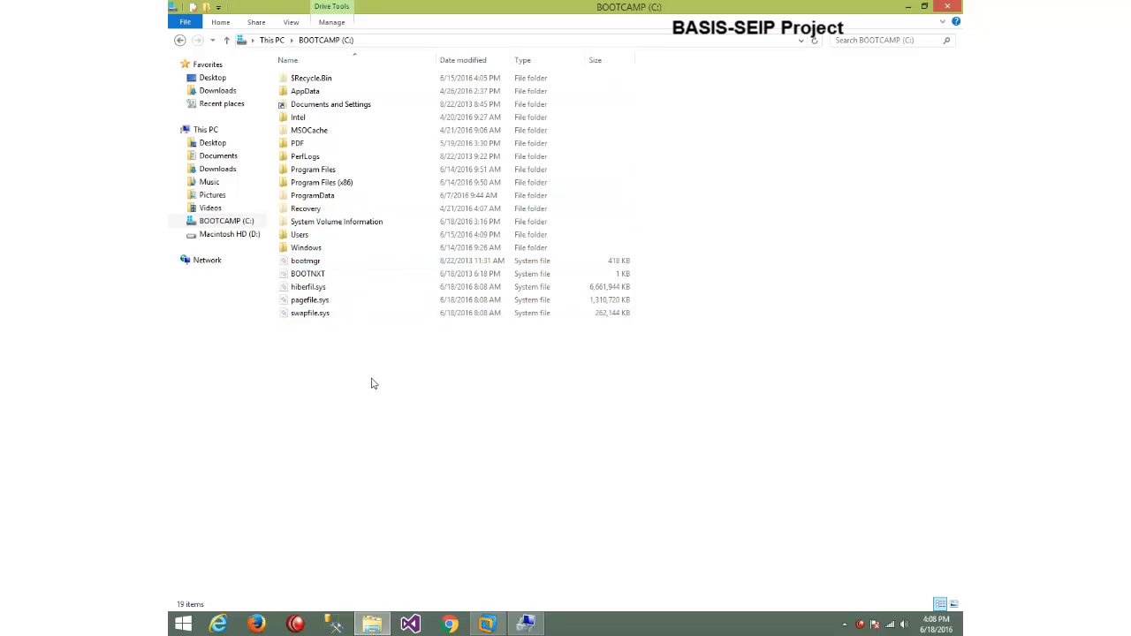
{"action": "left_click", "coordinate": [526, 624]}
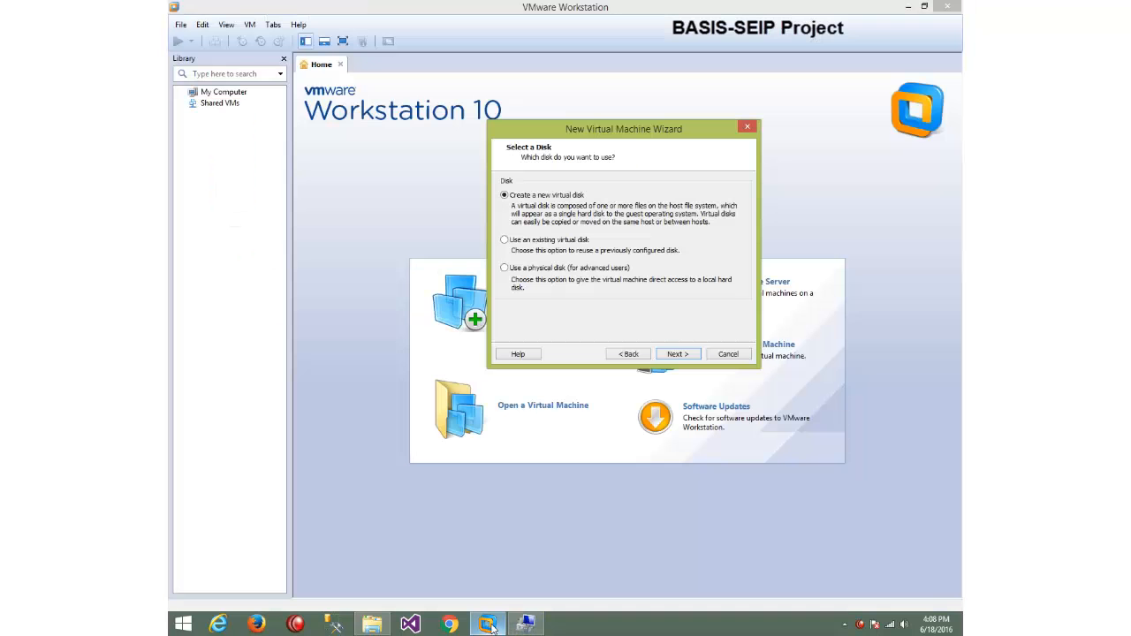
{"action": "left_click", "coordinate": [525, 624]}
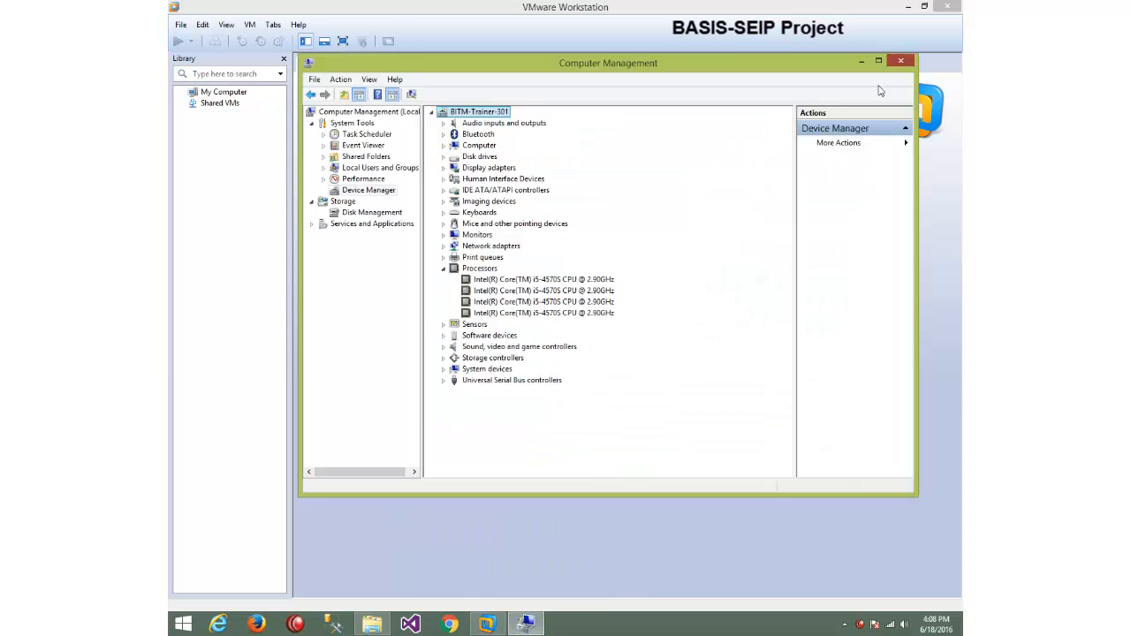
{"action": "key", "text": "alt+F4"}
{"action": "left_click", "coordinate": [674, 294]}
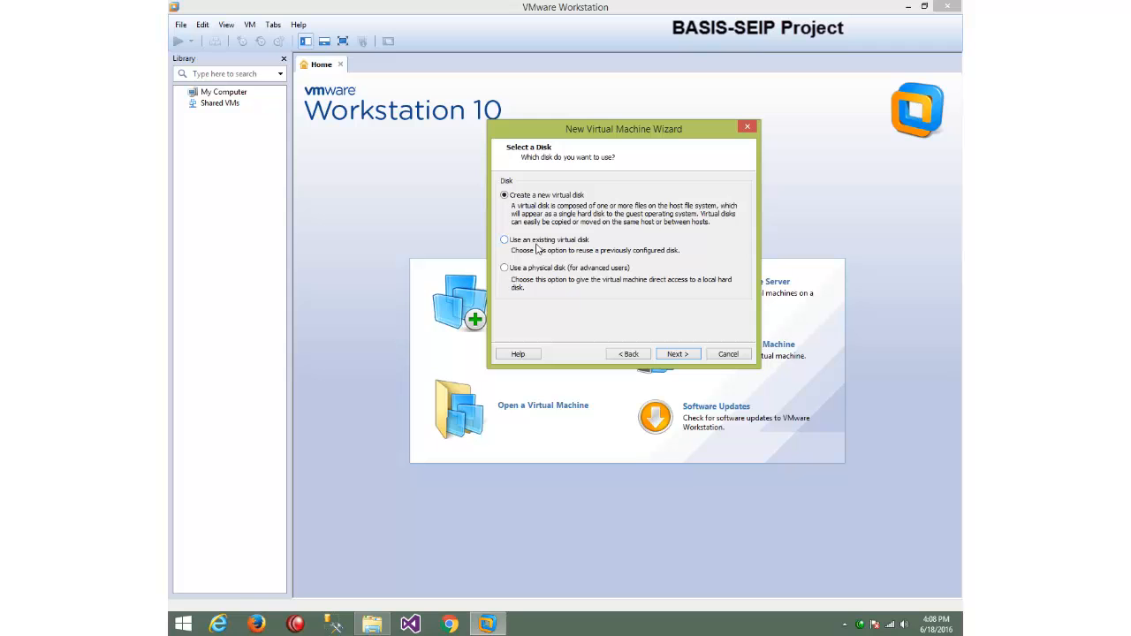
Create a new virtual disk of 30 GB split into multiple files, keeping the suggested disk file name.
{"action": "left_click", "coordinate": [682, 356]}
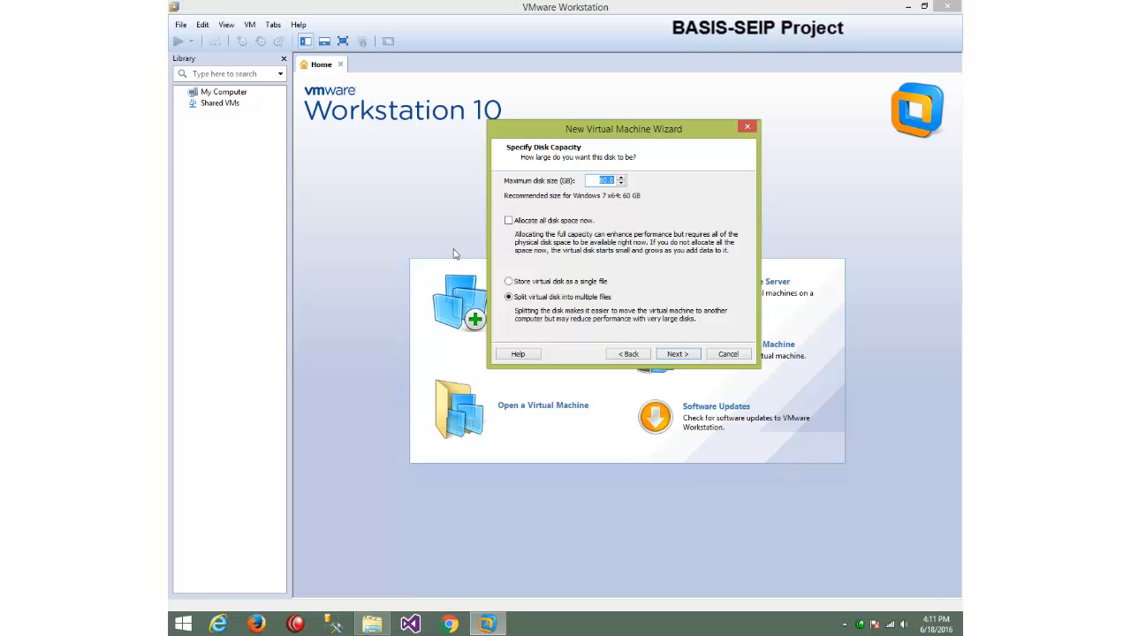
{"action": "left_click_drag", "start_coordinate": [610, 180], "coordinate": [589, 180]}
{"action": "type", "text": "30.0"}
{"action": "left_click", "coordinate": [677, 353]}
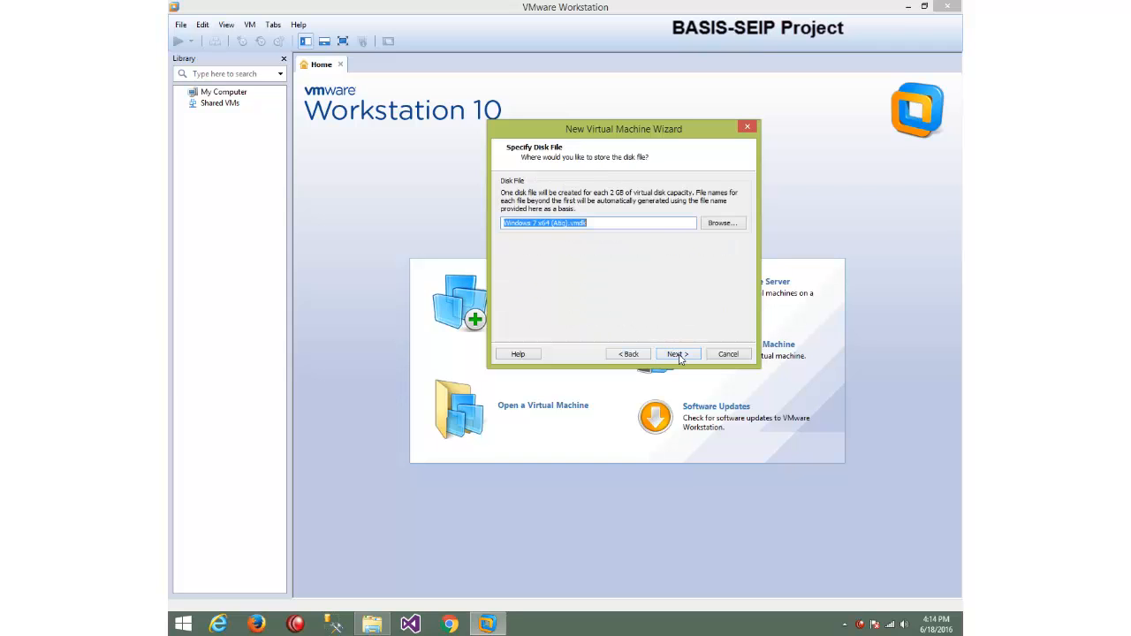
{"action": "left_click", "coordinate": [649, 223]}
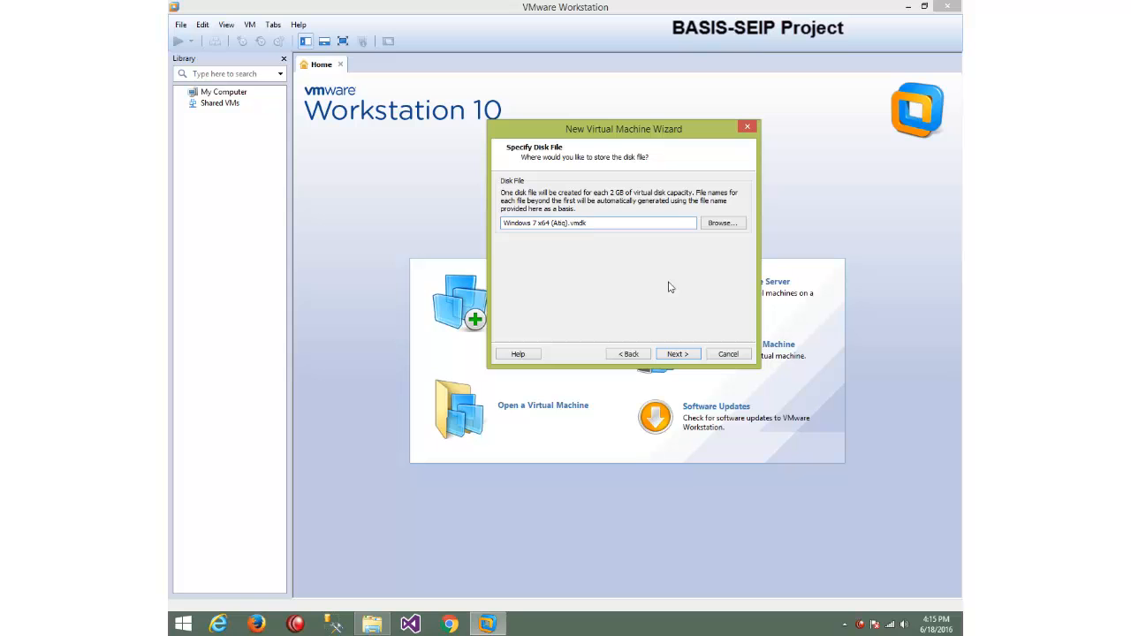
{"action": "left_click", "coordinate": [688, 357]}
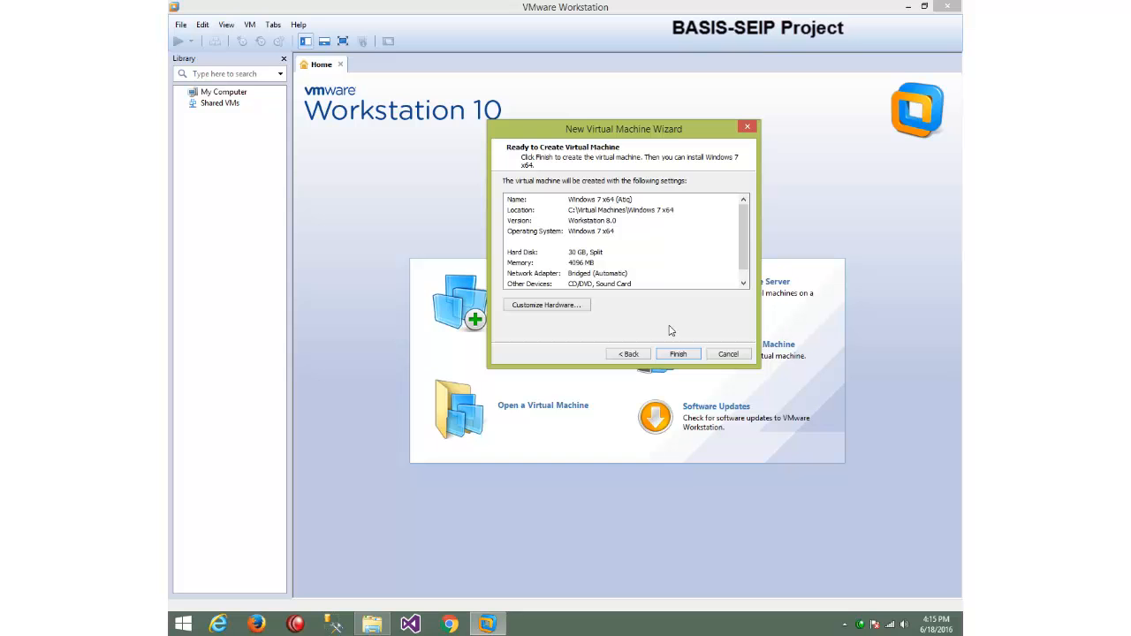
Open the virtual machine's hardware customization and review the physical drive choices for the new CD/DVD device.
{"action": "left_click", "coordinate": [558, 306]}
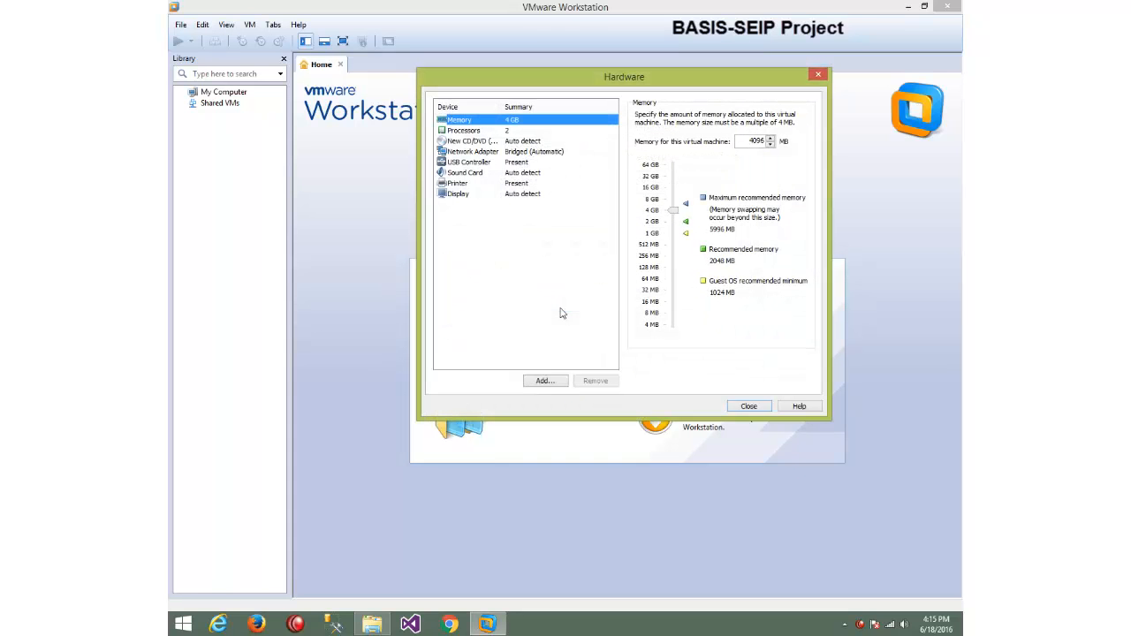
{"action": "left_click", "coordinate": [468, 144]}
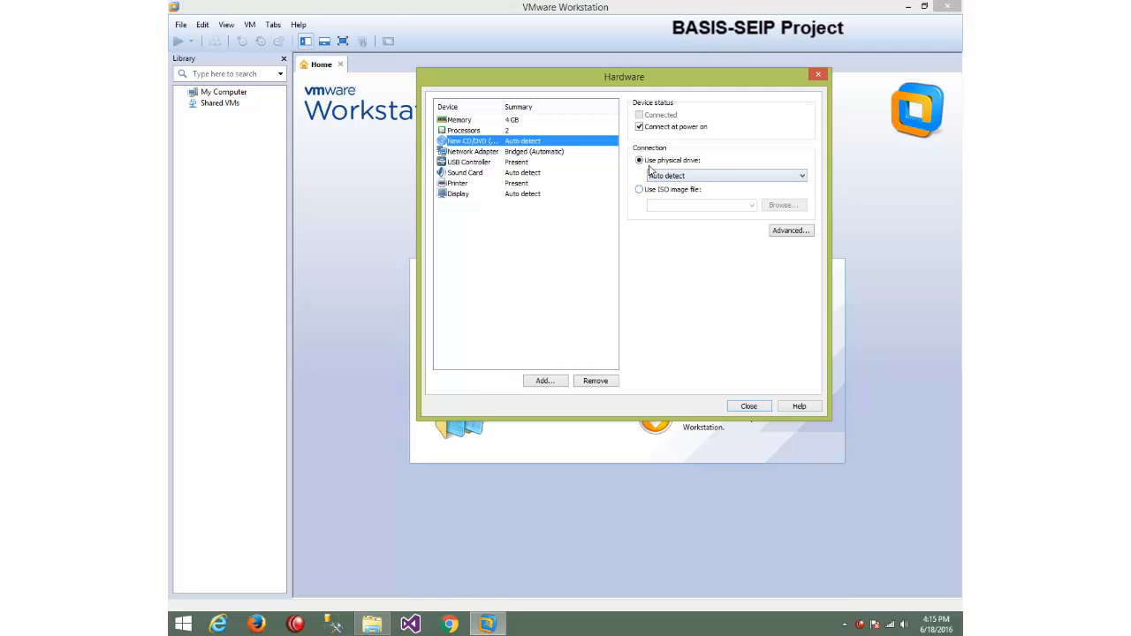
{"action": "left_click", "coordinate": [753, 175]}
{"action": "left_click", "coordinate": [755, 177]}
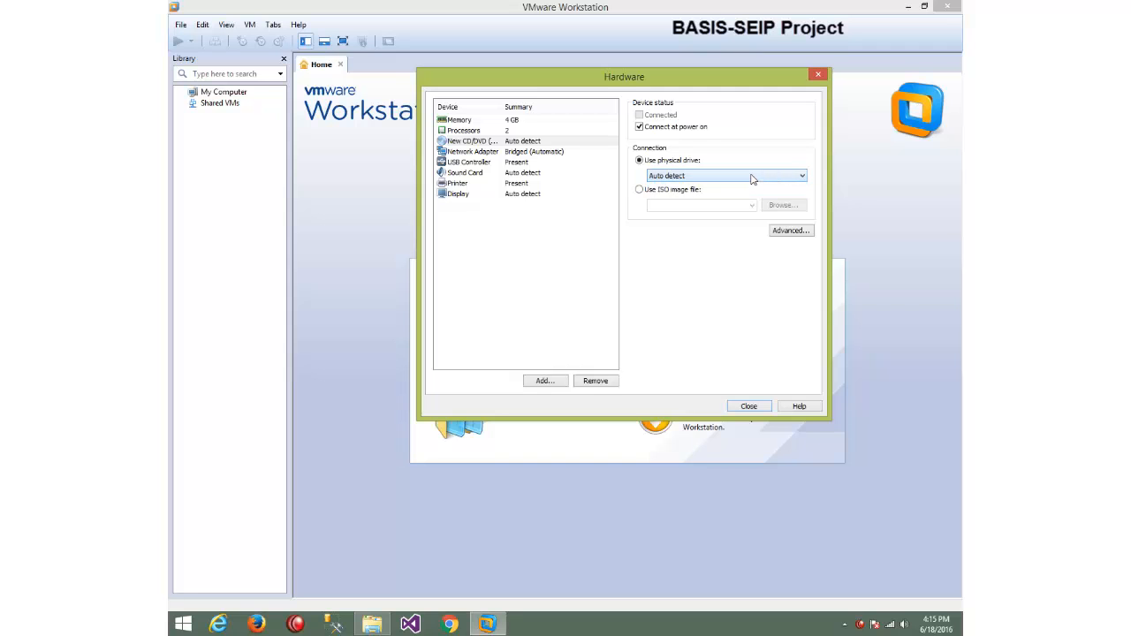
Set the CD/DVD device to use the ISO image file from the desktop's Desktop Backup folder, in Windows 7 (32+64 Bit).
{"action": "left_click", "coordinate": [637, 189]}
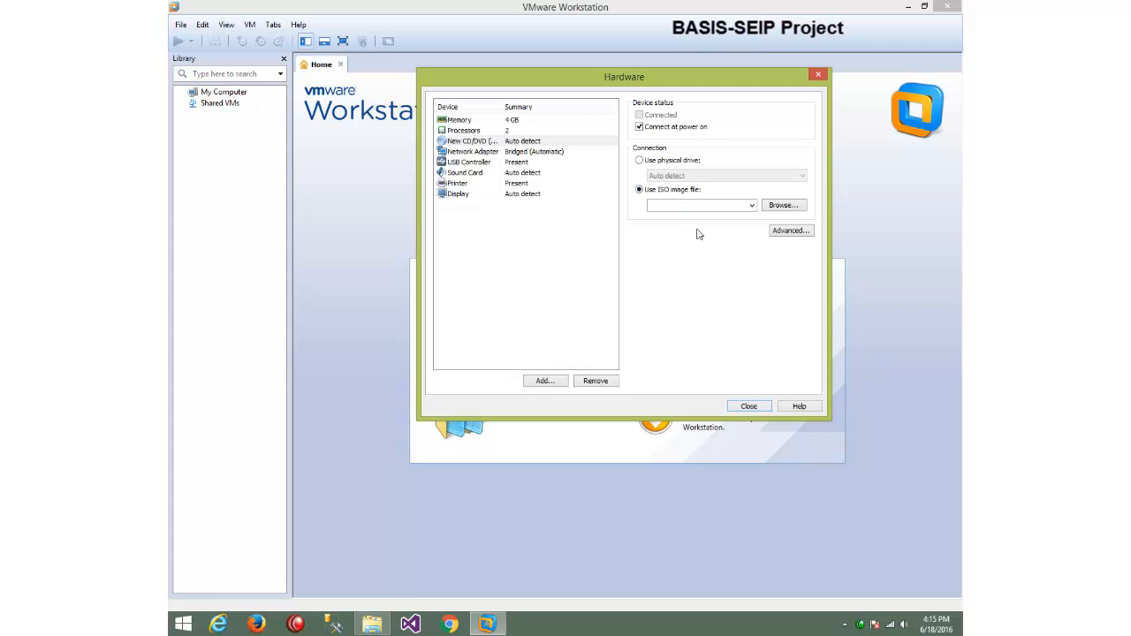
{"action": "left_click", "coordinate": [783, 206]}
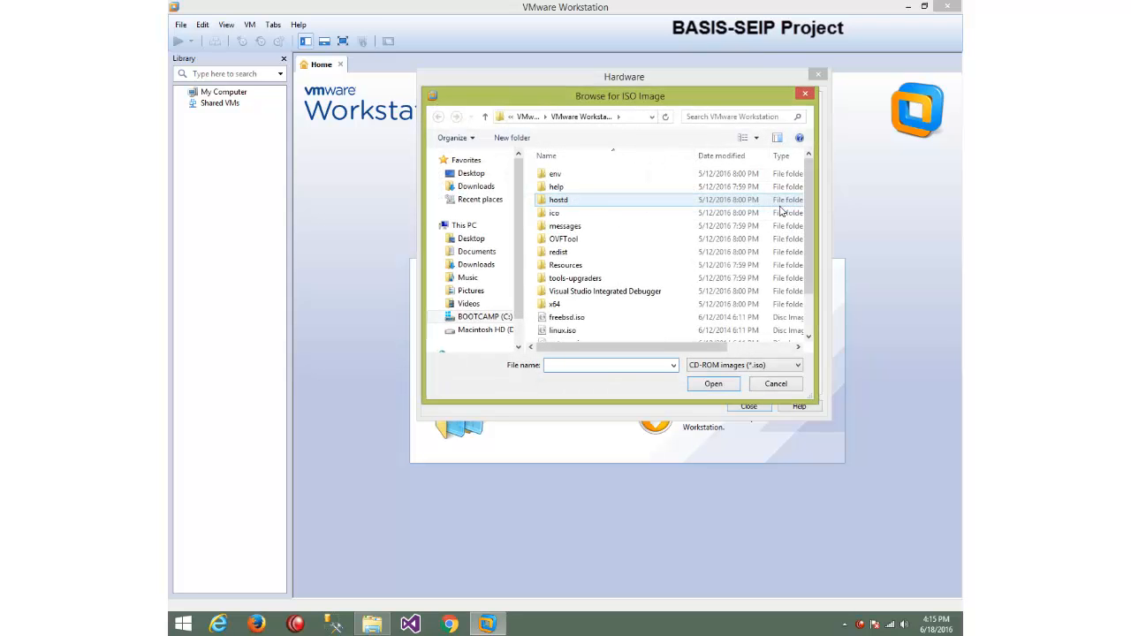
{"action": "left_click", "coordinate": [631, 252]}
{"action": "scroll", "coordinate": [627, 239], "scroll_direction": "down", "scroll_amount": 2}
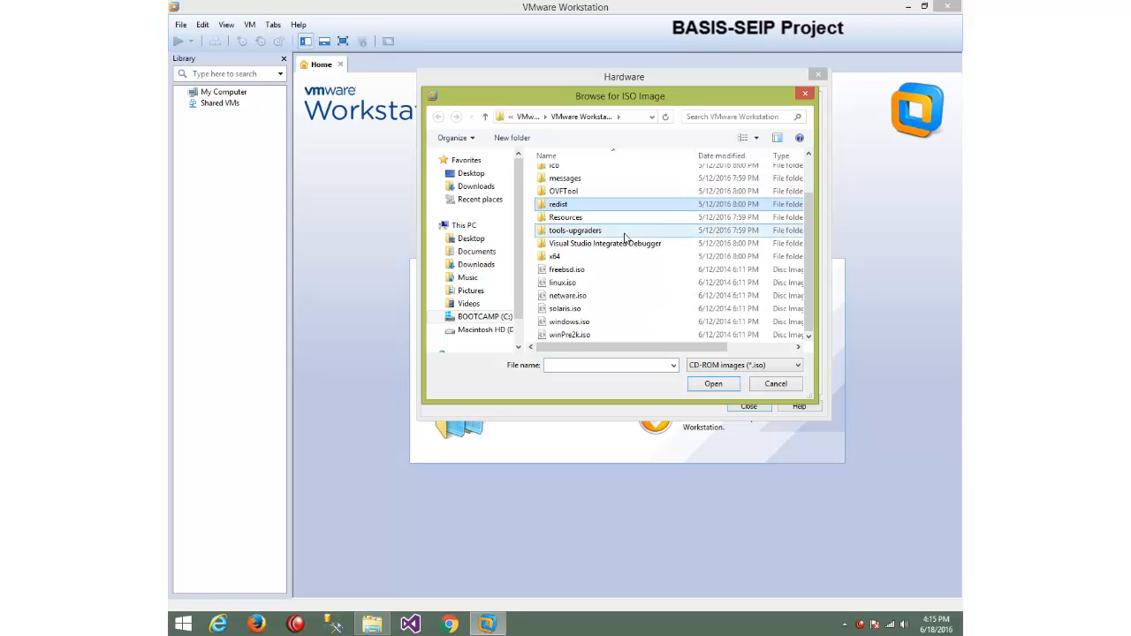
{"action": "left_click", "coordinate": [473, 240]}
{"action": "double_click", "coordinate": [596, 175]}
{"action": "scroll", "coordinate": [598, 218], "scroll_direction": "down", "scroll_amount": 4}
{"action": "scroll", "coordinate": [597, 216], "scroll_direction": "up", "scroll_amount": 2}
{"action": "scroll", "coordinate": [596, 217], "scroll_direction": "down", "scroll_amount": 3}
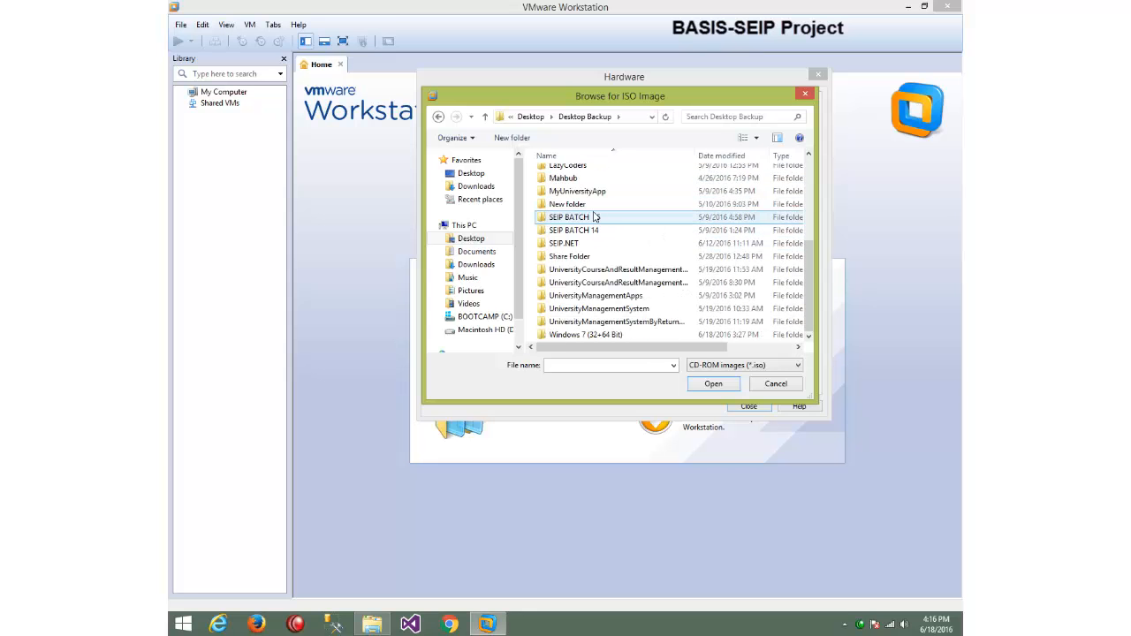
{"action": "double_click", "coordinate": [585, 334]}
{"action": "left_click", "coordinate": [614, 180]}
{"action": "double_click", "coordinate": [614, 176]}
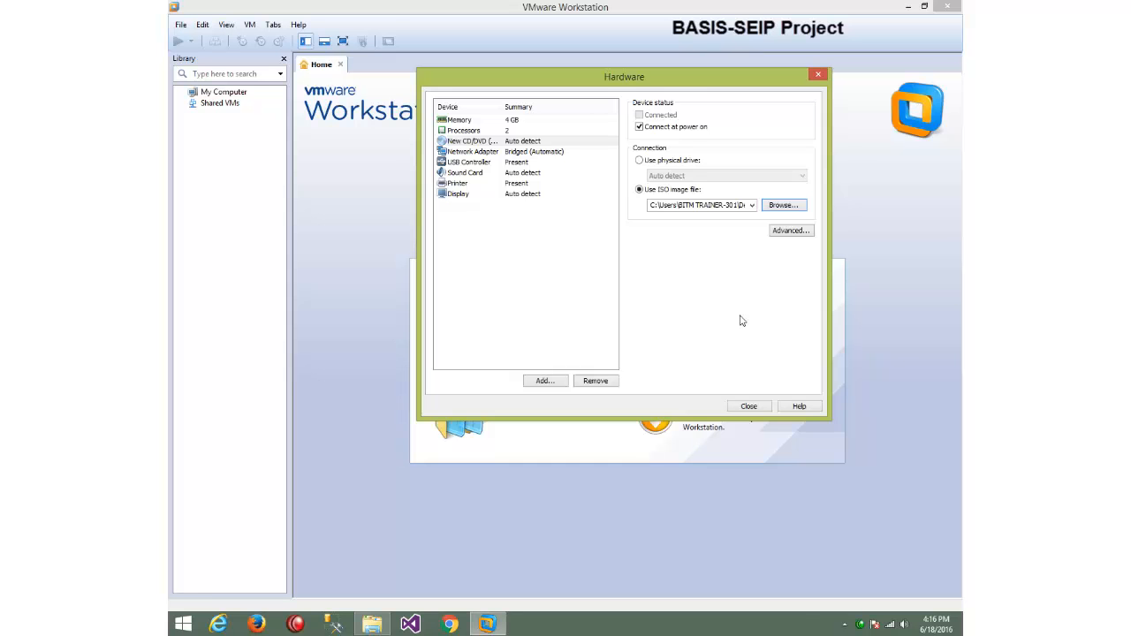
Move the Hardware window aside to view the wizard's summary of settings, and bring the window back.
{"action": "left_click_drag", "start_coordinate": [675, 85], "coordinate": [473, 196]}
{"action": "left_click_drag", "start_coordinate": [600, 187], "coordinate": [612, 377]}
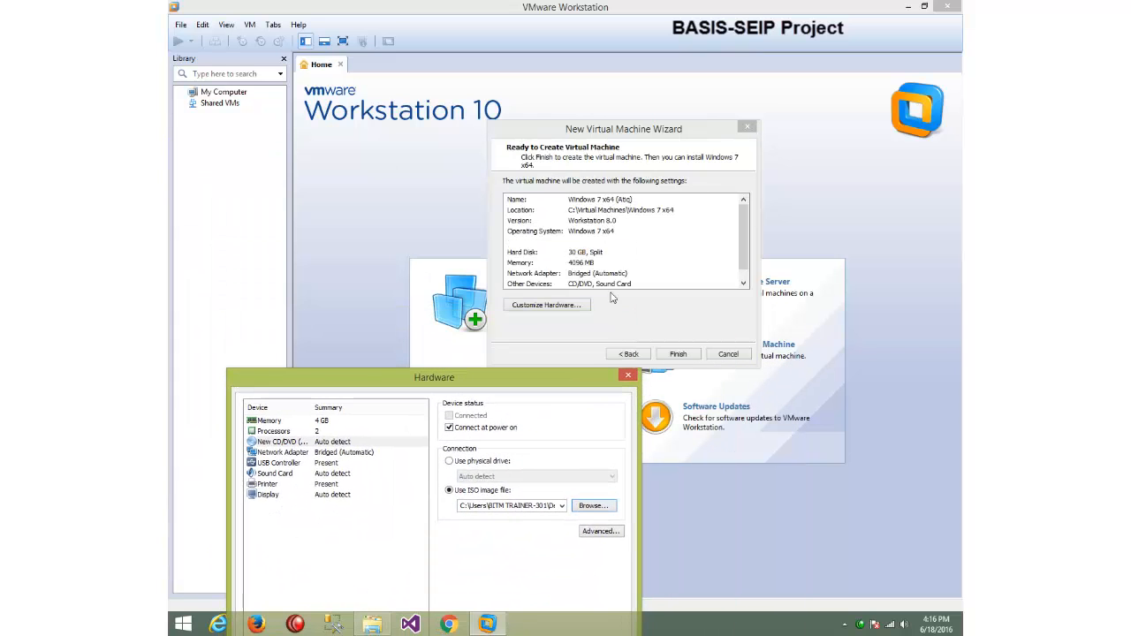
{"action": "left_click", "coordinate": [539, 306]}
{"action": "left_click_drag", "start_coordinate": [782, 64], "coordinate": [731, 99]}
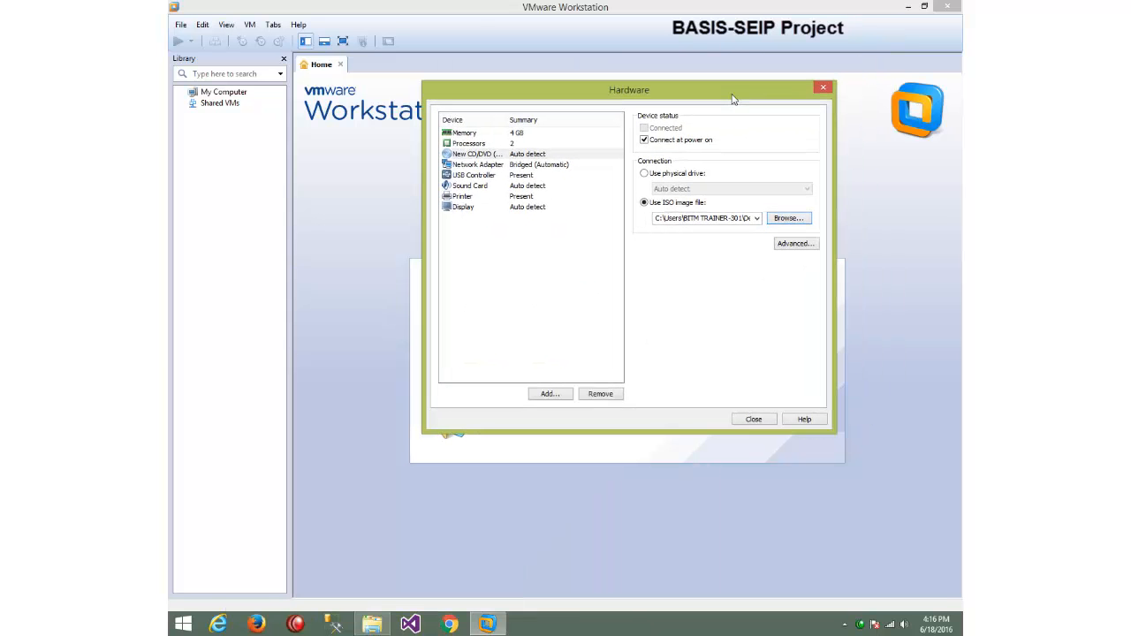
Close the hardware customization and finish creating the Windows 7 x64 virtual machine.
{"action": "left_click", "coordinate": [482, 157]}
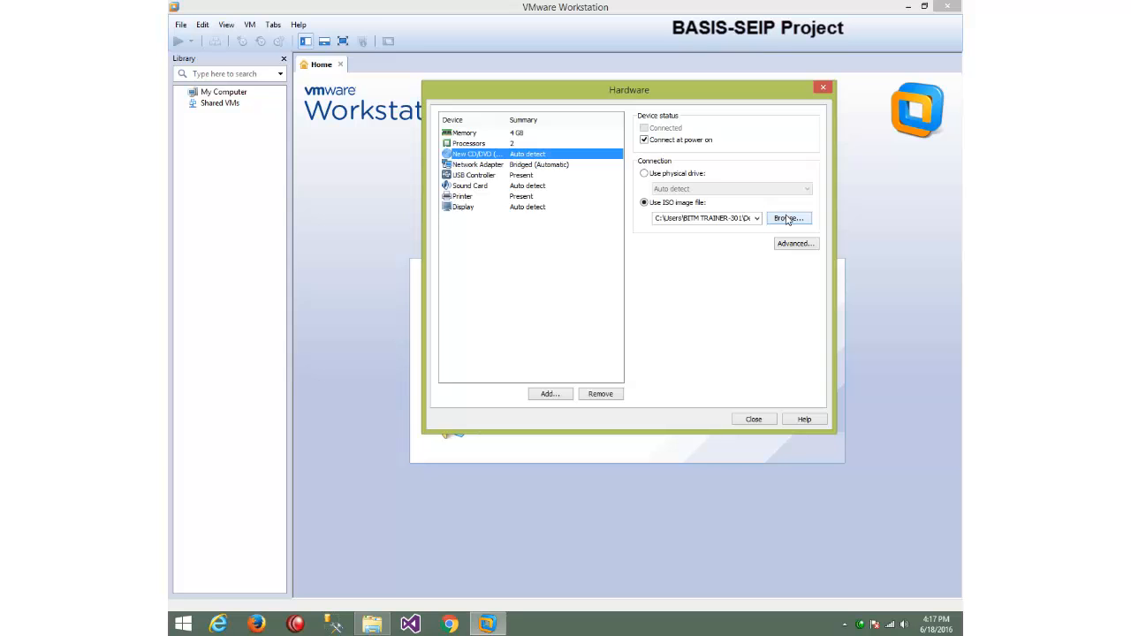
{"action": "left_click", "coordinate": [756, 423]}
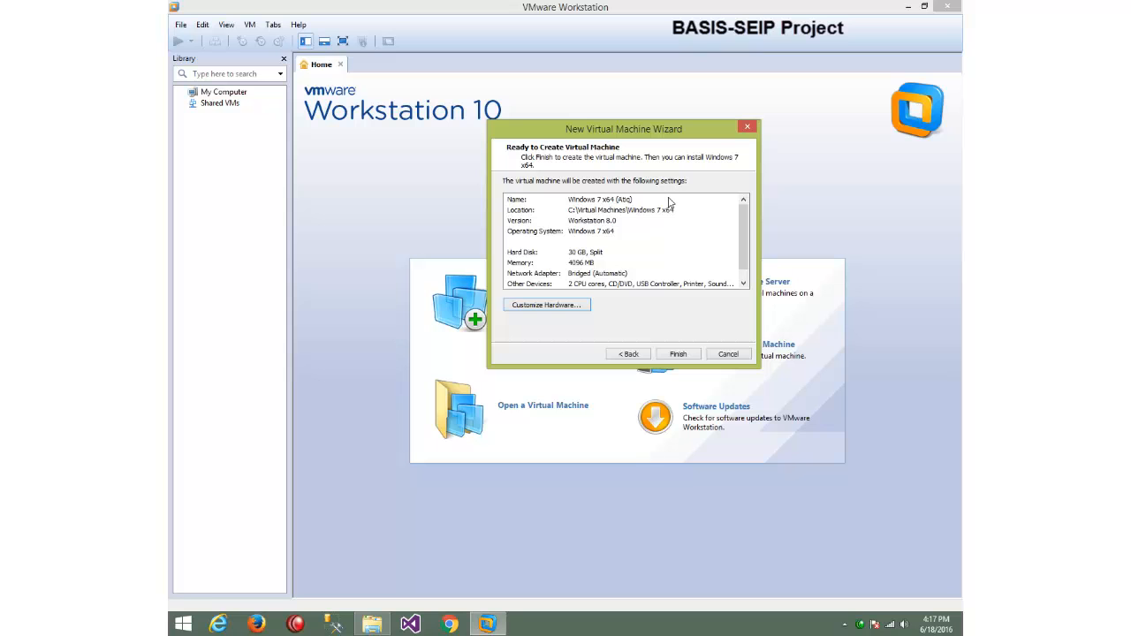
{"action": "left_click", "coordinate": [682, 355]}
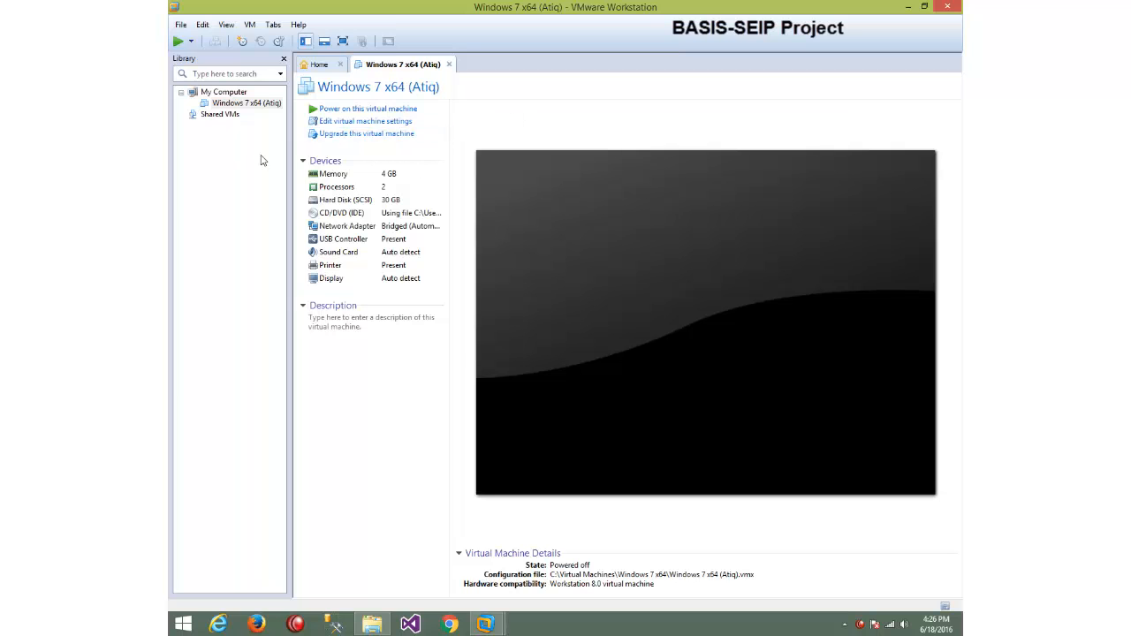
Power on the new virtual machine, dismiss the removable devices hint and direct input to its screen.
{"action": "left_click", "coordinate": [411, 111]}
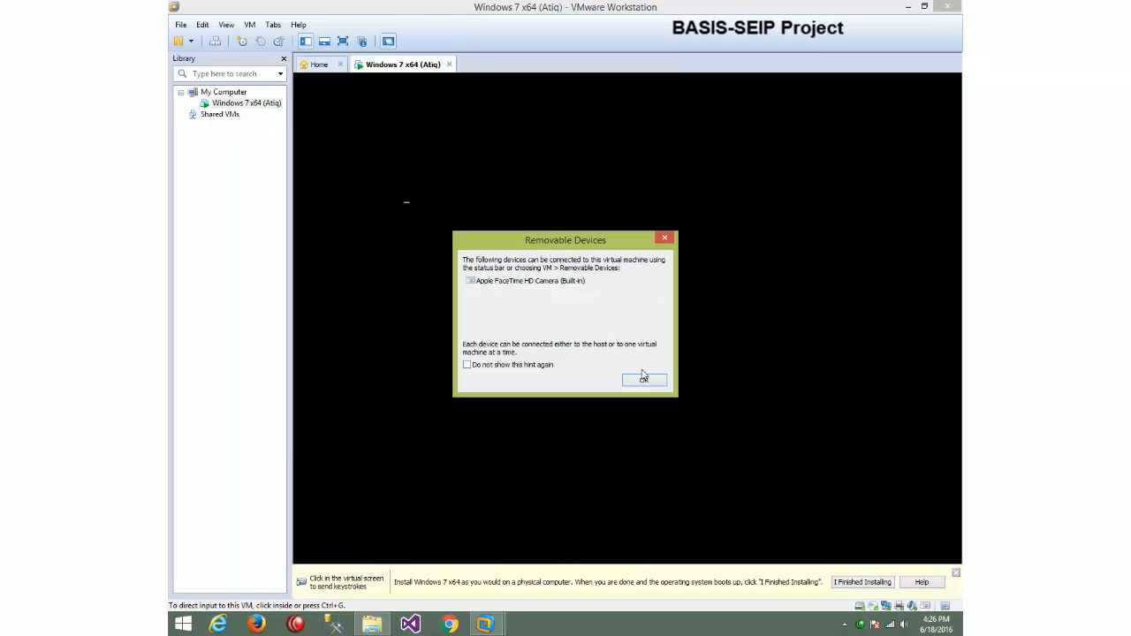
{"action": "left_click", "coordinate": [646, 381]}
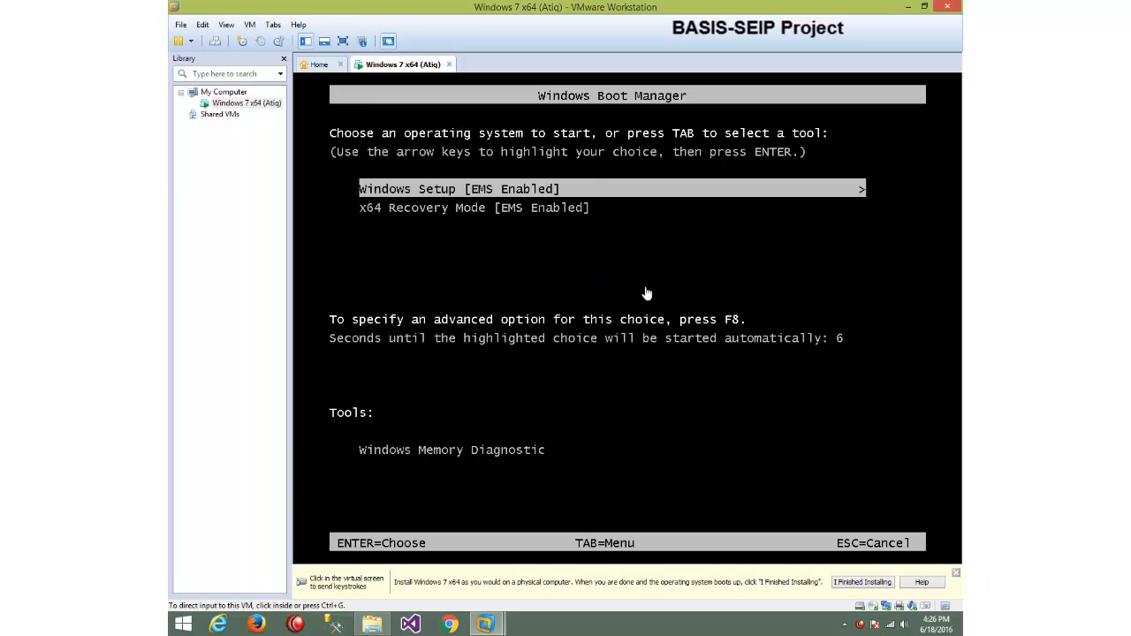
{"action": "left_click", "coordinate": [646, 294]}
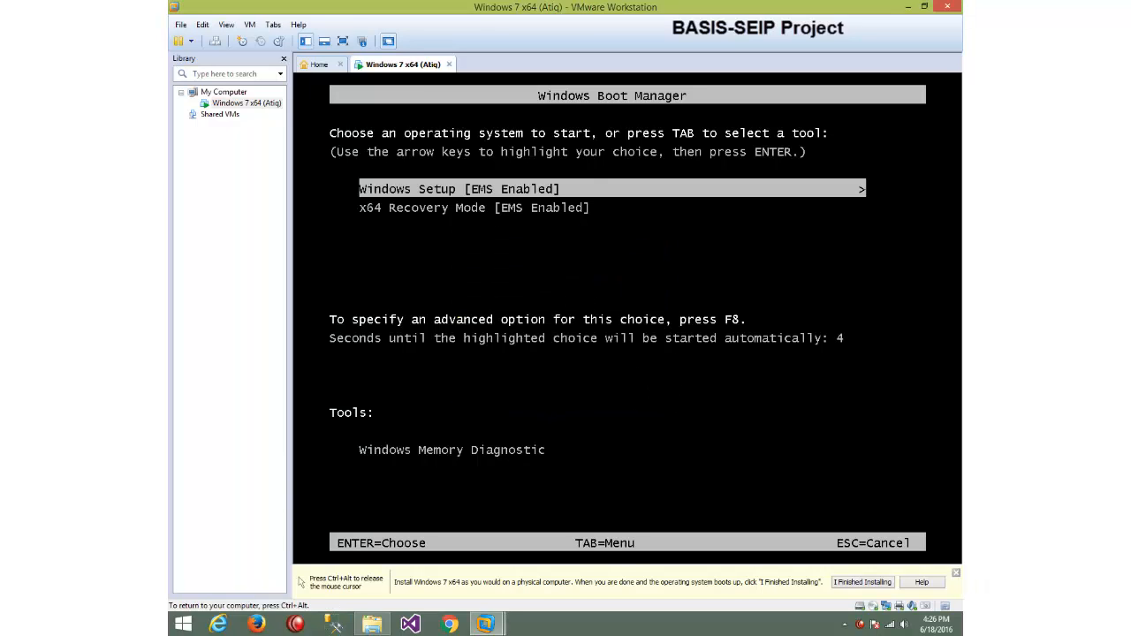
Start Windows Setup [EMS Enabled] from the Windows Boot Manager.
{"action": "key", "text": "Down"}
{"action": "key", "text": "Up"}
{"action": "key", "text": "Down"}
{"action": "key", "text": "Up"}
{"action": "key", "text": "Down"}
{"action": "key", "text": "Up"}
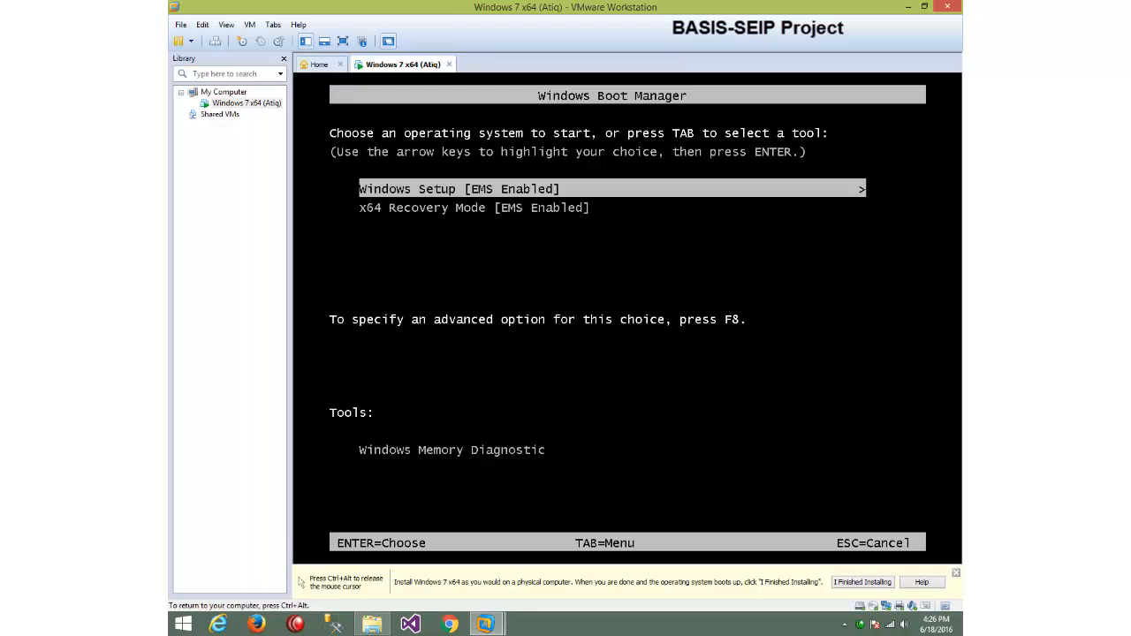
{"action": "key", "text": "Down"}
{"action": "key", "text": "Up"}
{"action": "key", "text": "Return"}
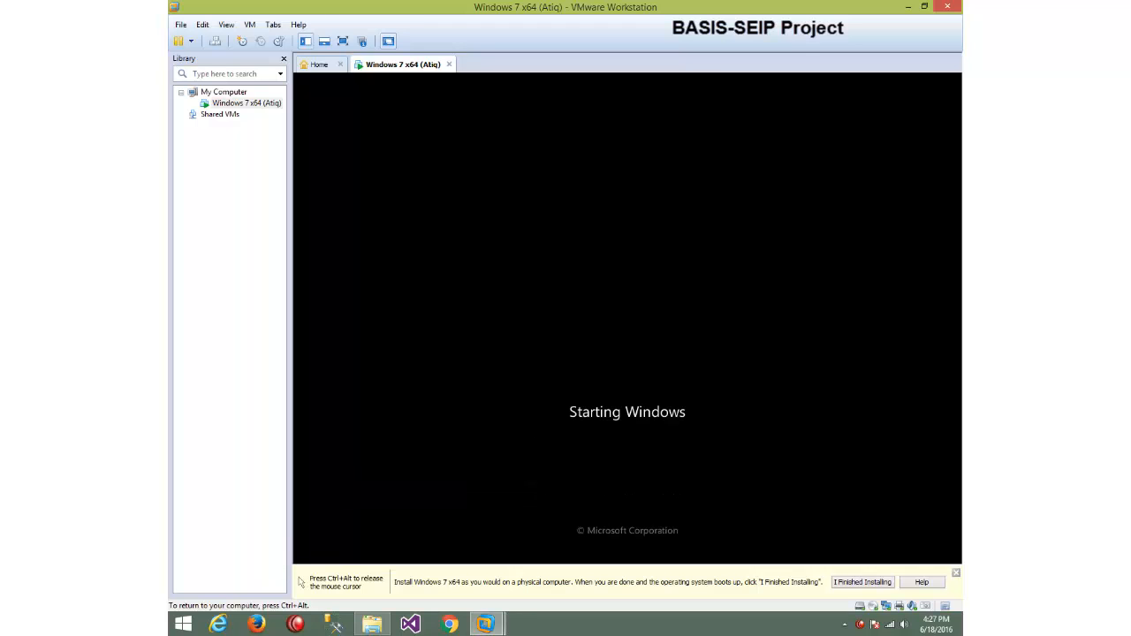
Switch the virtual machine to full screen, letting its toolbar hide and pinning it again.
{"action": "key", "text": "ctrl+alt"}
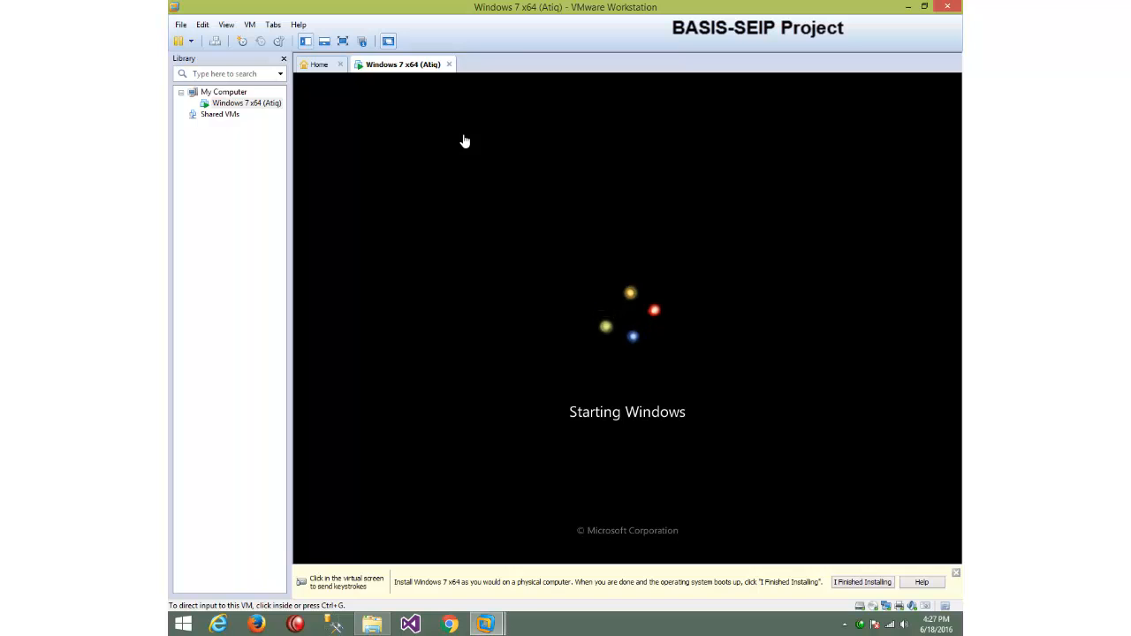
{"action": "left_click", "coordinate": [342, 41]}
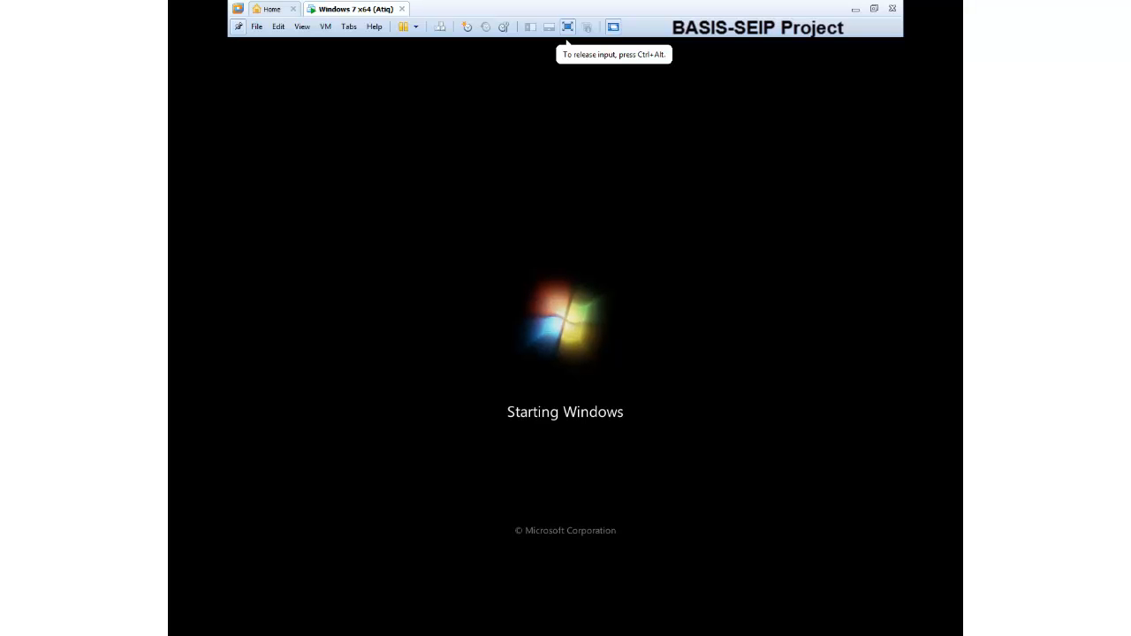
{"action": "key", "text": "ctrl+alt"}
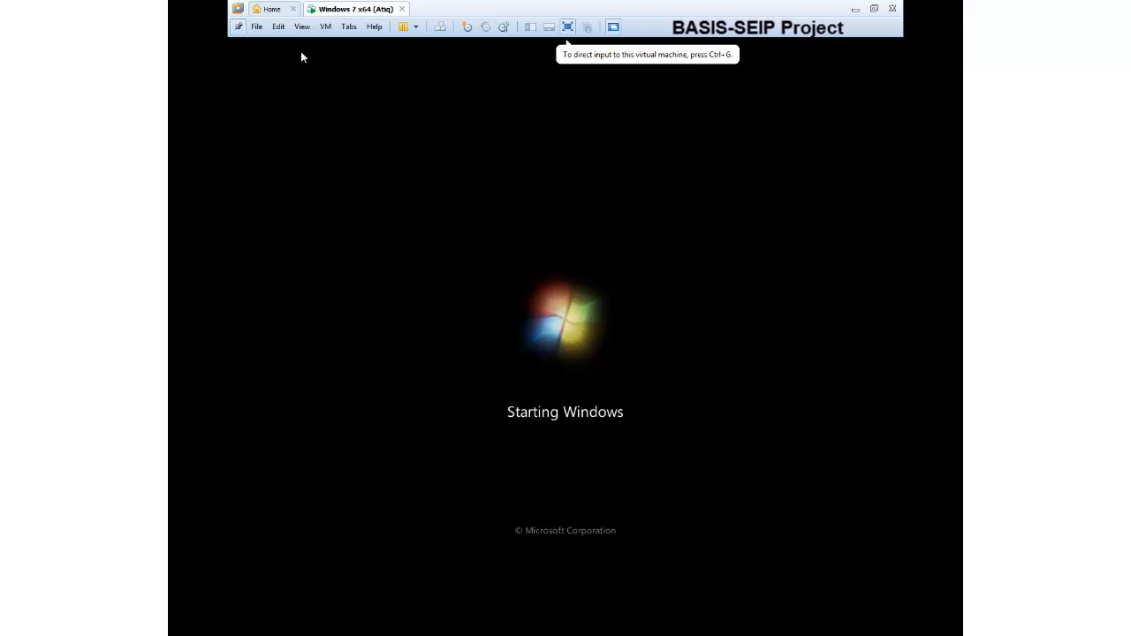
{"action": "left_click", "coordinate": [568, 9]}
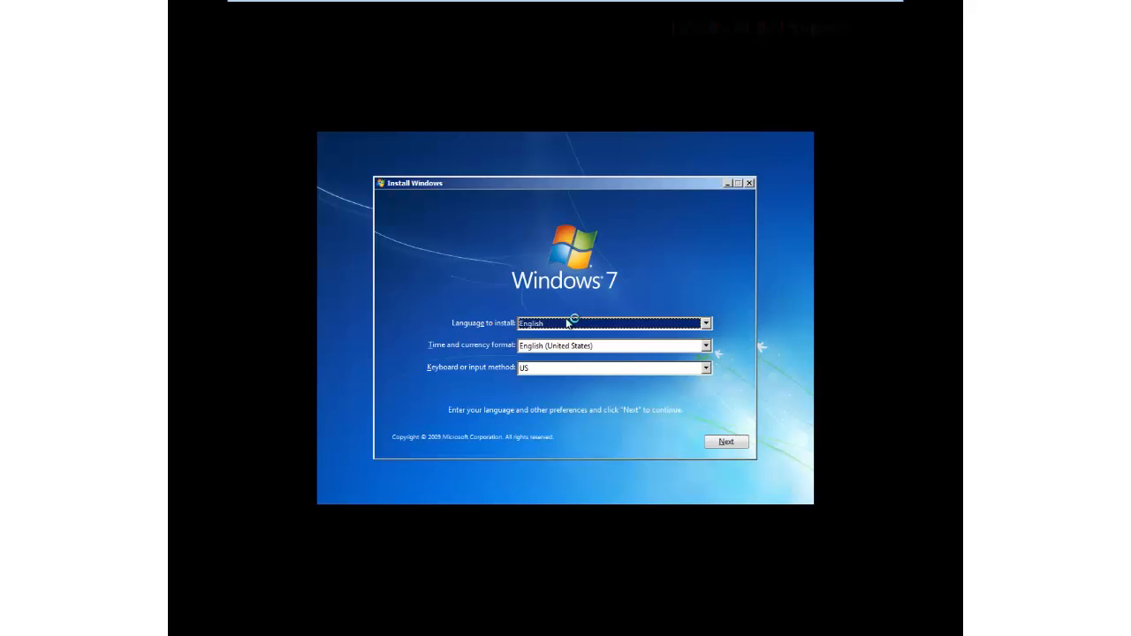
{"action": "mouse_move", "coordinate": [322, 4]}
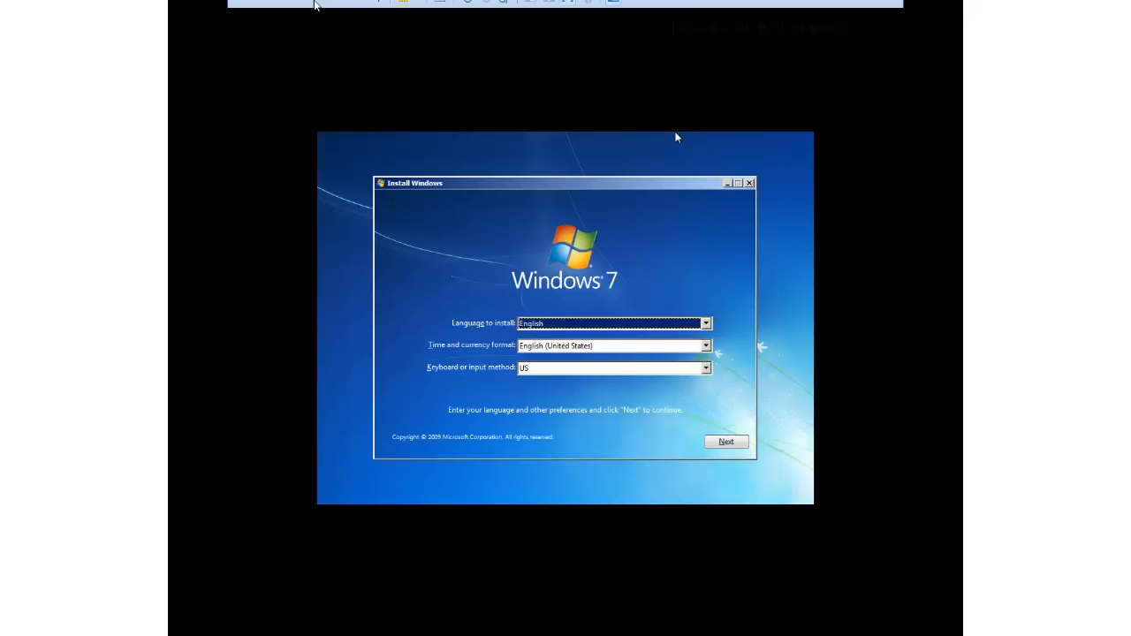
{"action": "left_click", "coordinate": [241, 27]}
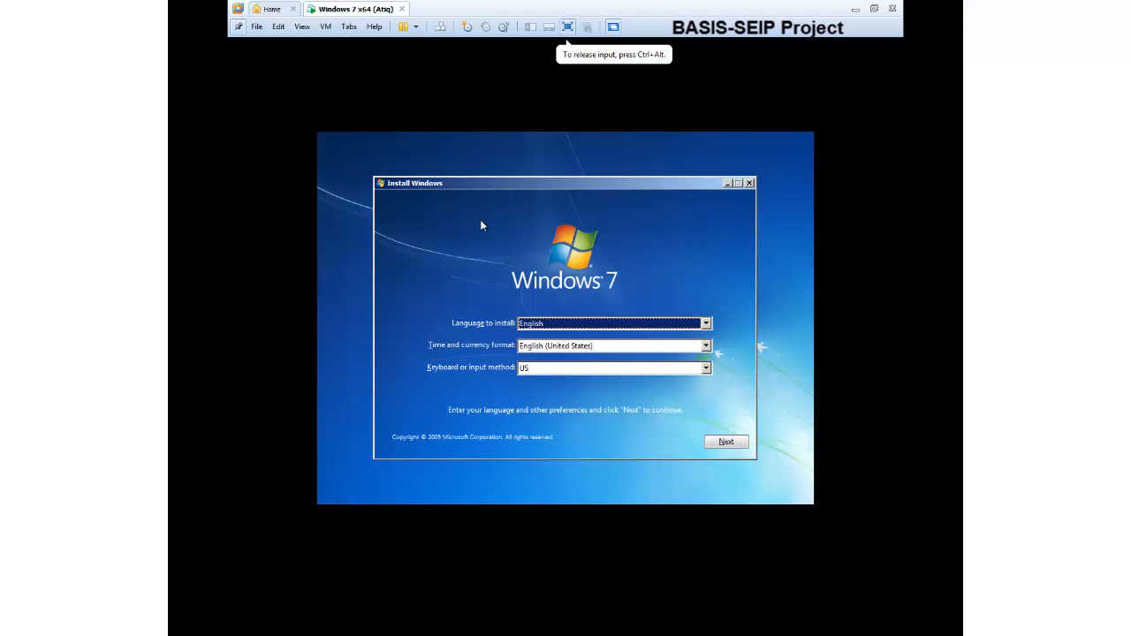
Dismiss the prompt to cancel the Windows installation and return the virtual machine to the windowed view.
{"action": "key", "text": "Escape"}
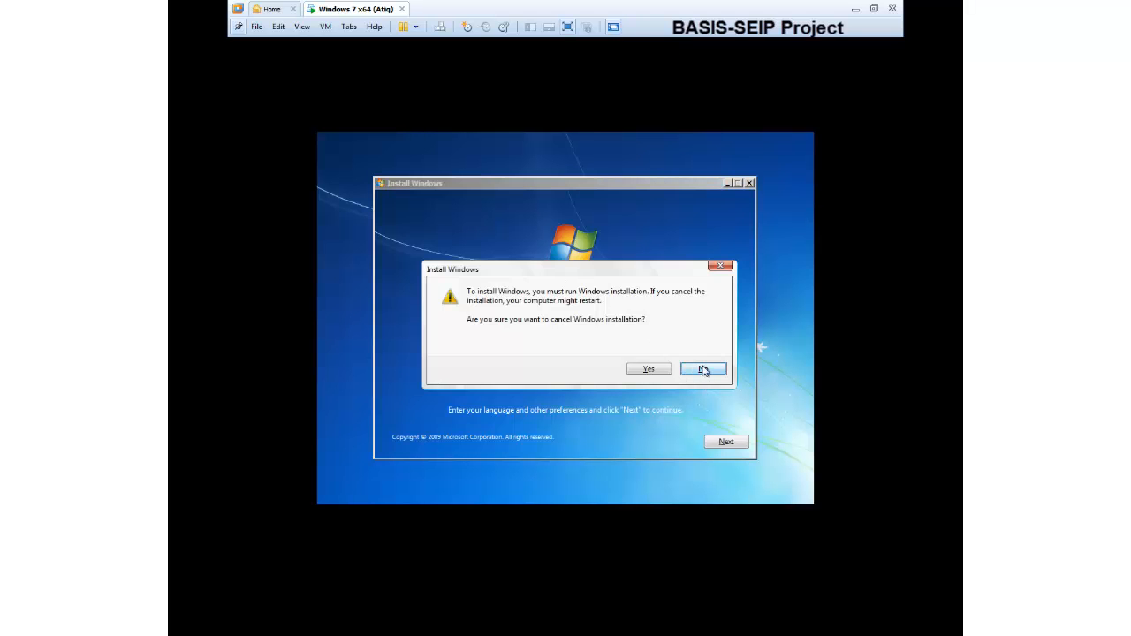
{"action": "left_click", "coordinate": [730, 268]}
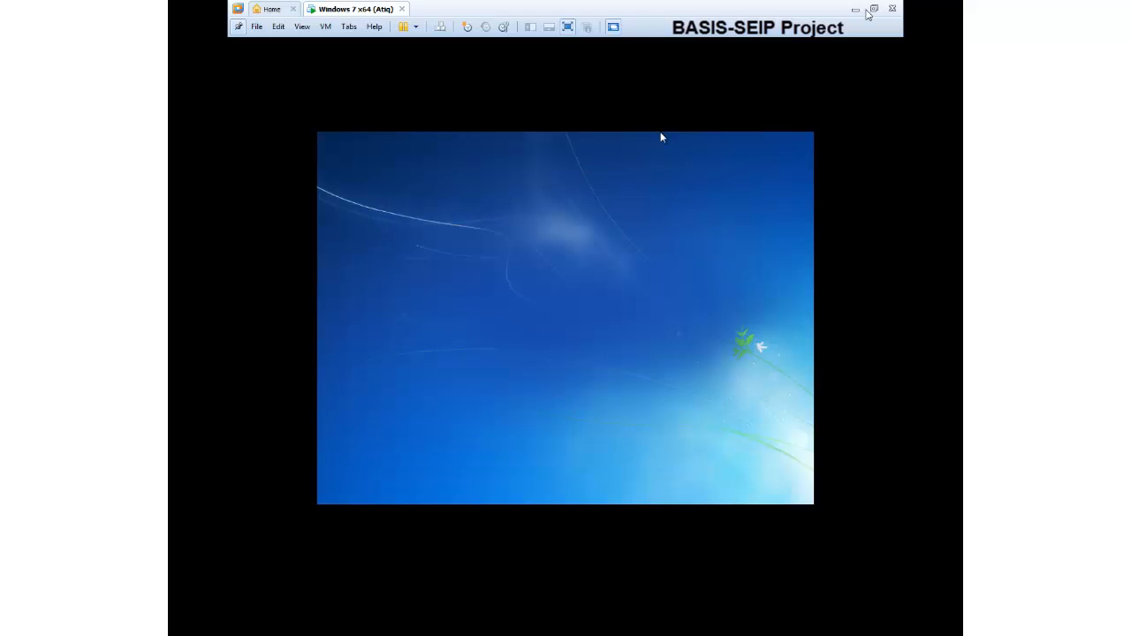
{"action": "left_click", "coordinate": [873, 10]}
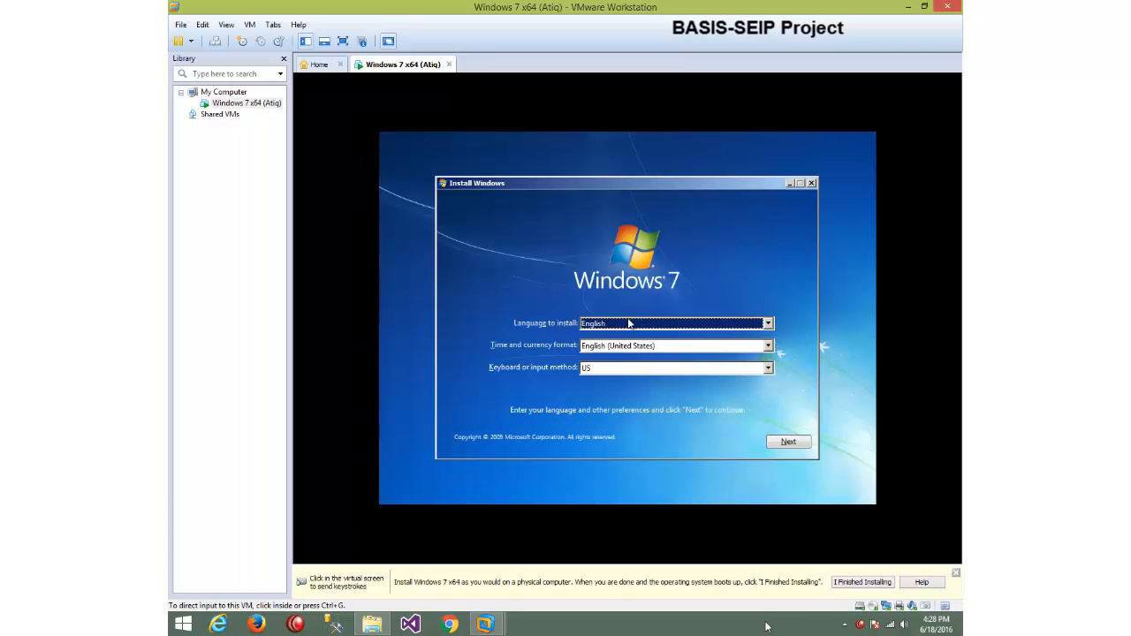
Accept English, the English (United States) format and the US keyboard, and start the Windows 7 installation.
{"action": "left_click", "coordinate": [815, 530]}
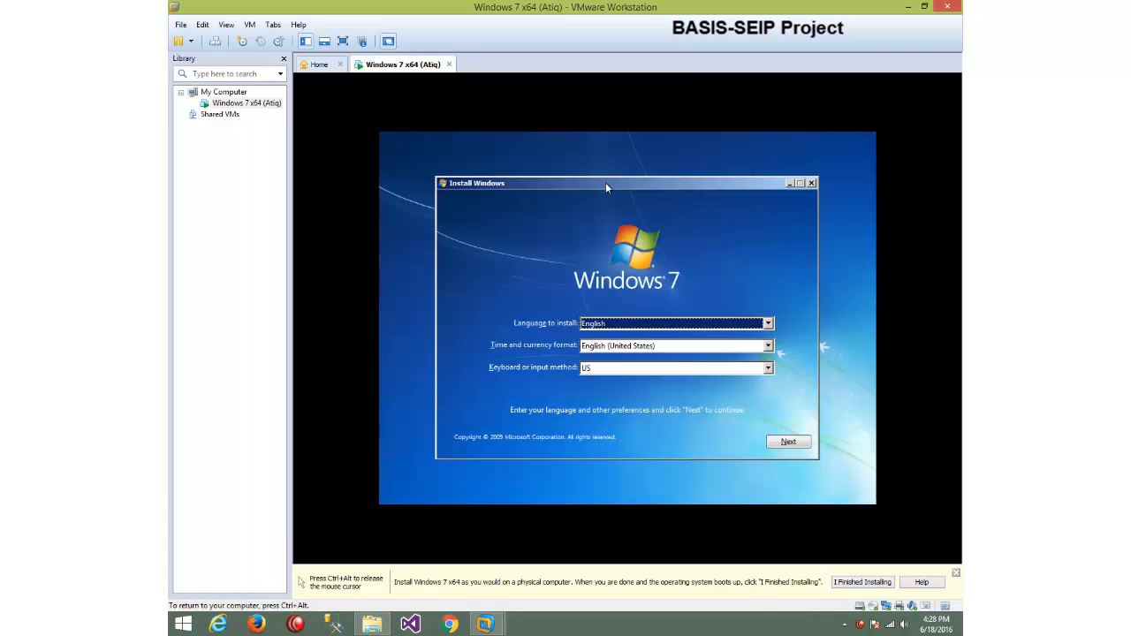
{"action": "left_click_drag", "start_coordinate": [606, 182], "coordinate": [609, 175]}
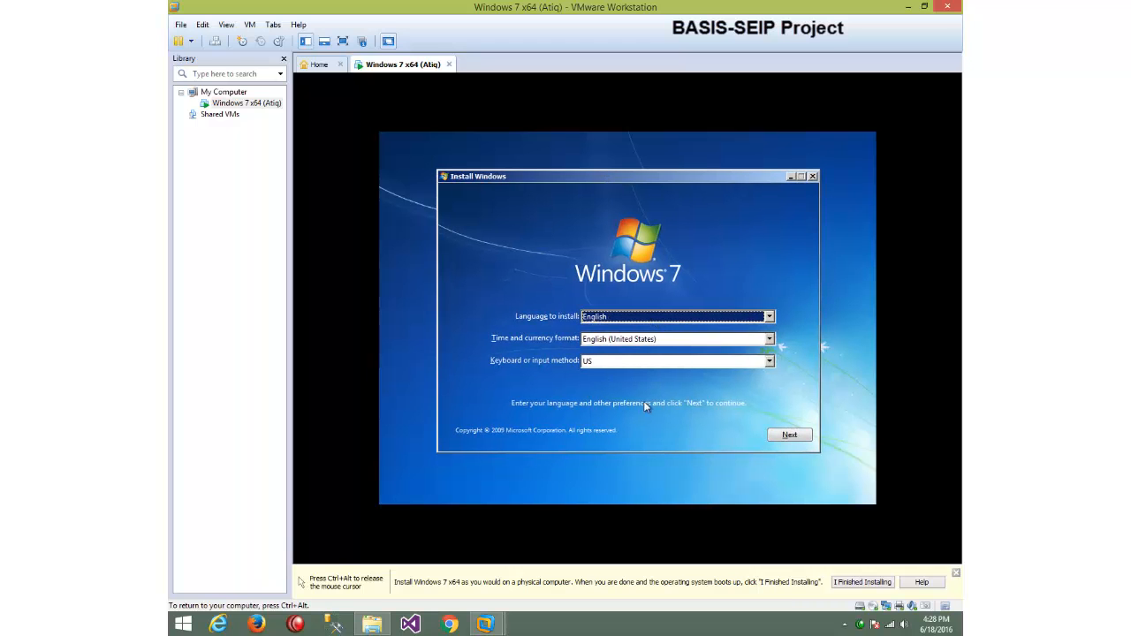
{"action": "left_click", "coordinate": [785, 437]}
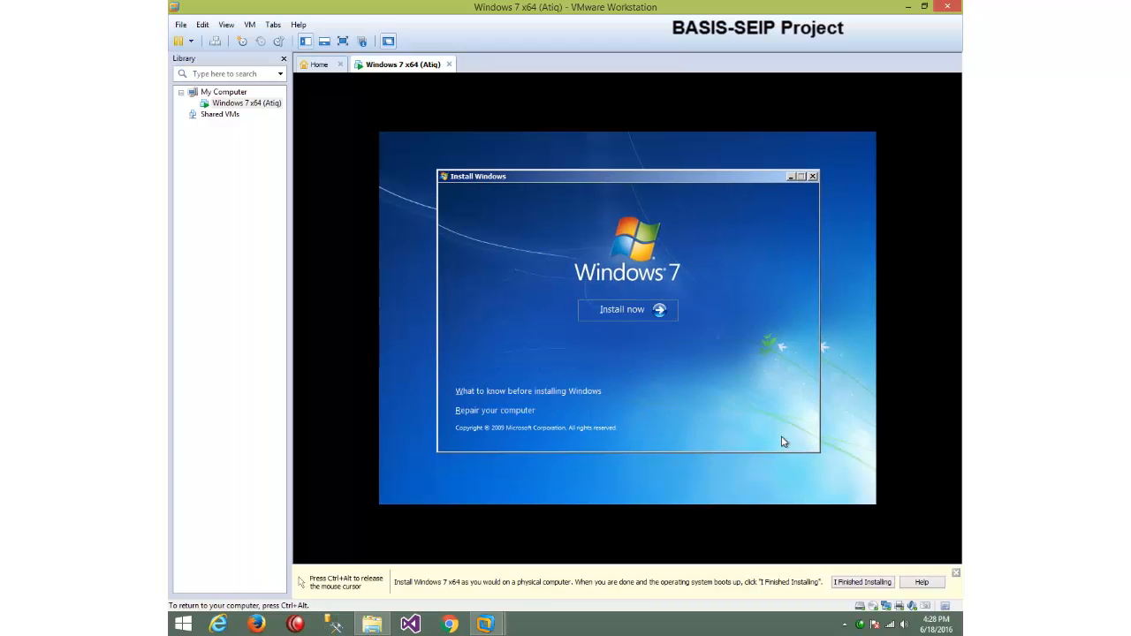
{"action": "left_click", "coordinate": [625, 311]}
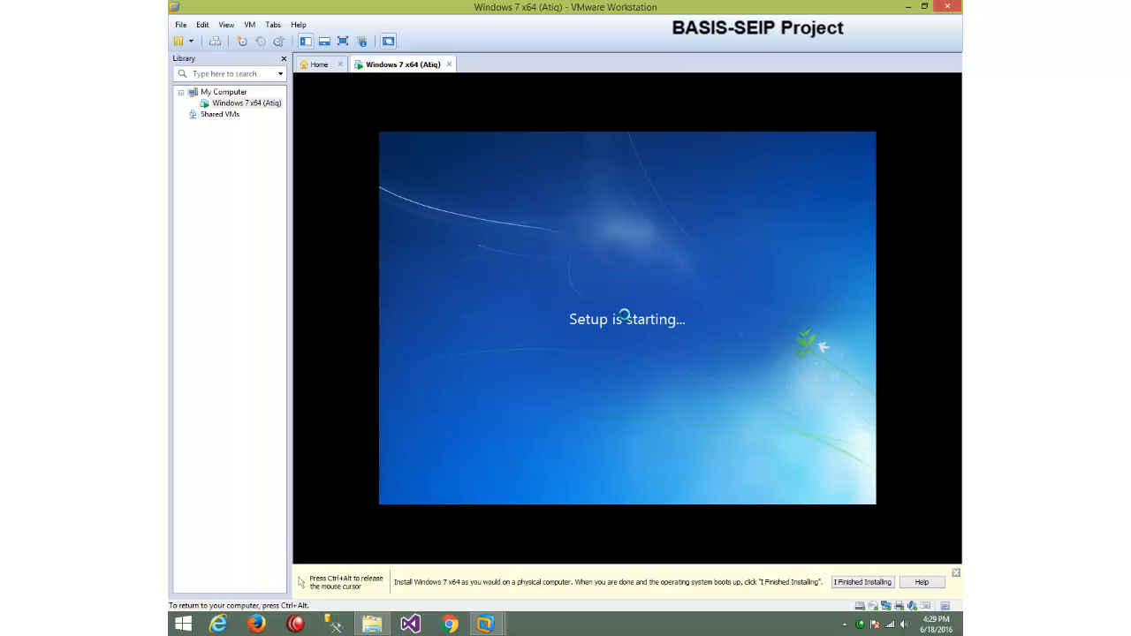
{"action": "key", "text": "ctrl+alt"}
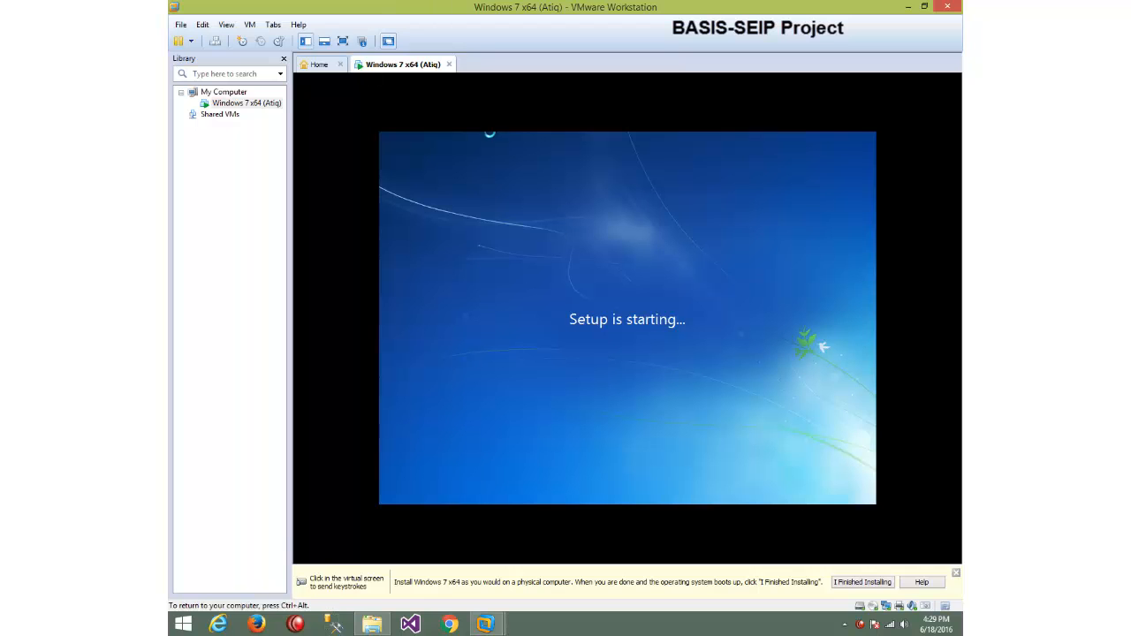
{"action": "key", "text": "ctrl+alt"}
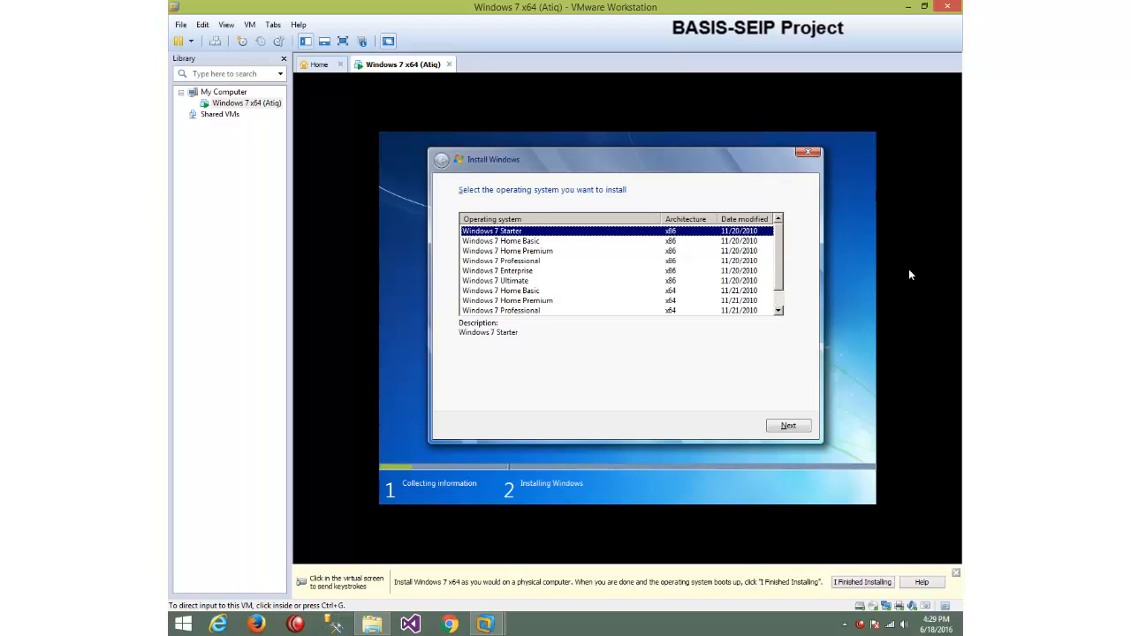
Examine the x86 Windows 7 editions, from Starter to Ultimate, in the list of operating systems to install.
{"action": "left_click", "coordinate": [493, 244]}
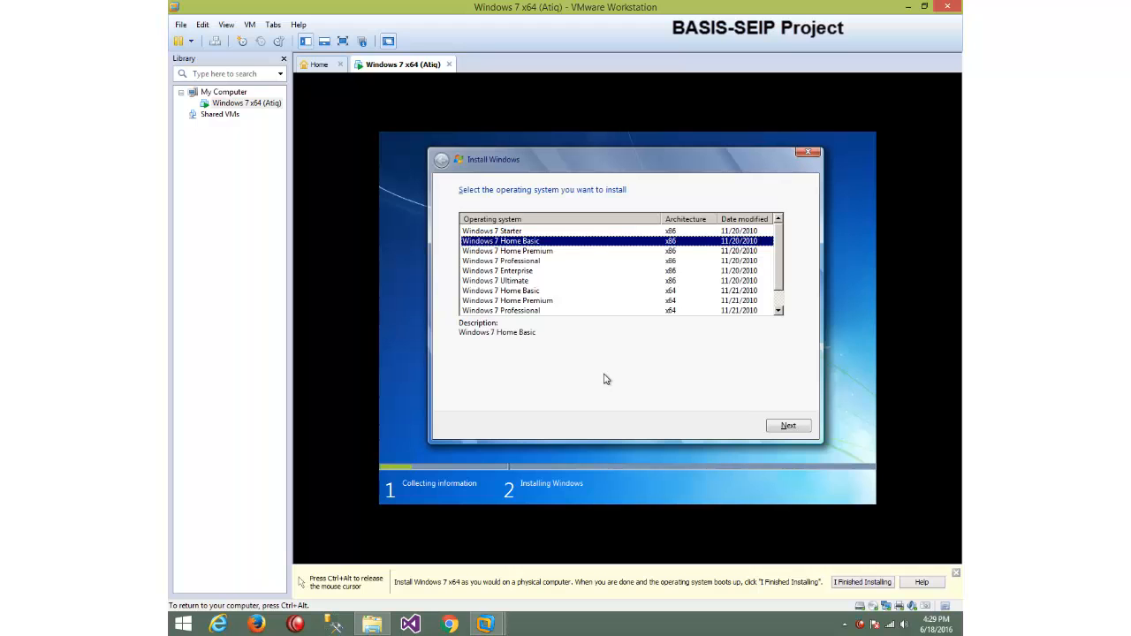
{"action": "key", "text": "Down"}
{"action": "key", "text": "Down"}
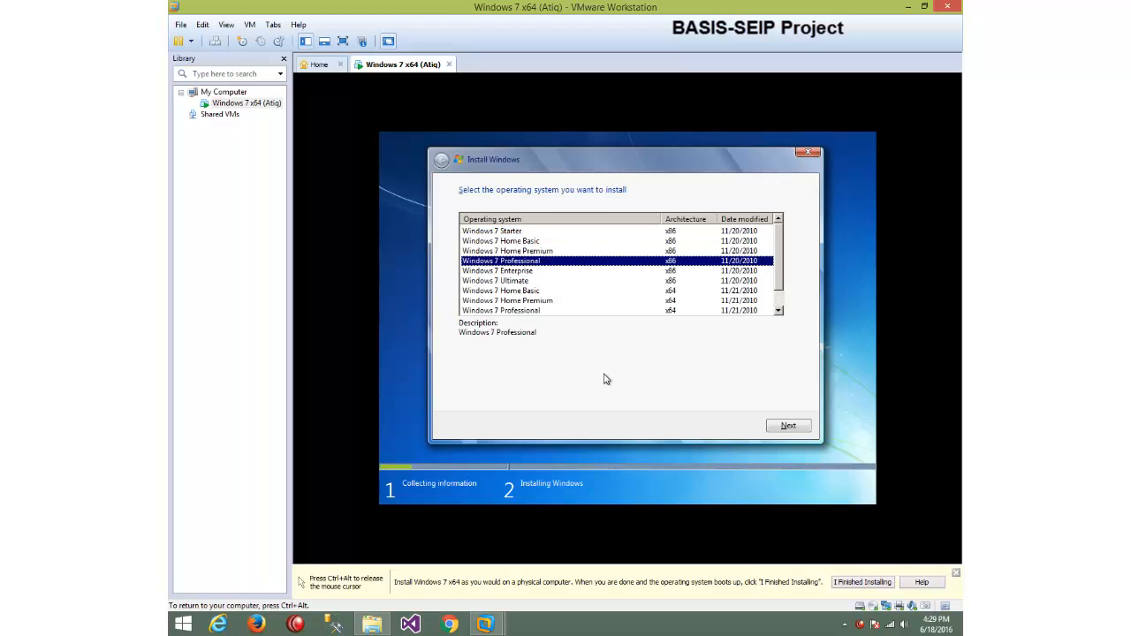
{"action": "key", "text": "Down"}
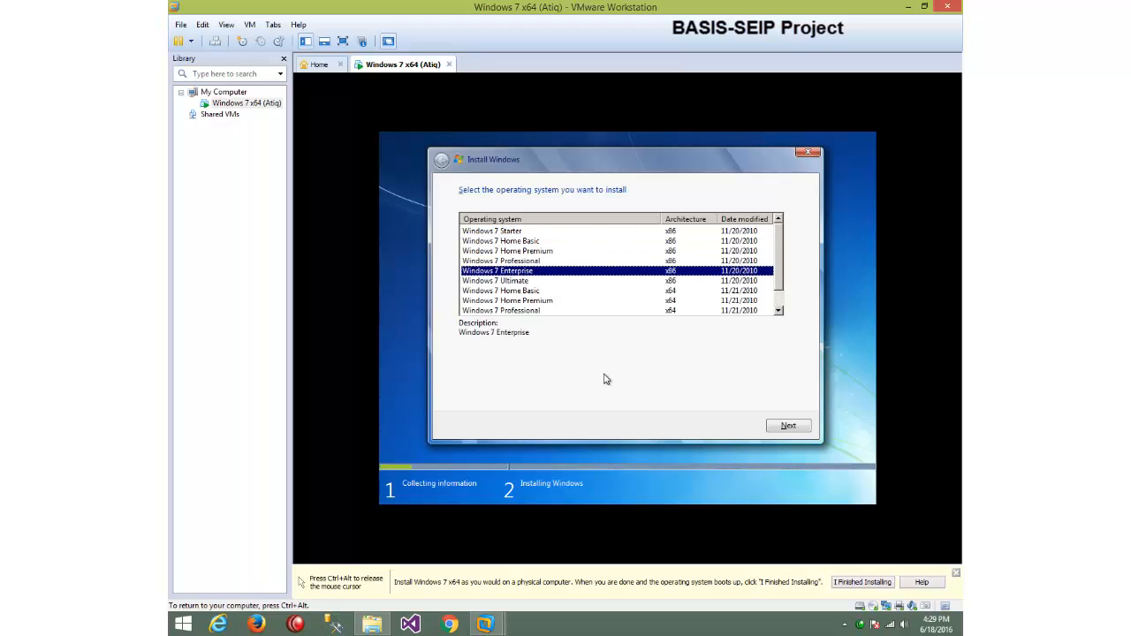
{"action": "key", "text": "Down"}
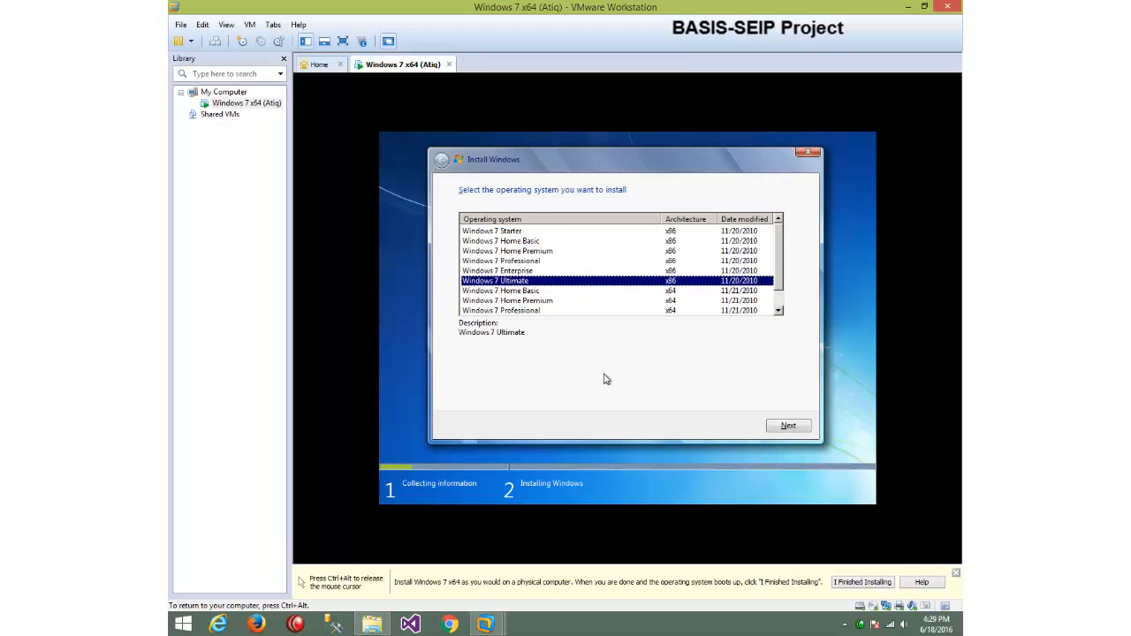
{"action": "key", "text": "Up"}
{"action": "key", "text": "Home"}
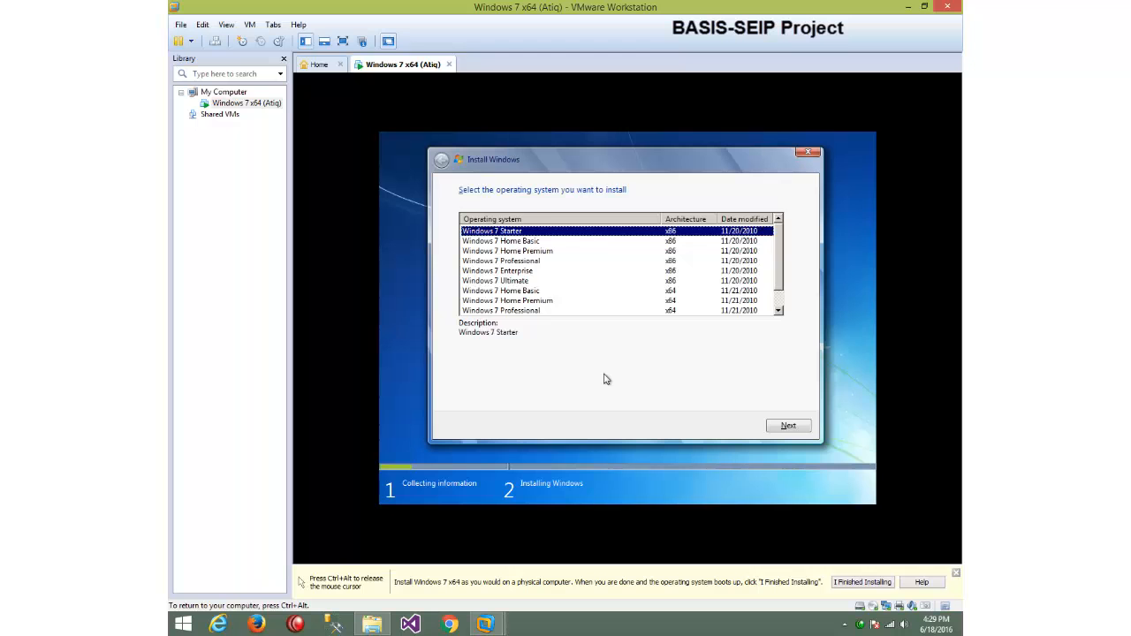
{"action": "key", "text": "Down"}
{"action": "key", "text": "Down"}
{"action": "key", "text": "Down"}
{"action": "key", "text": "Down"}
{"action": "key", "text": "Down"}
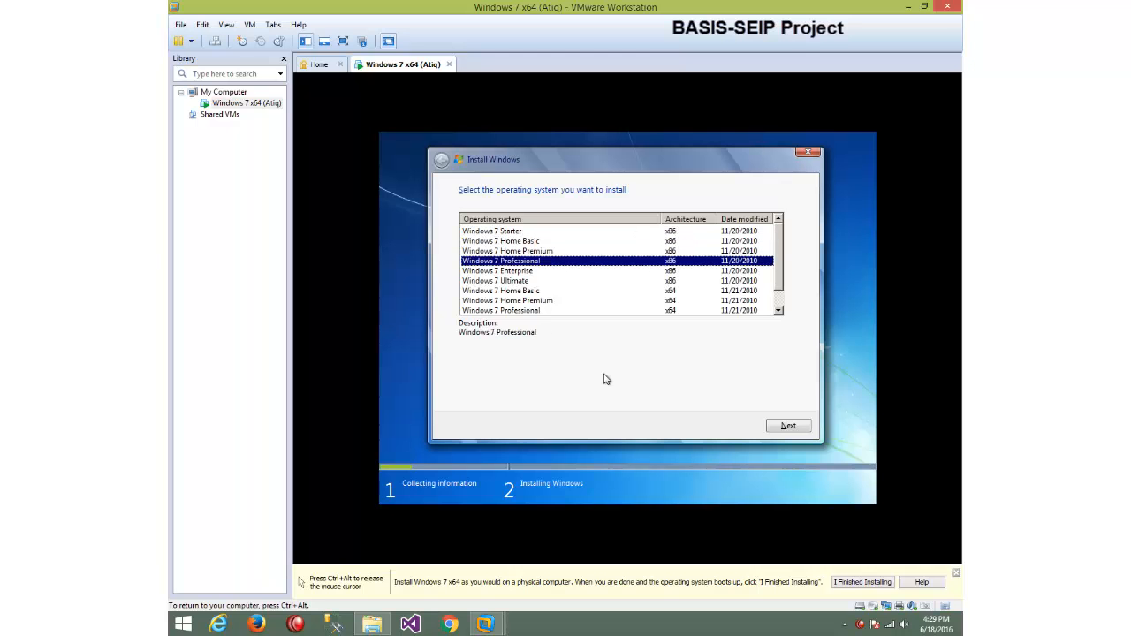
{"action": "key", "text": "Up"}
{"action": "key", "text": "Up"}
{"action": "key", "text": "Up"}
{"action": "key", "text": "Up"}
{"action": "key", "text": "Up"}
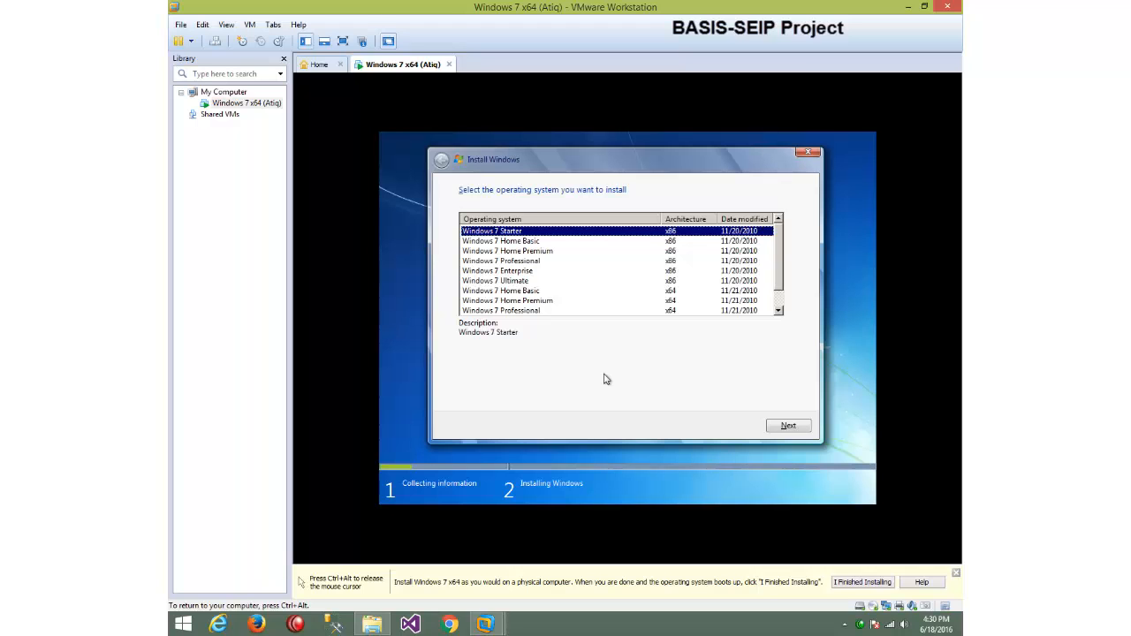
Choose Windows 7 Ultimate x64 as the operating system to install and continue.
{"action": "key", "text": "Down"}
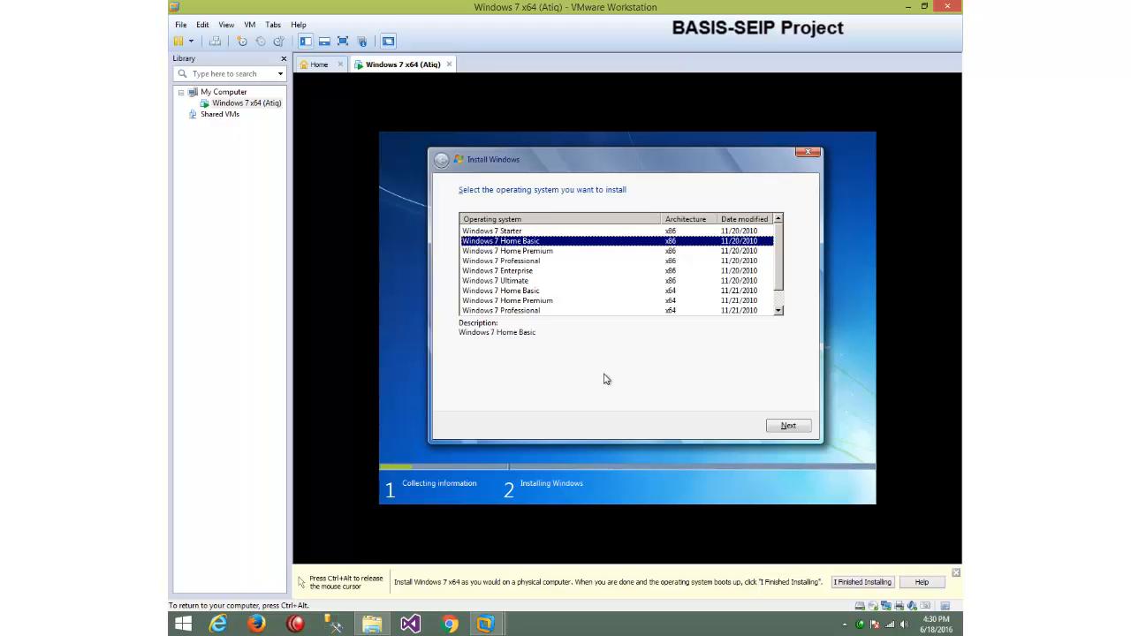
{"action": "key", "text": "Down"}
{"action": "key", "text": "Down"}
{"action": "key", "text": "Down"}
{"action": "key", "text": "Down"}
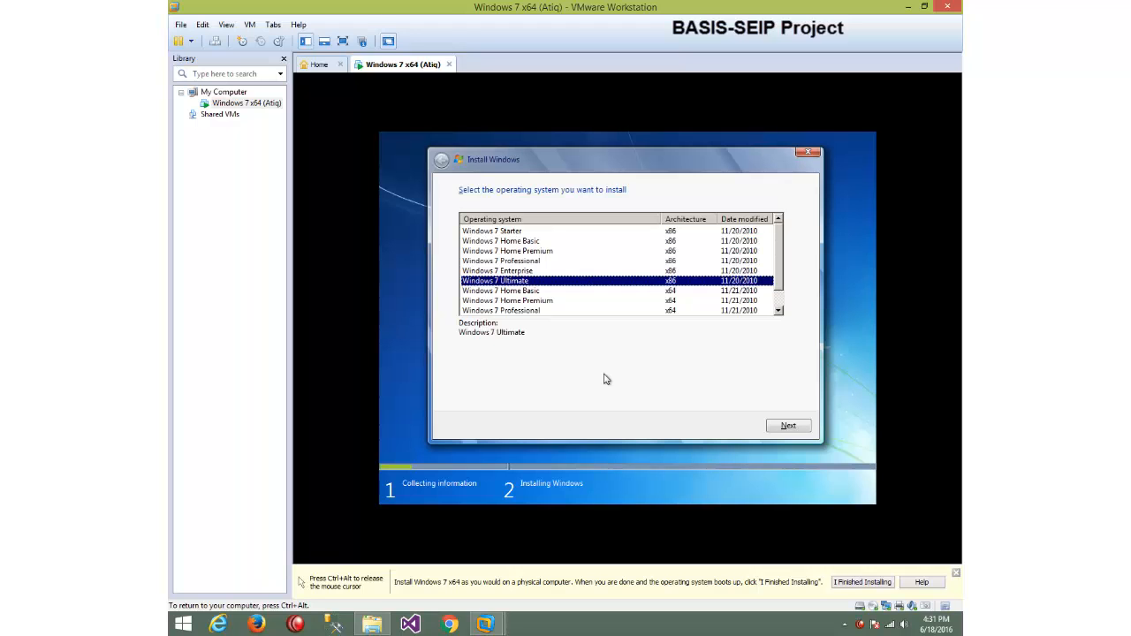
{"action": "key", "text": "Down"}
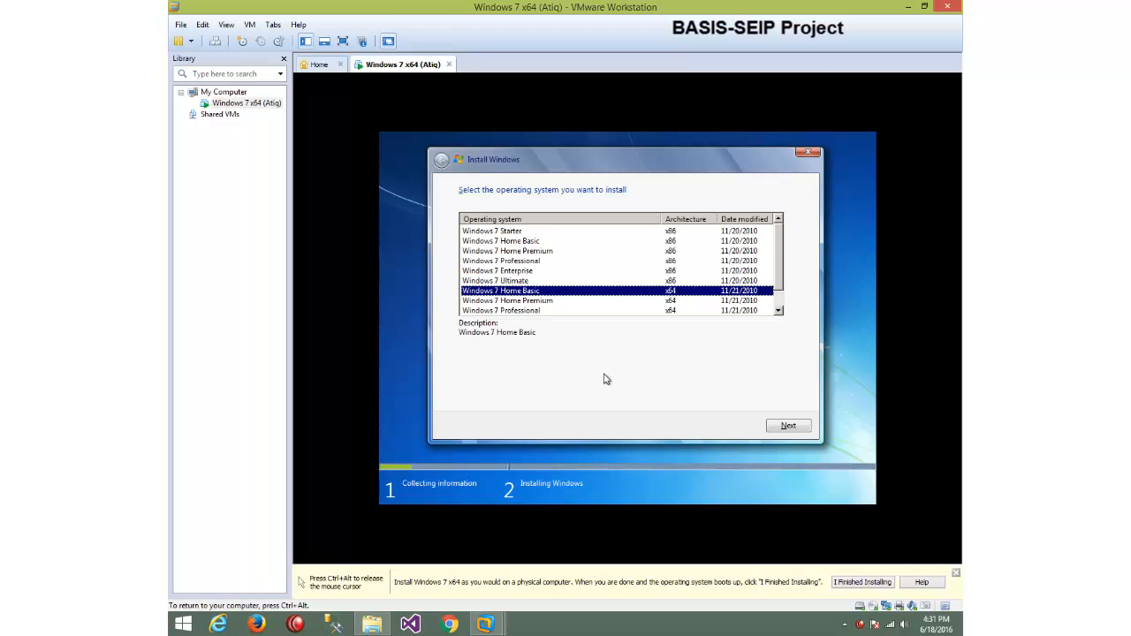
{"action": "key", "text": "Down"}
{"action": "key", "text": "Down"}
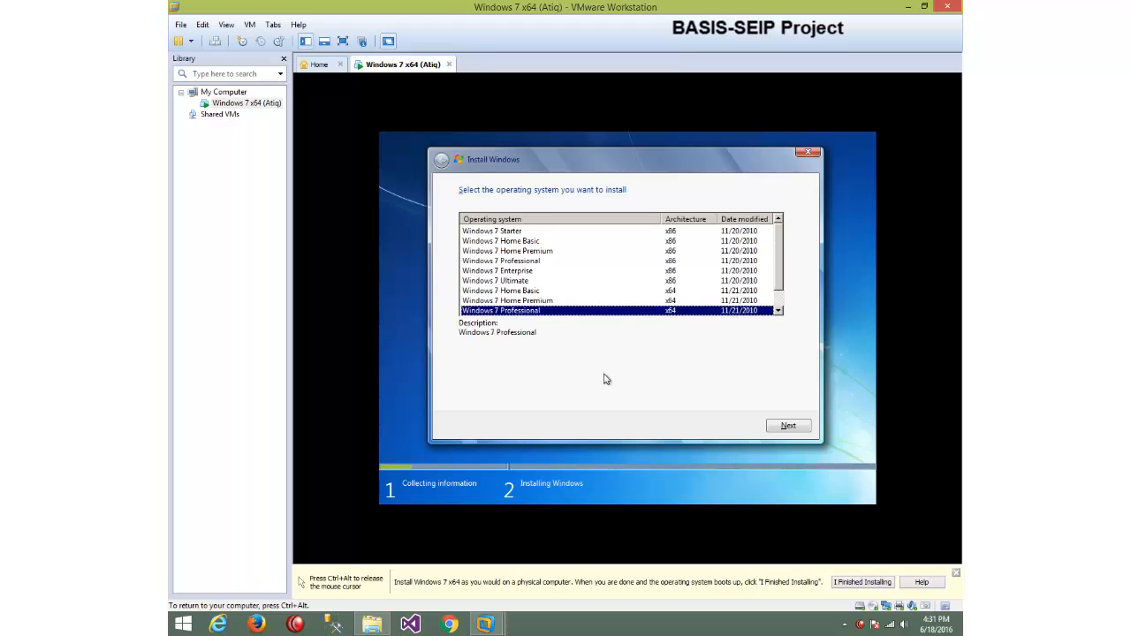
{"action": "key", "text": "Down"}
{"action": "key", "text": "Down"}
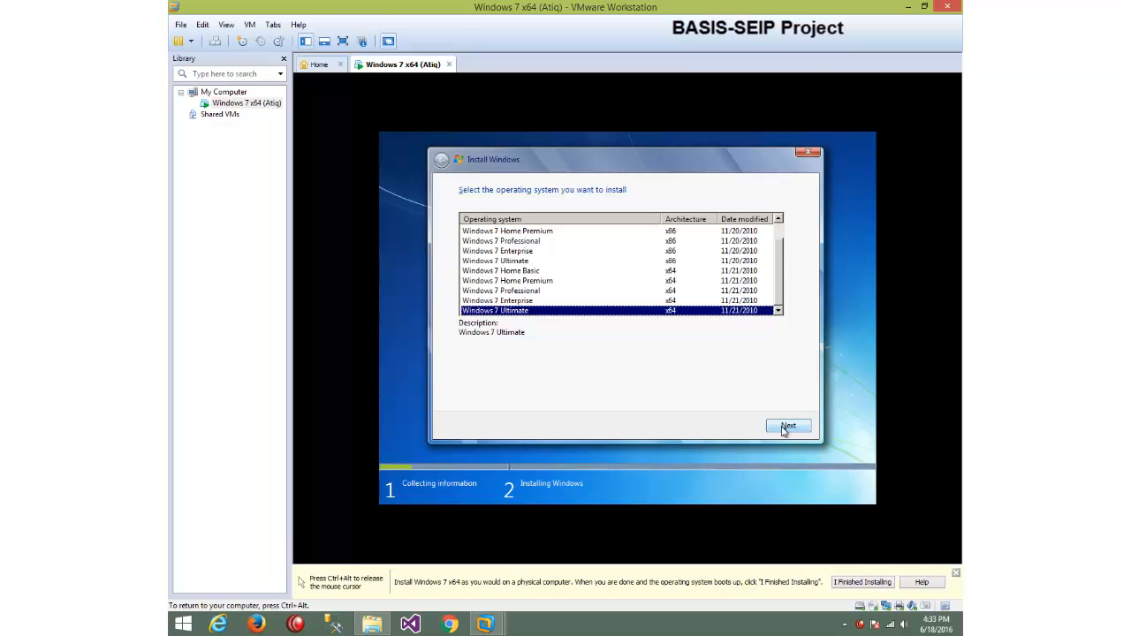
{"action": "left_click", "coordinate": [783, 427]}
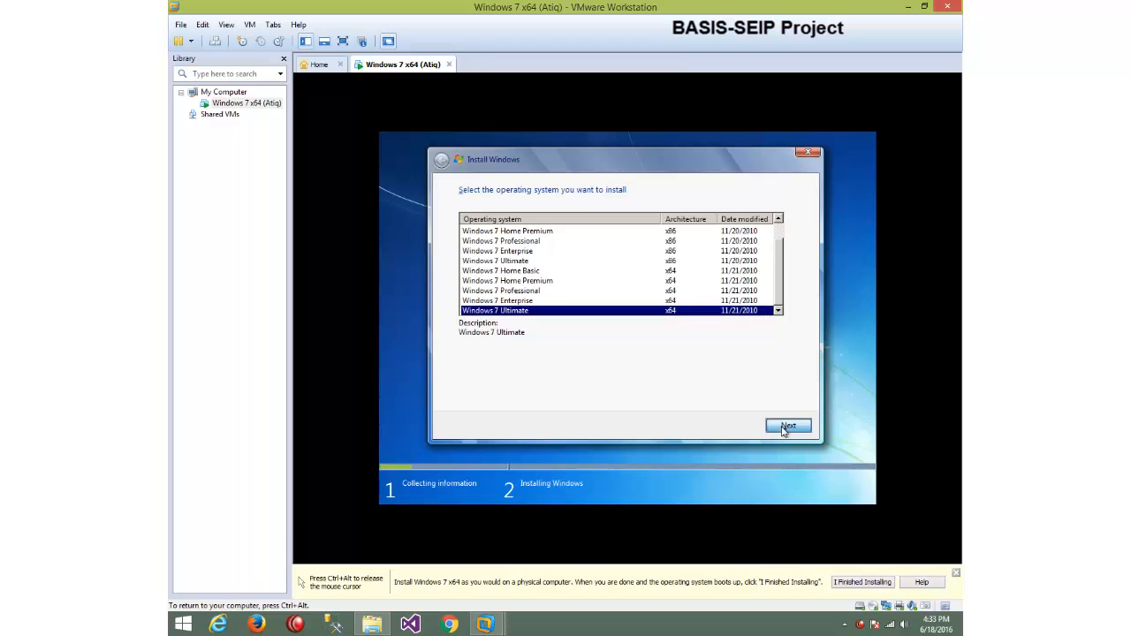
Accept the license terms and choose the Custom (advanced) installation type.
{"action": "key", "text": "space"}
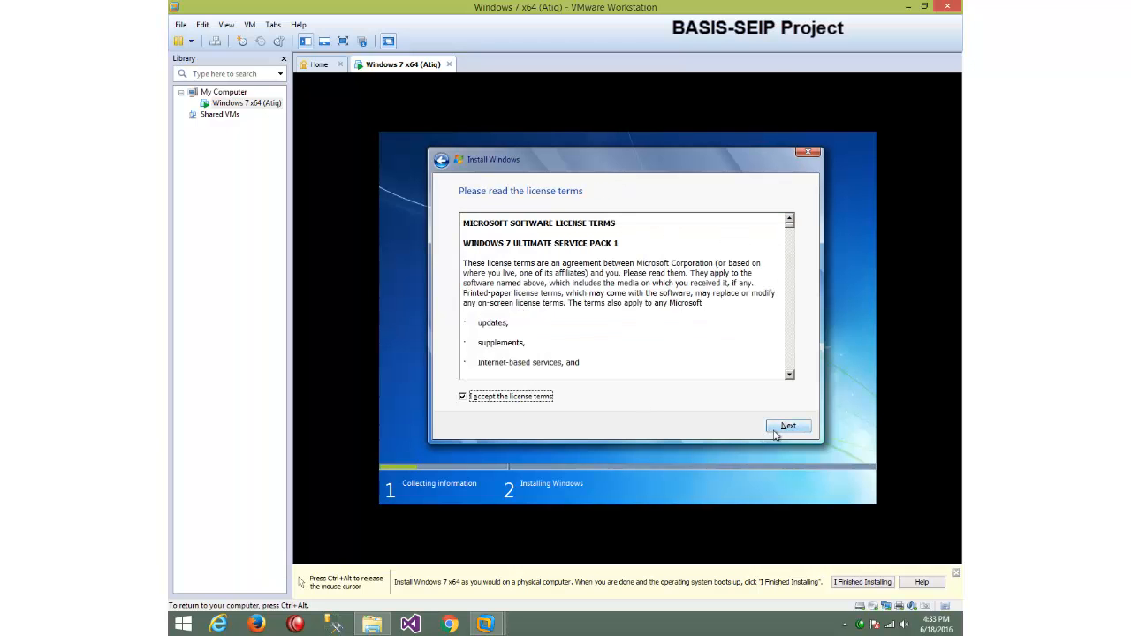
{"action": "left_click", "coordinate": [785, 427]}
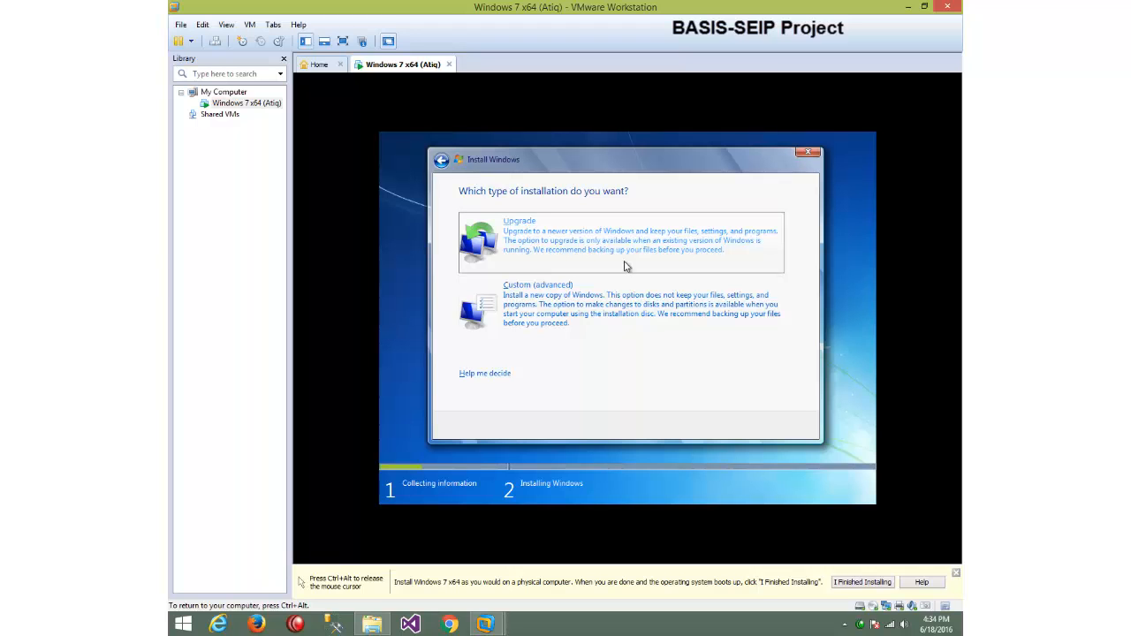
{"action": "left_click", "coordinate": [638, 317]}
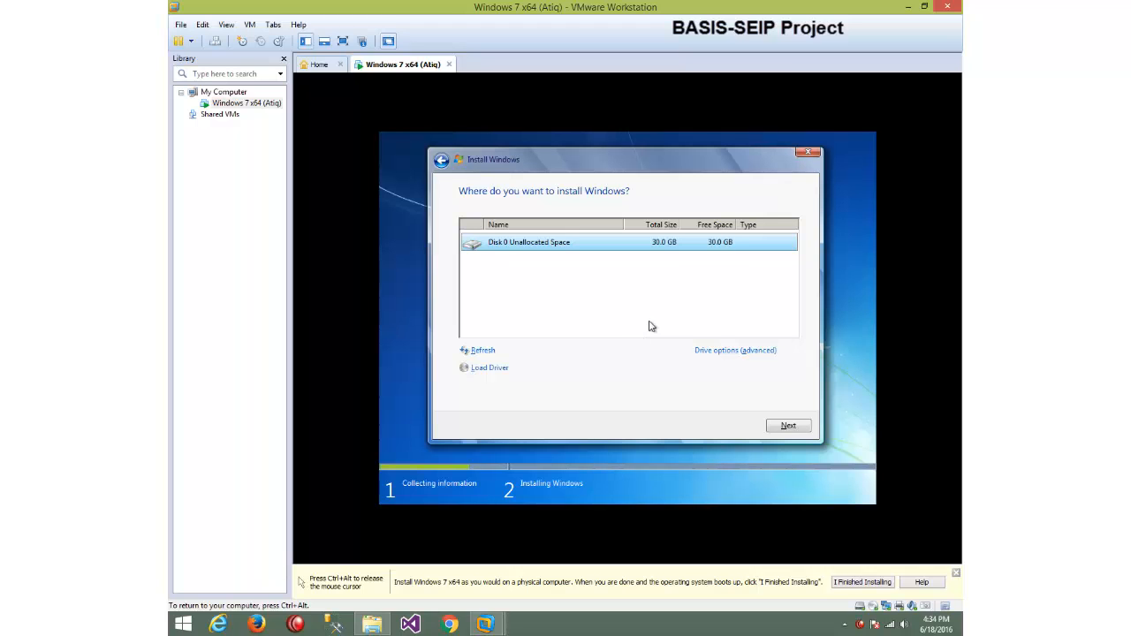
Create a 12500 MB partition on Disk 0 and allow additional partitions for system files.
{"action": "left_click", "coordinate": [706, 353]}
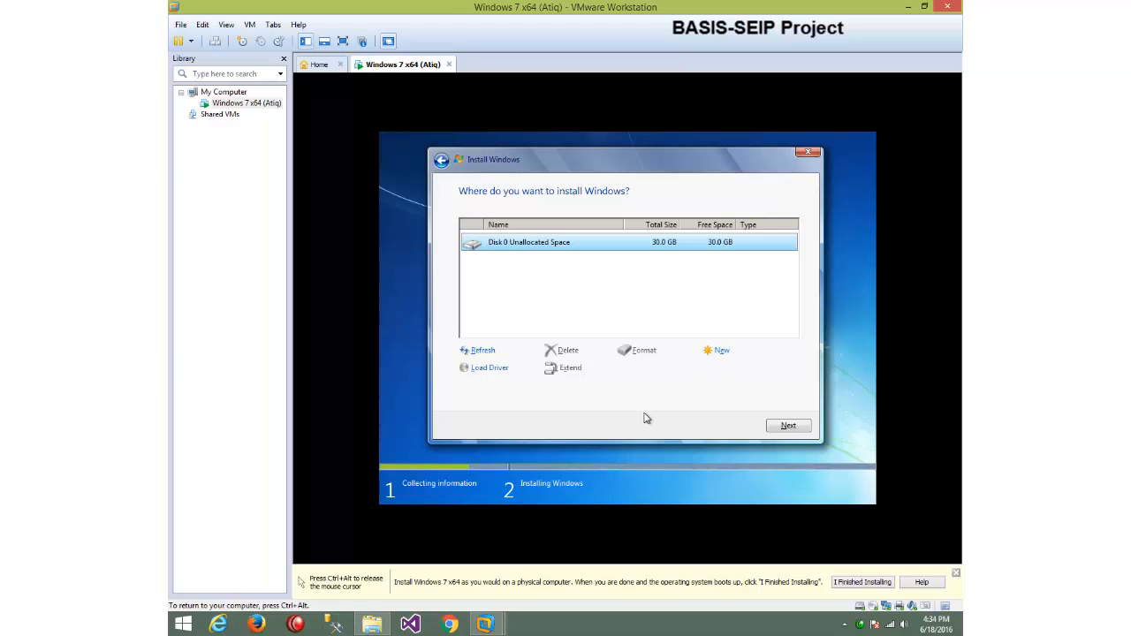
{"action": "left_click", "coordinate": [722, 352]}
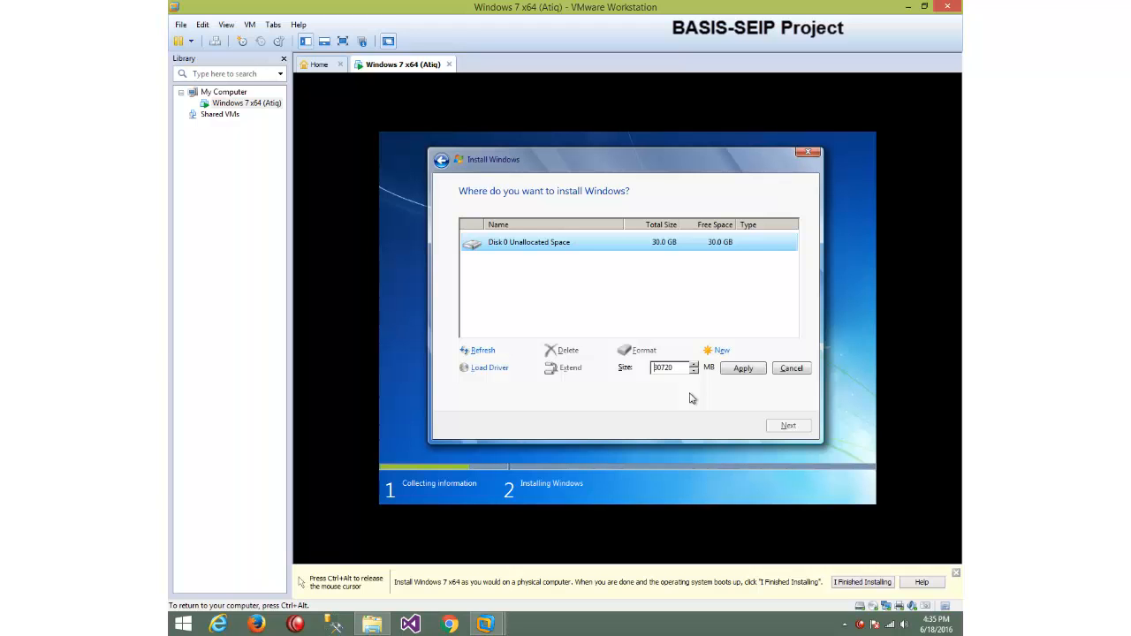
{"action": "key", "text": "ctrl+alt"}
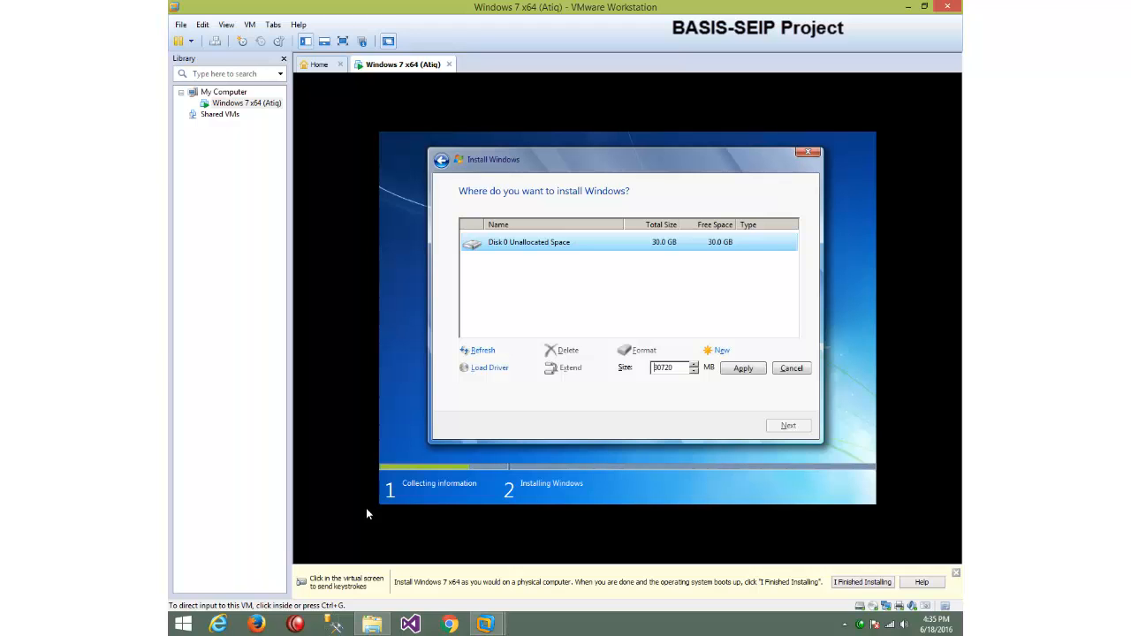
{"action": "left_click", "coordinate": [491, 516]}
{"action": "left_click_drag", "start_coordinate": [676, 371], "coordinate": [642, 368]}
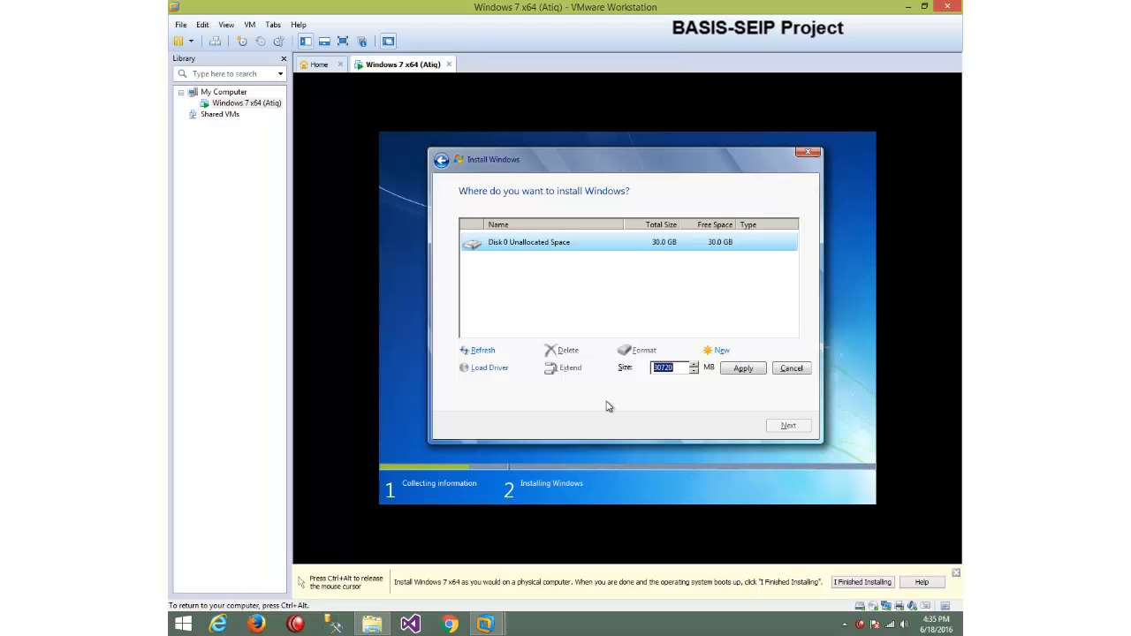
{"action": "key", "text": "End"}
{"action": "key", "text": "BackSpace"}
{"action": "key", "text": "BackSpace"}
{"action": "key", "text": "BackSpace"}
{"action": "type", "text": "12"}
{"action": "type", "text": "500"}
{"action": "left_click", "coordinate": [739, 371]}
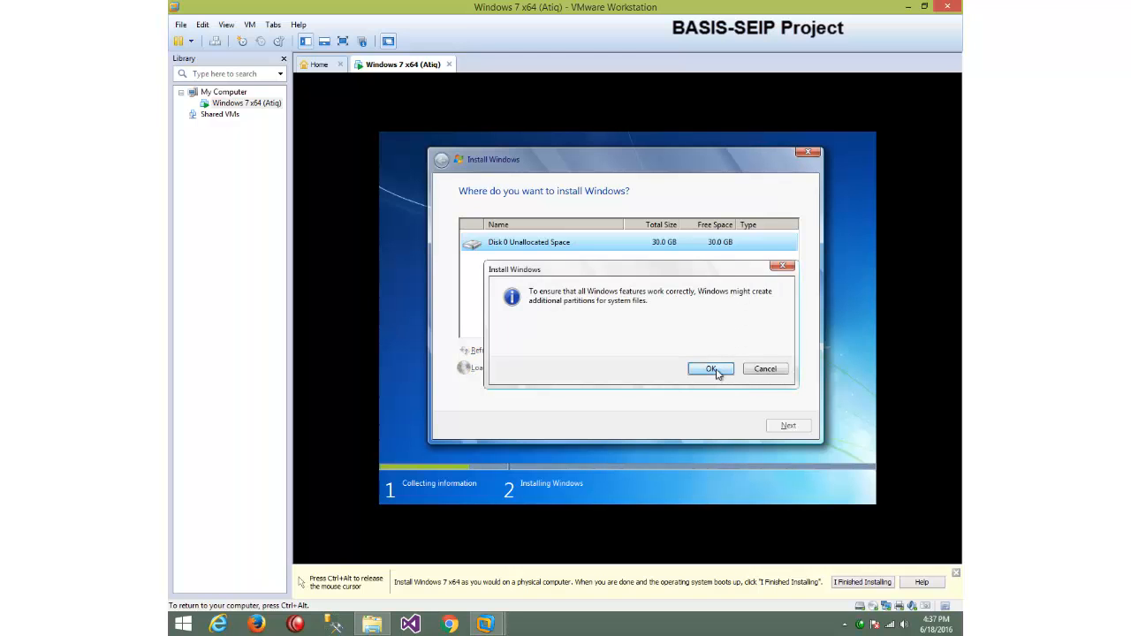
{"action": "left_click", "coordinate": [709, 370]}
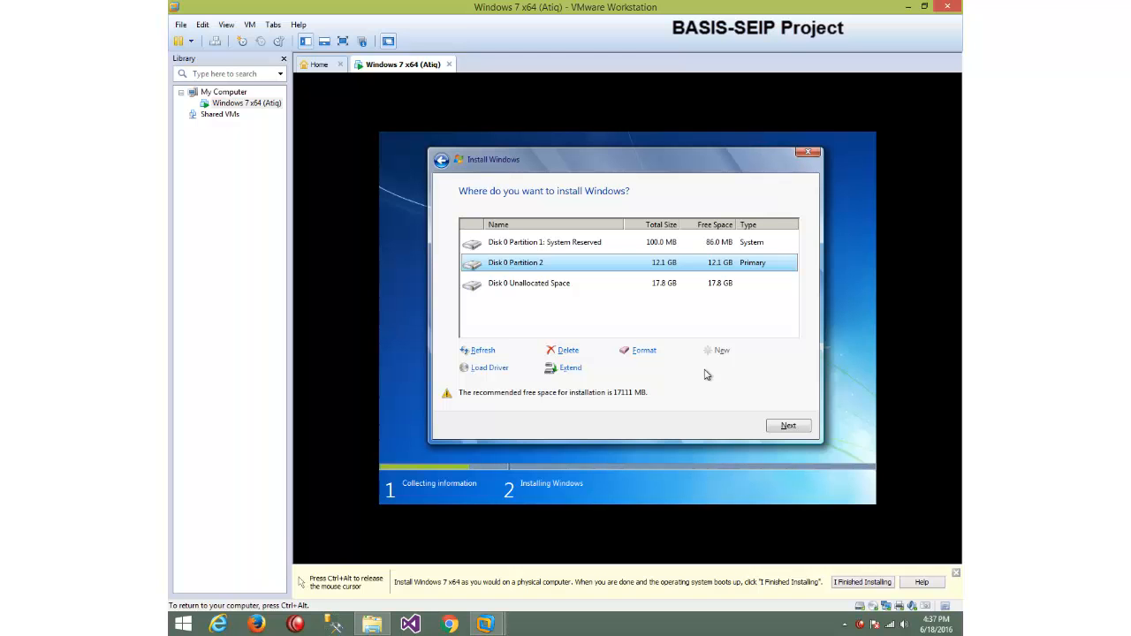
{"action": "left_click", "coordinate": [677, 247]}
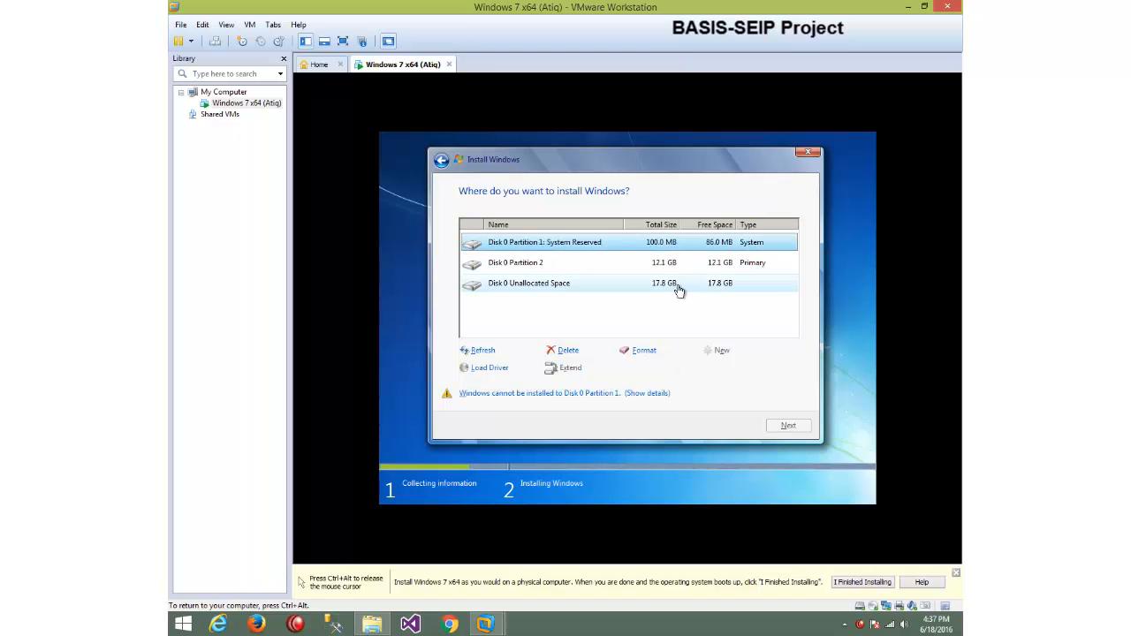
{"action": "left_click", "coordinate": [676, 287]}
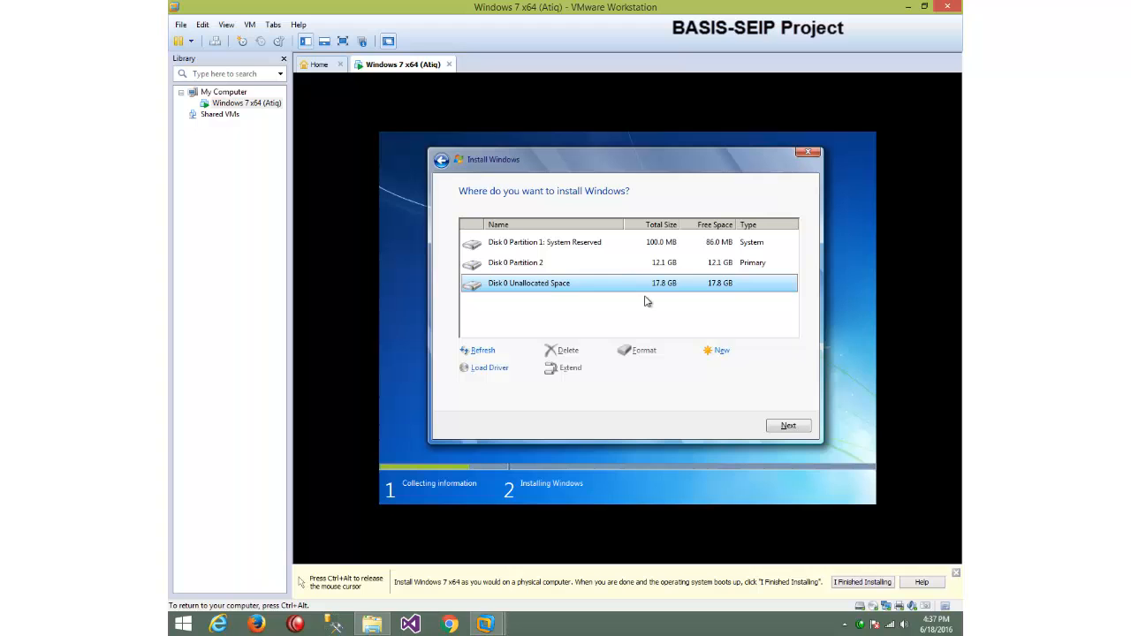
{"action": "left_click", "coordinate": [720, 350]}
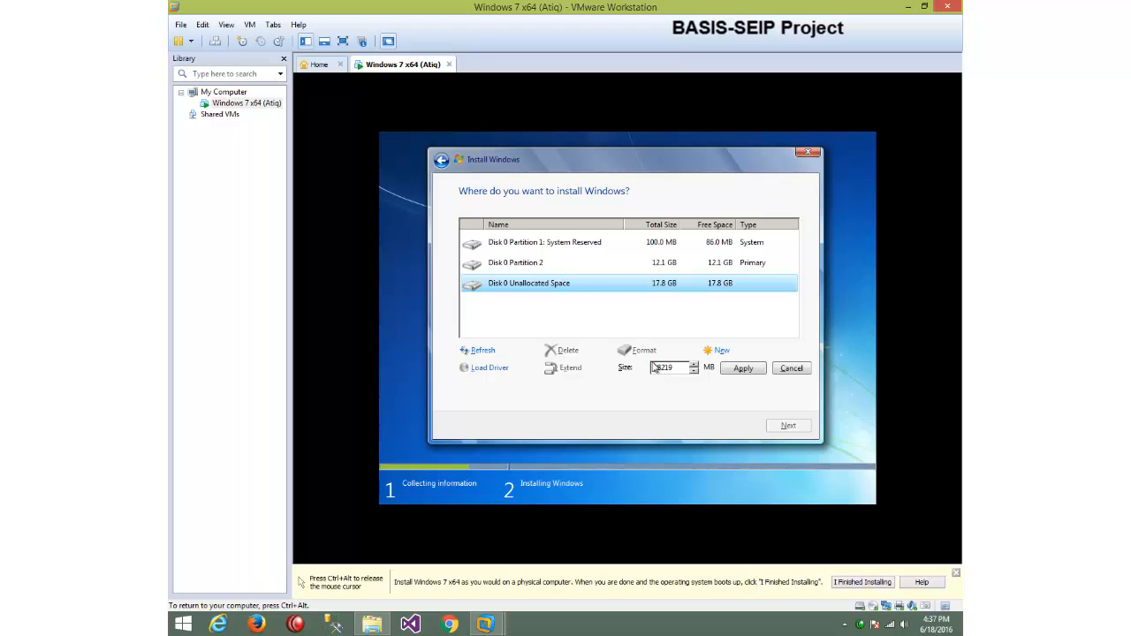
{"action": "left_click_drag", "start_coordinate": [664, 374], "coordinate": [646, 372]}
{"action": "left_click", "coordinate": [734, 369]}
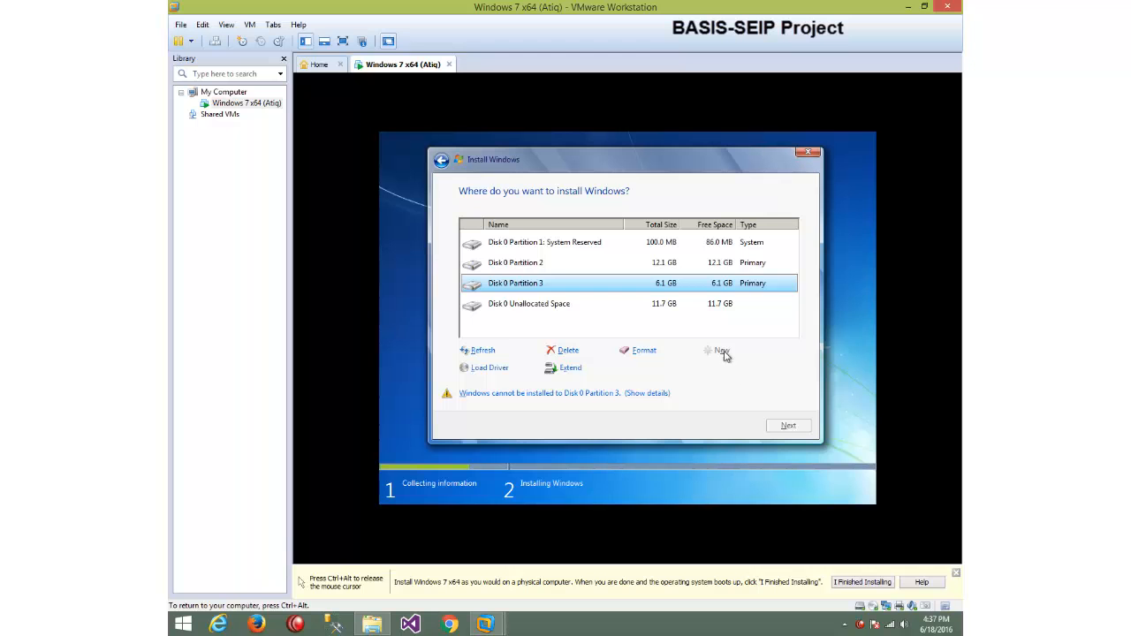
{"action": "left_click", "coordinate": [712, 306]}
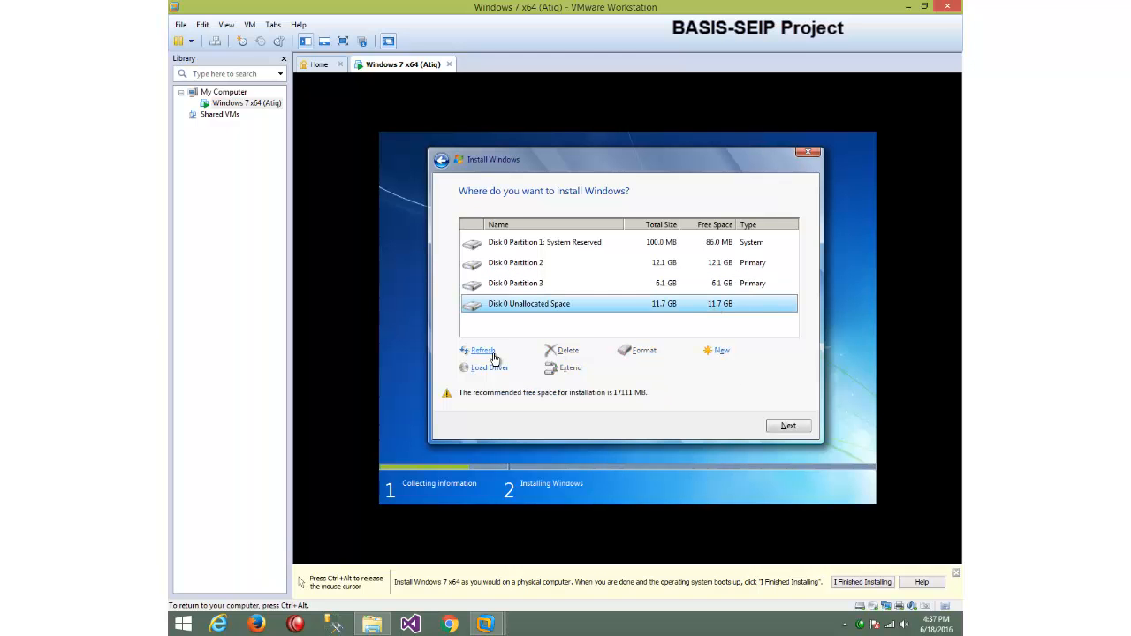
{"action": "left_click", "coordinate": [714, 285]}
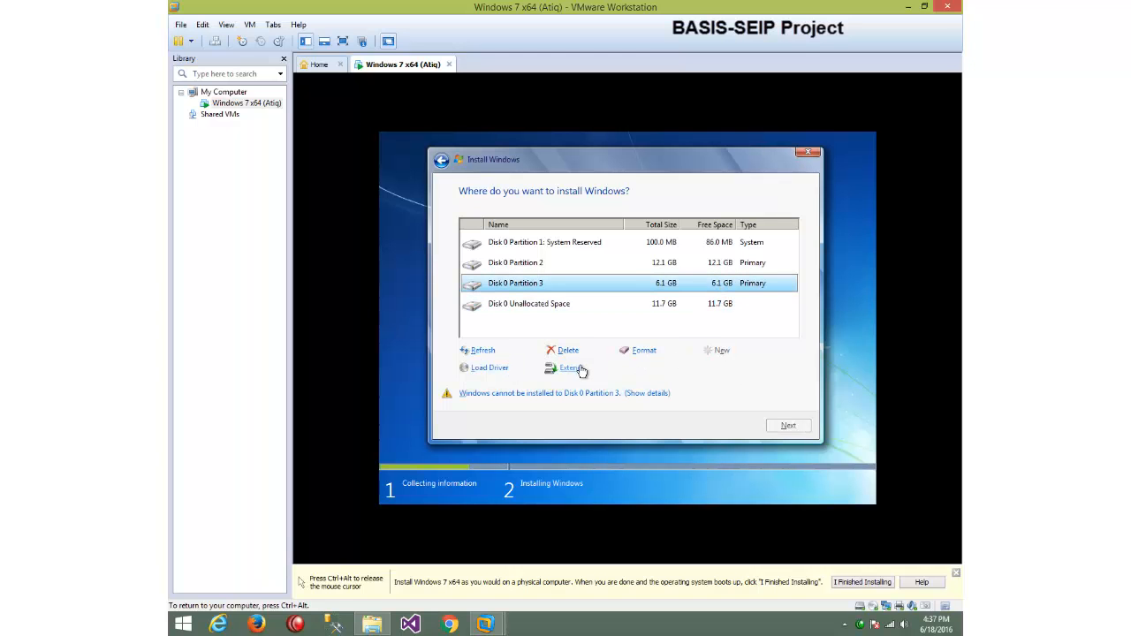
{"action": "left_click", "coordinate": [567, 351]}
{"action": "left_click", "coordinate": [698, 371]}
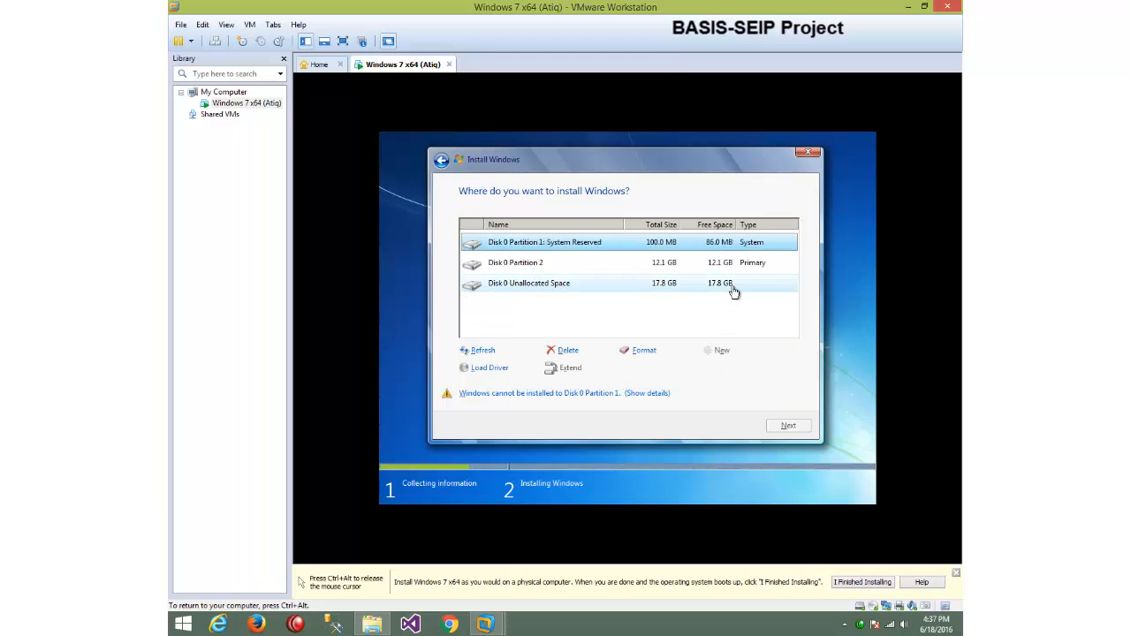
Create a 9.0 GB partition from the Disk 0 unallocated space.
{"action": "left_click", "coordinate": [728, 288]}
{"action": "left_click", "coordinate": [718, 352]}
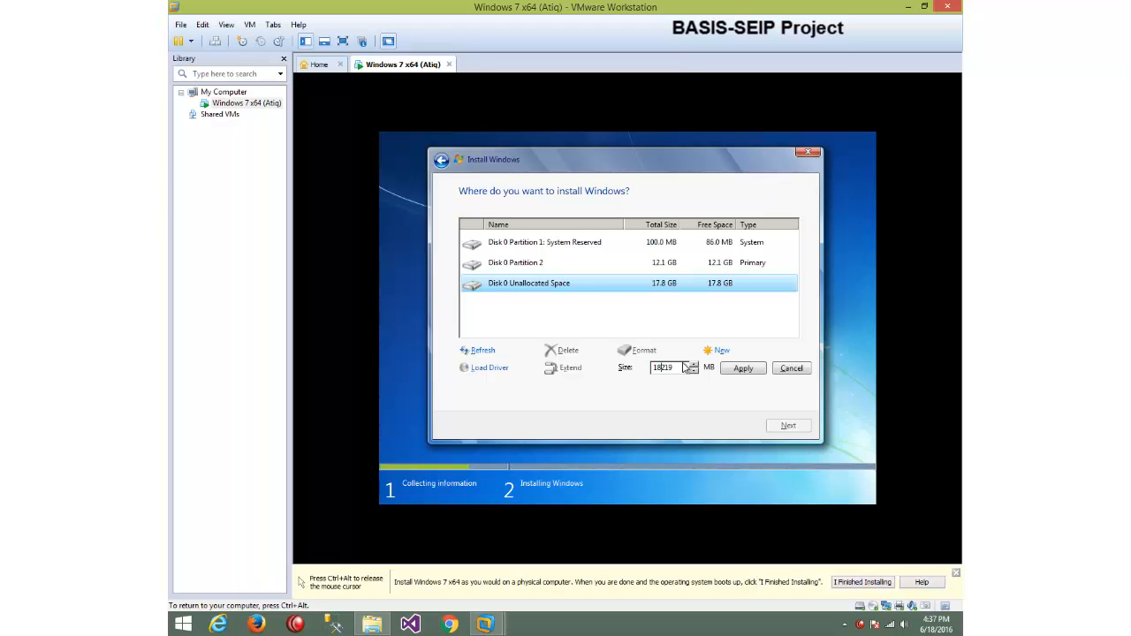
{"action": "key", "text": "Delete"}
{"action": "key", "text": "Delete"}
{"action": "type", "text": "9"}
{"action": "left_click", "coordinate": [739, 371]}
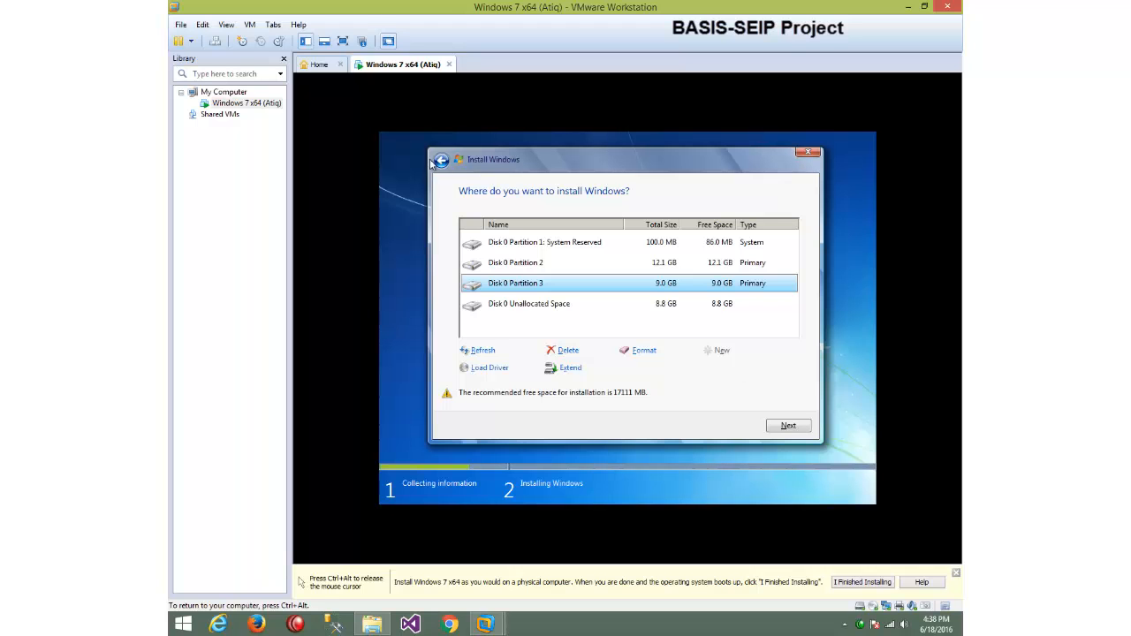
Create a 4000 MB partition from the remaining Disk 0 unallocated space.
{"action": "left_click", "coordinate": [714, 306]}
{"action": "left_click", "coordinate": [718, 348]}
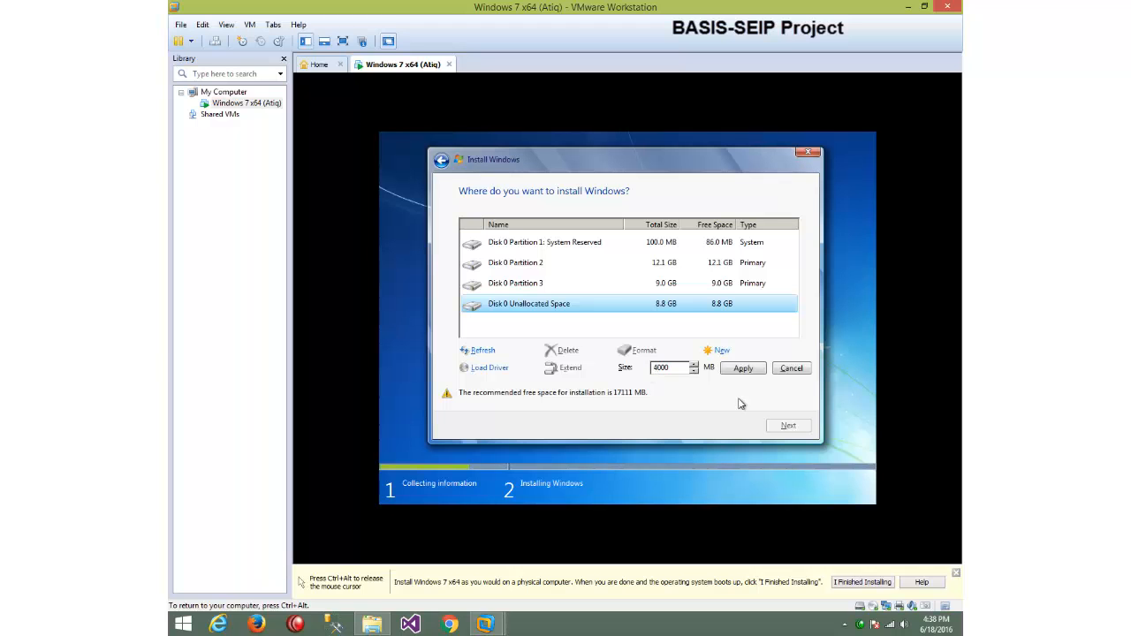
{"action": "left_click", "coordinate": [753, 370]}
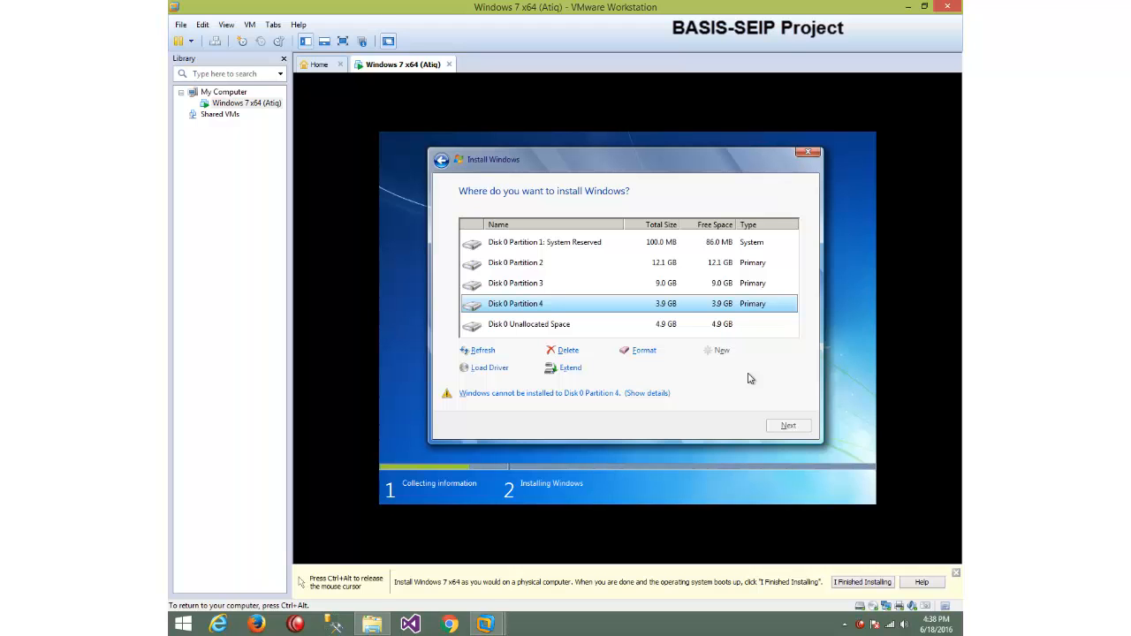
{"action": "left_click", "coordinate": [707, 324]}
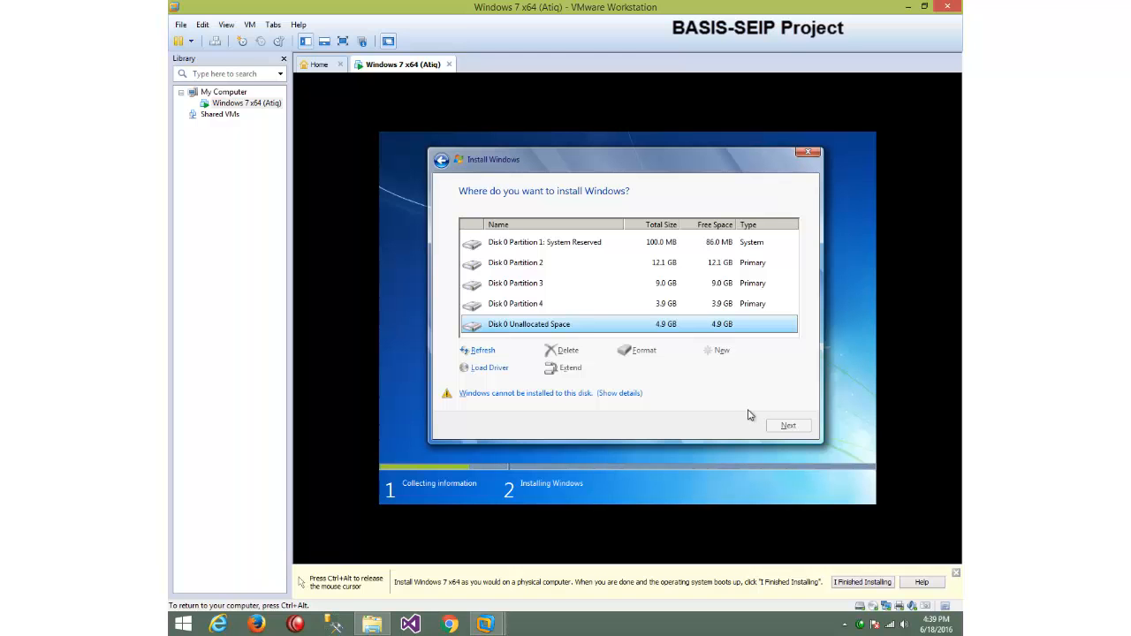
{"action": "left_click", "coordinate": [678, 263]}
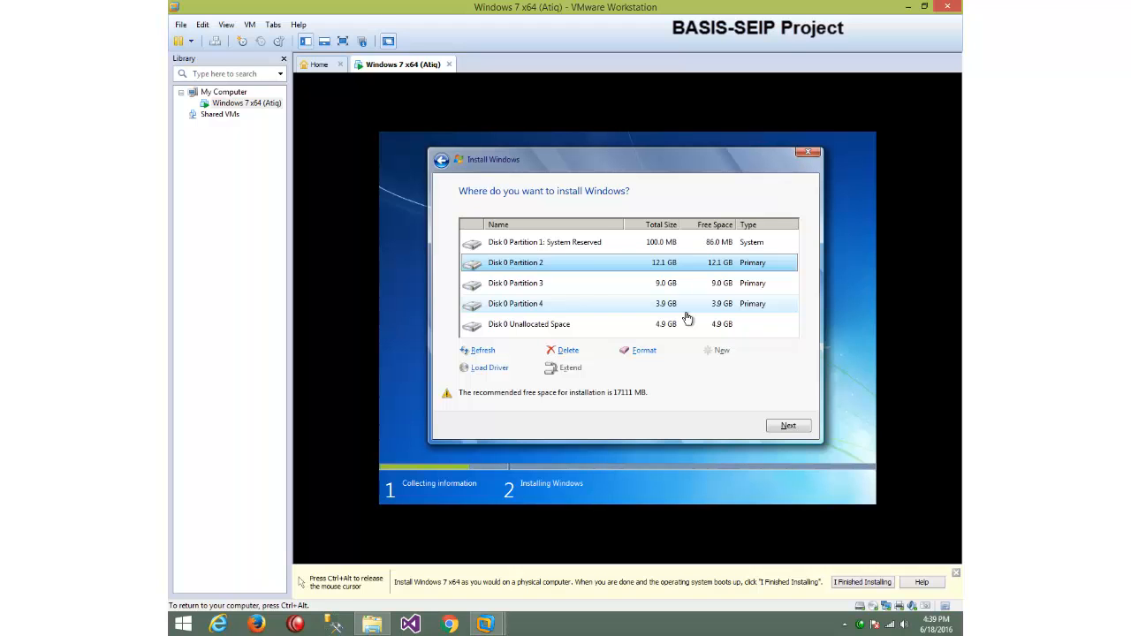
{"action": "left_click", "coordinate": [608, 243]}
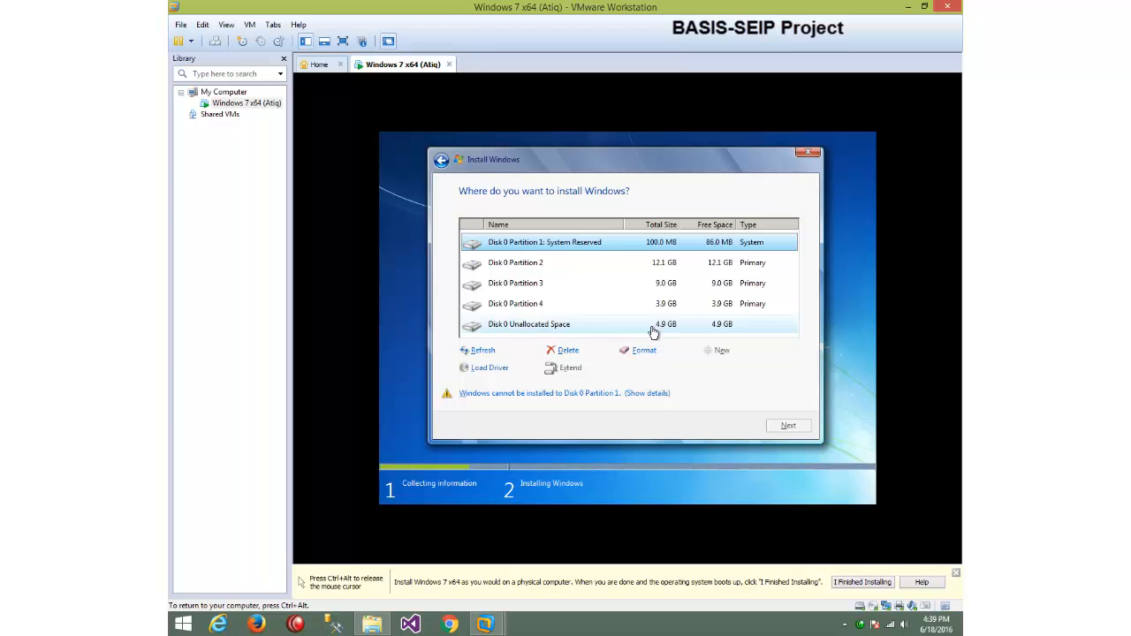
{"action": "left_click", "coordinate": [716, 325]}
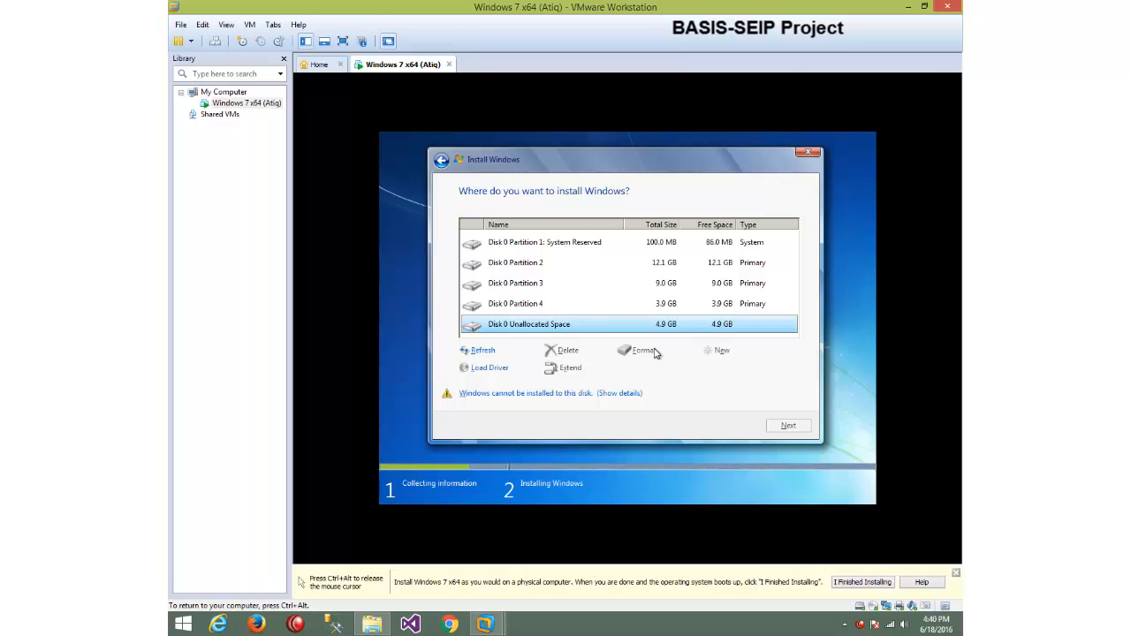
Delete Disk 0 Partition 4 and Disk 0 Partition 3, accepting the data loss for each.
{"action": "left_click", "coordinate": [634, 306]}
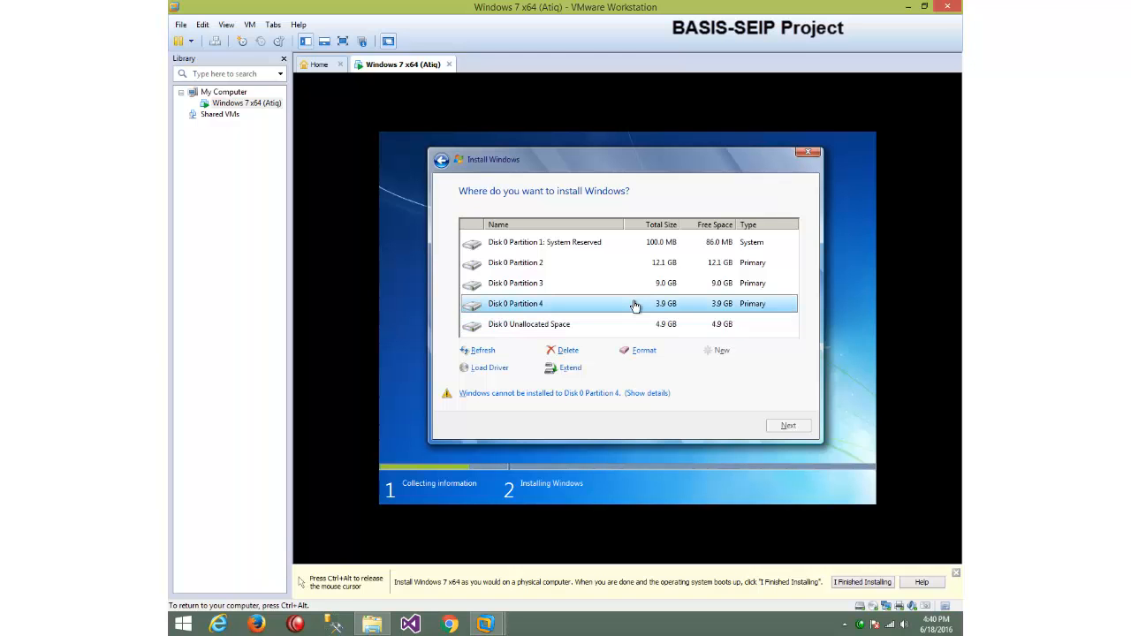
{"action": "left_click", "coordinate": [572, 352]}
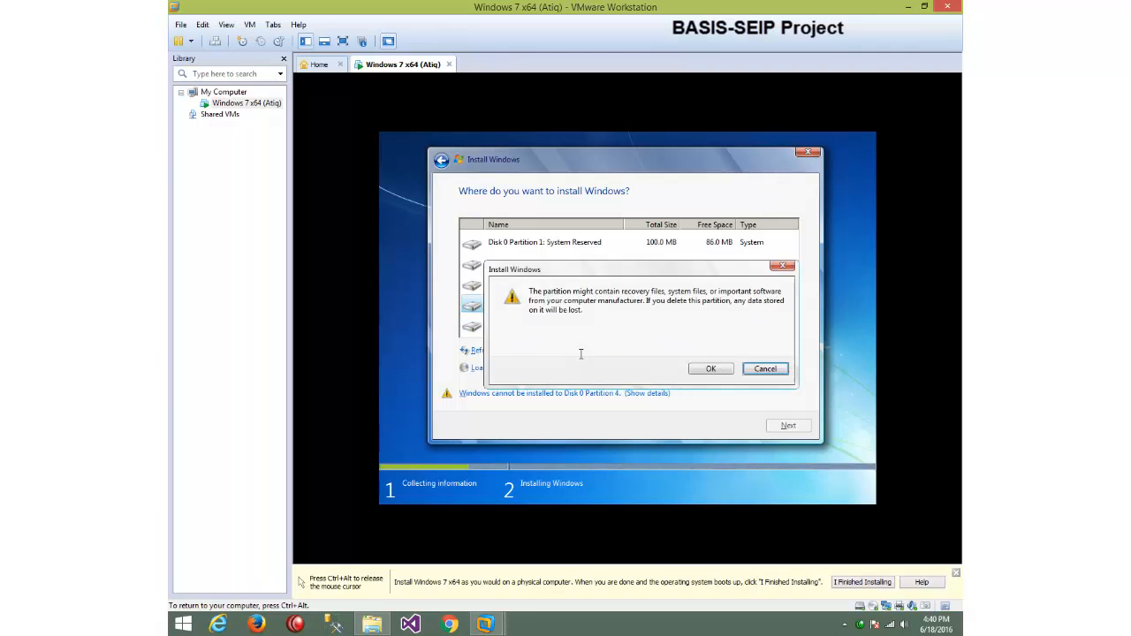
{"action": "left_click", "coordinate": [711, 369]}
{"action": "left_click", "coordinate": [689, 284]}
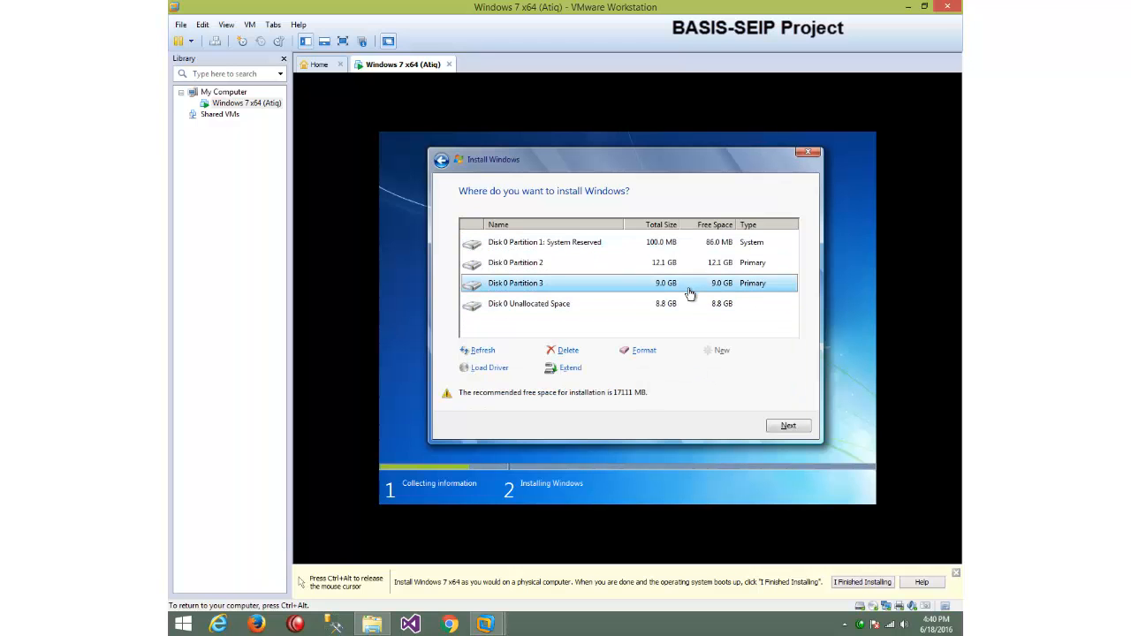
{"action": "left_click", "coordinate": [570, 350]}
{"action": "left_click", "coordinate": [704, 371]}
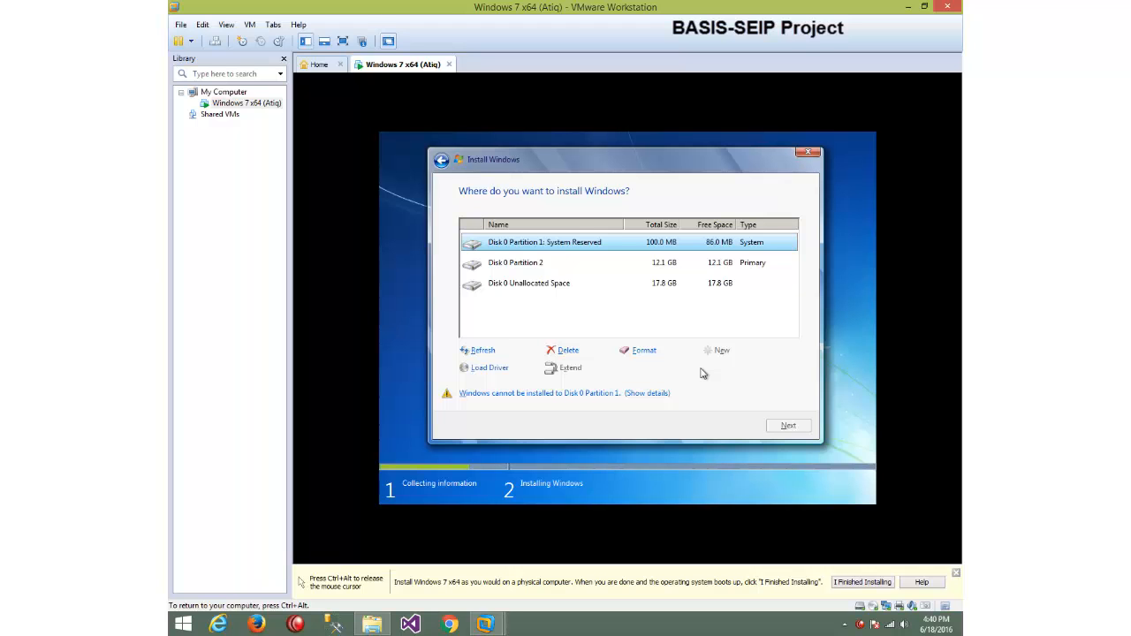
Choose Disk 0 Partition 2 as the install location and start the Windows installation.
{"action": "left_click", "coordinate": [652, 265]}
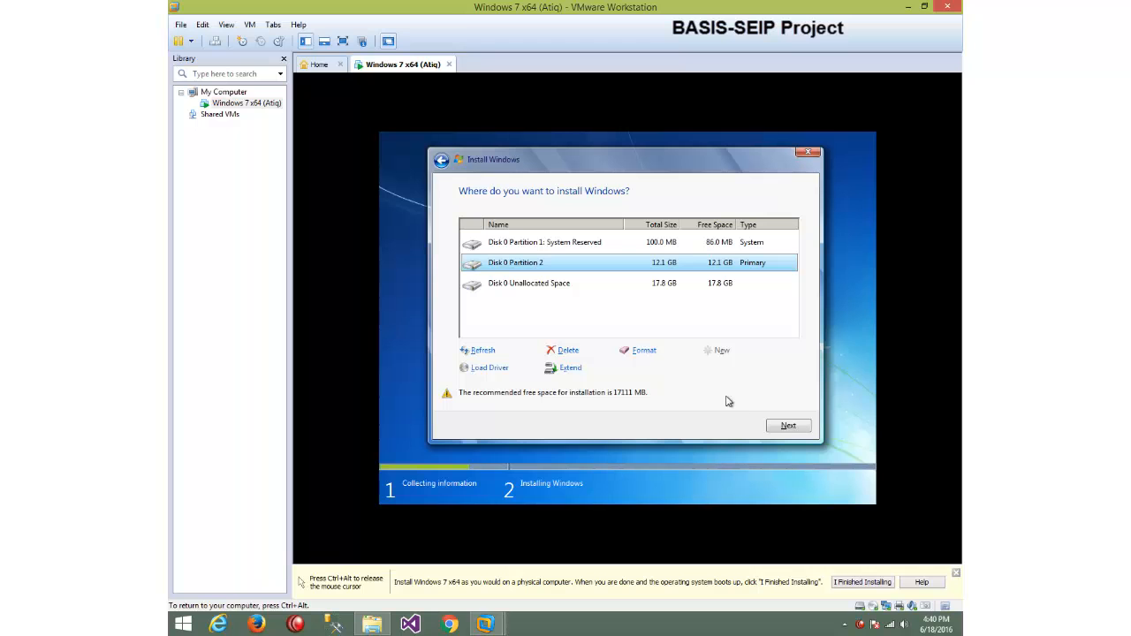
{"action": "left_click", "coordinate": [784, 428]}
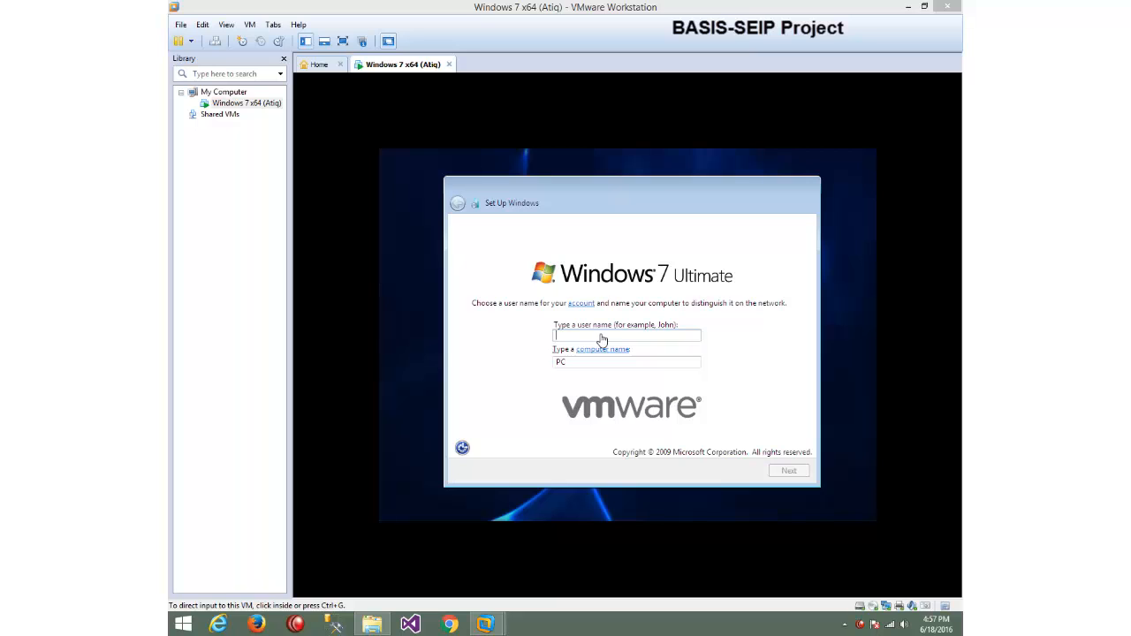
Set up the account User without a password and choose Ask me later for the Windows protection settings.
{"action": "left_click", "coordinate": [619, 339]}
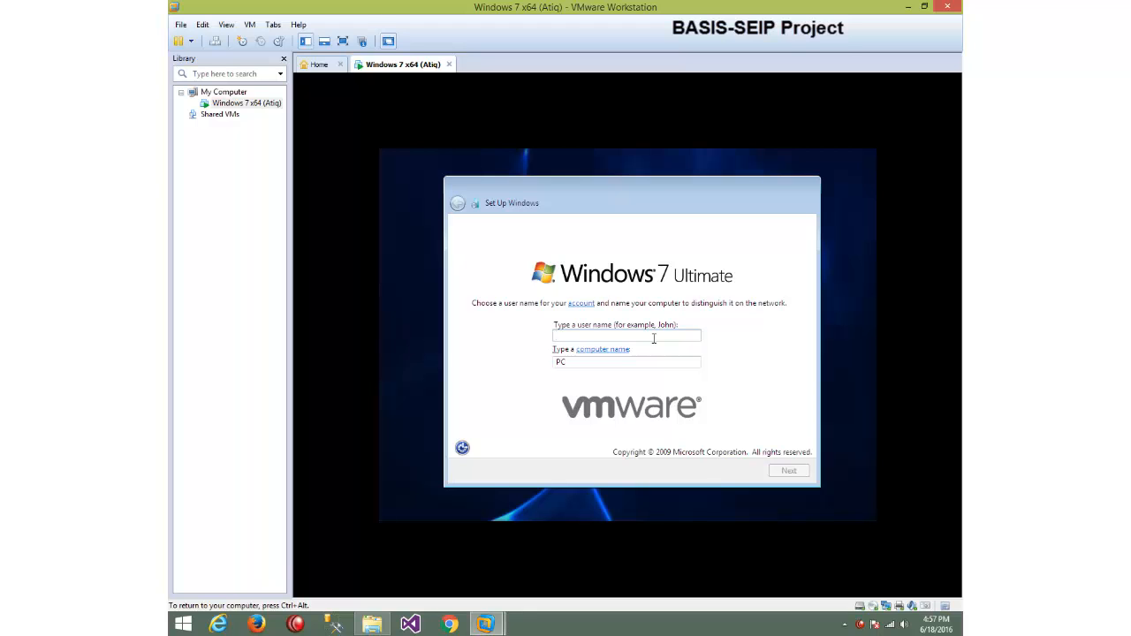
{"action": "type", "text": "User"}
{"action": "left_click", "coordinate": [787, 472]}
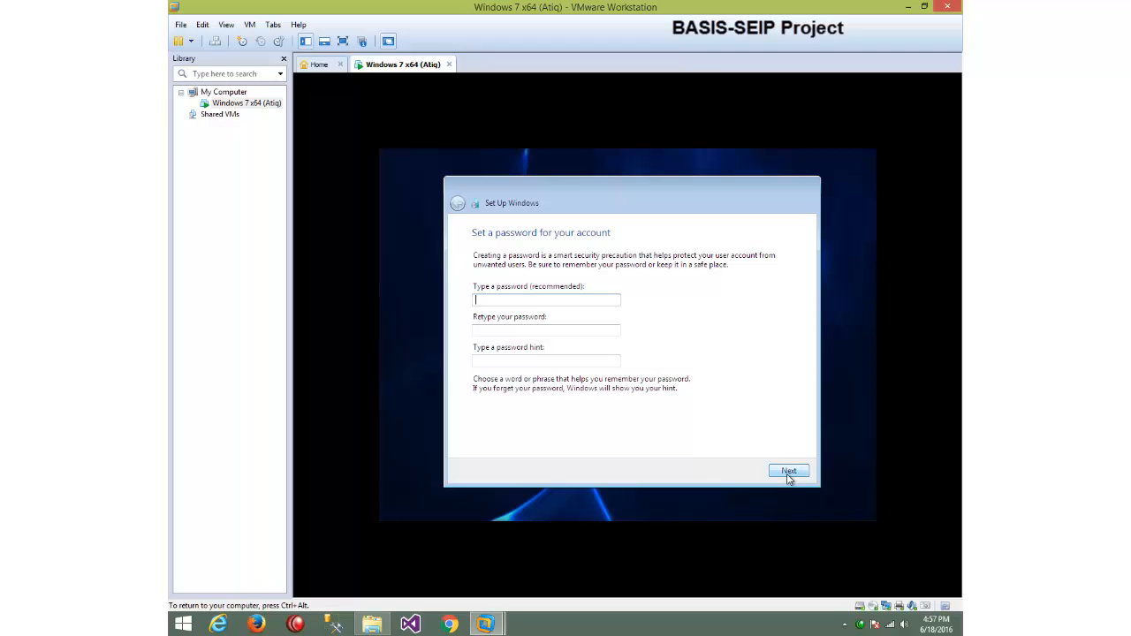
{"action": "left_click", "coordinate": [788, 473]}
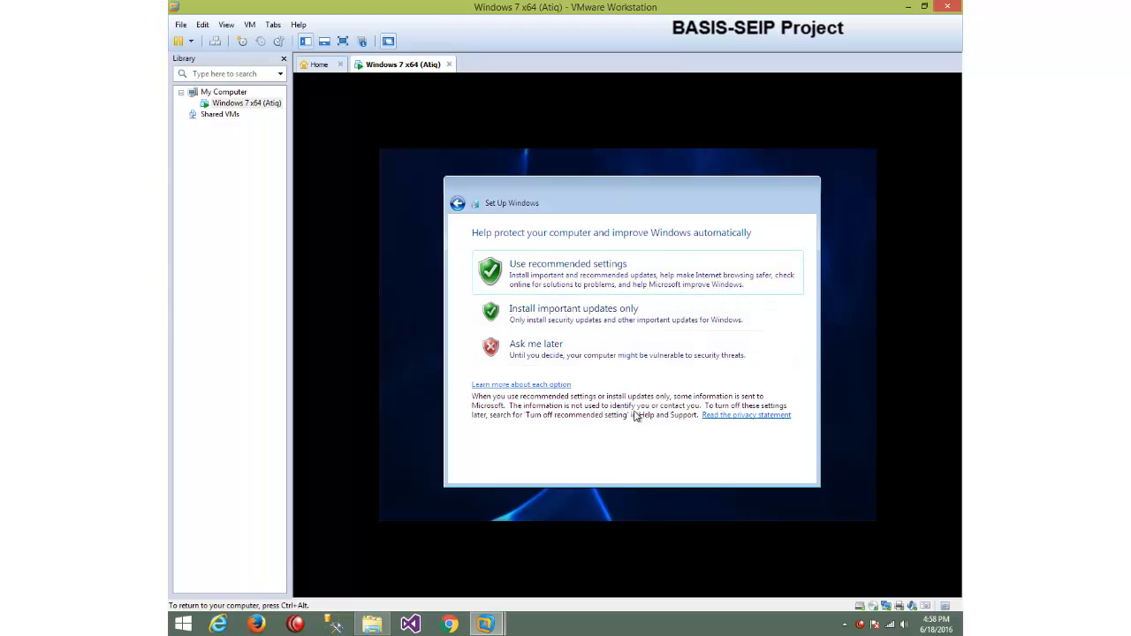
{"action": "left_click", "coordinate": [629, 354]}
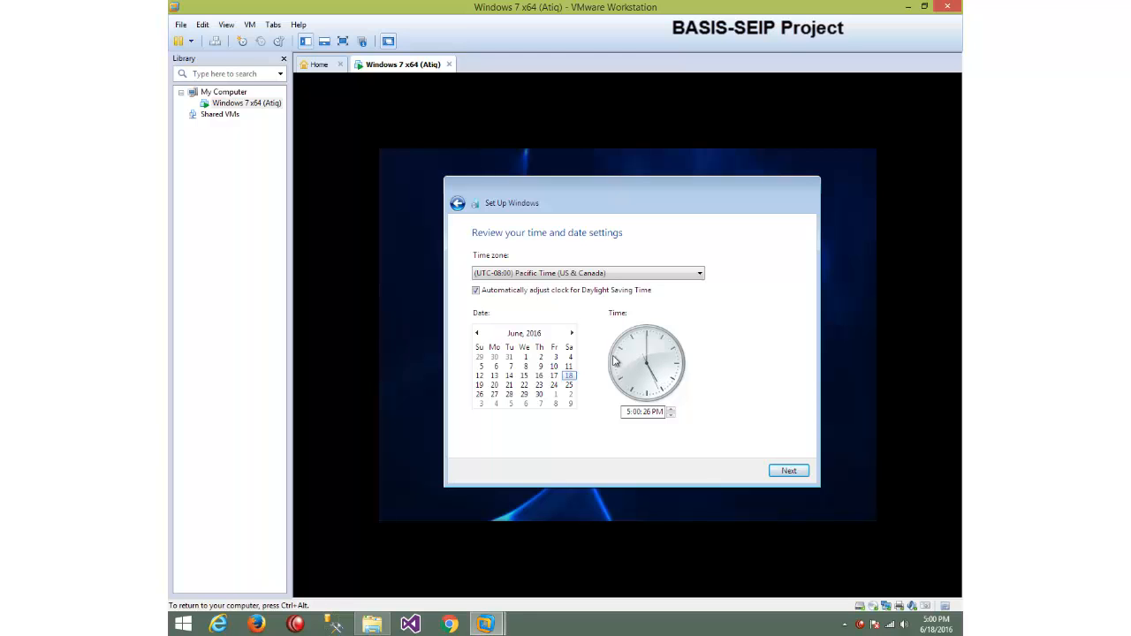
Set the time zone to (UTC+06:00) Dhaka and accept the date and time settings.
{"action": "left_click", "coordinate": [671, 276]}
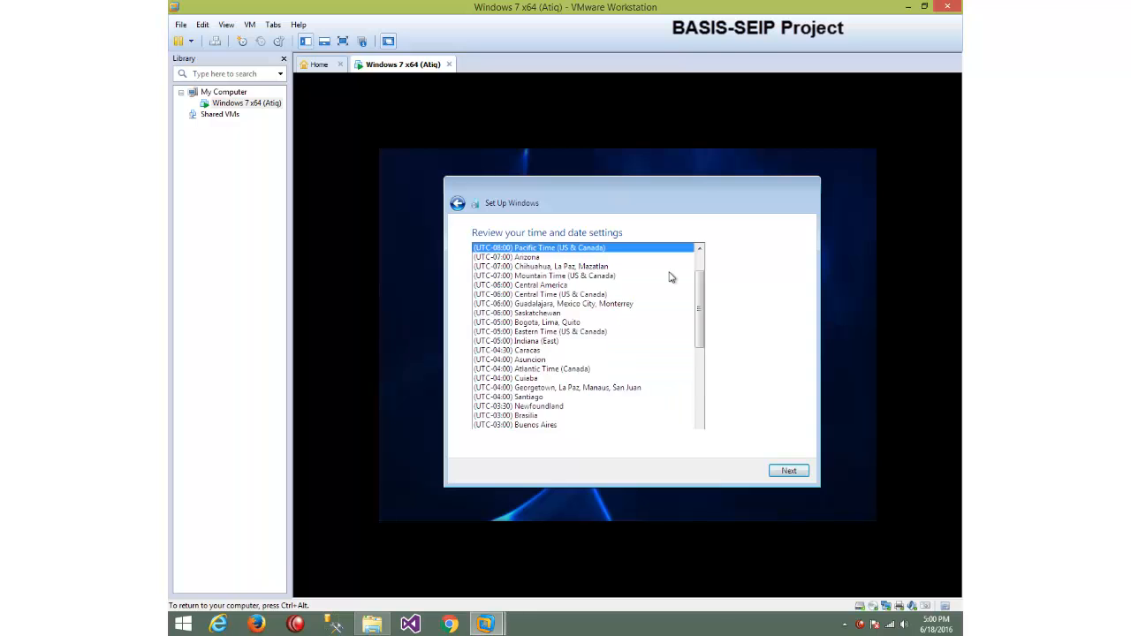
{"action": "left_click_drag", "start_coordinate": [701, 250], "coordinate": [673, 403]}
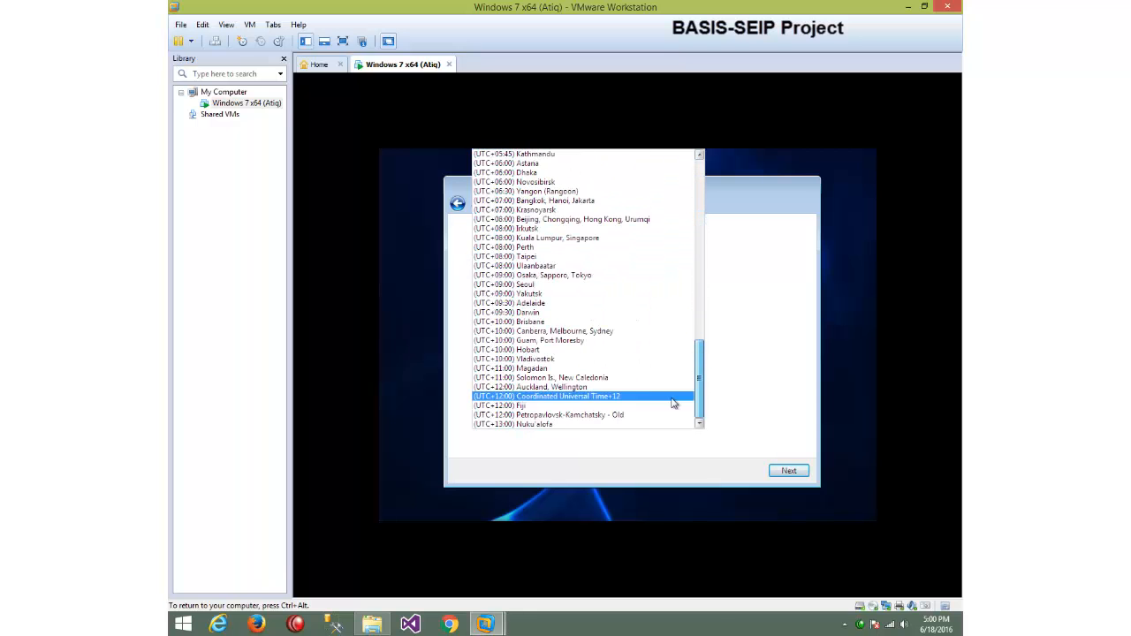
{"action": "scroll", "coordinate": [591, 353], "scroll_direction": "up", "scroll_amount": 1}
{"action": "scroll", "coordinate": [590, 354], "scroll_direction": "up", "scroll_amount": 3}
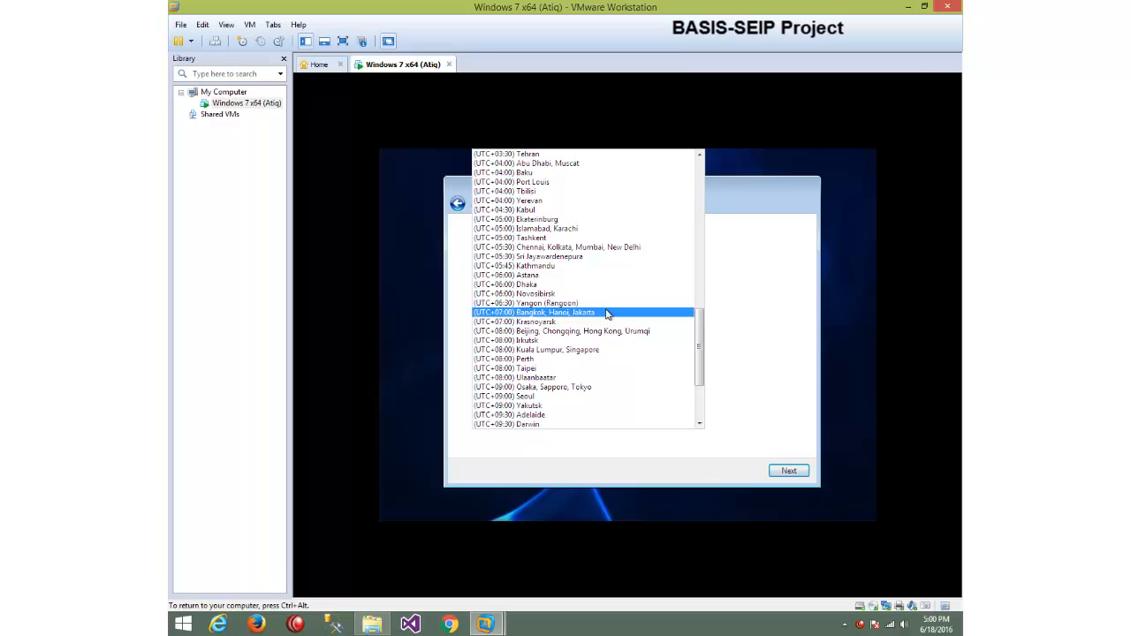
{"action": "left_click", "coordinate": [559, 285]}
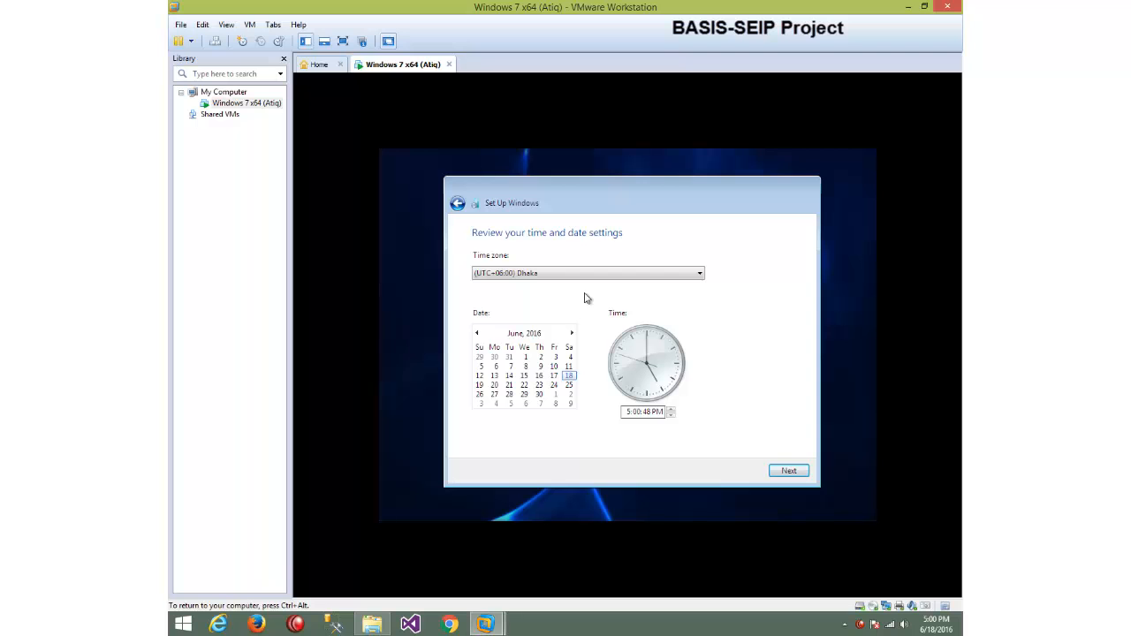
{"action": "left_click", "coordinate": [698, 274]}
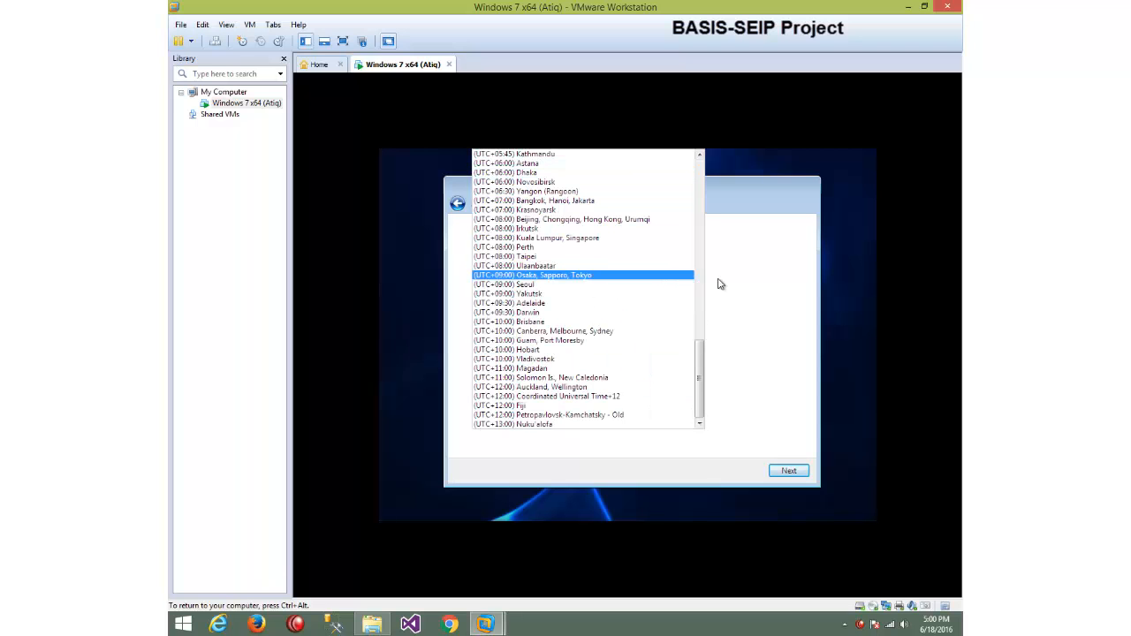
{"action": "left_click", "coordinate": [621, 173]}
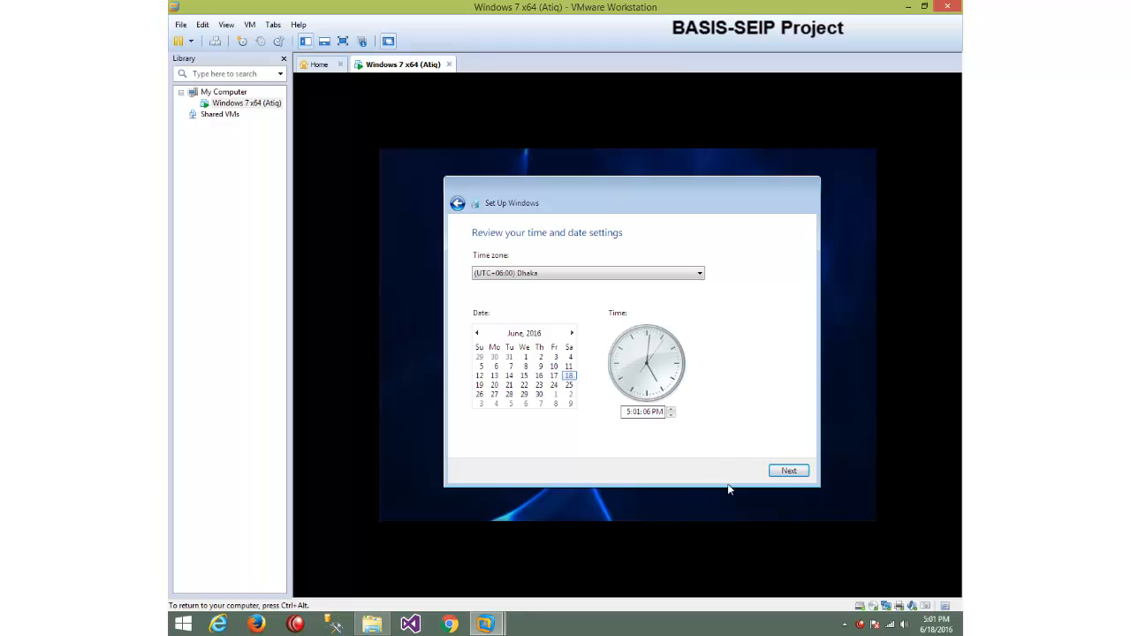
{"action": "left_click", "coordinate": [789, 472]}
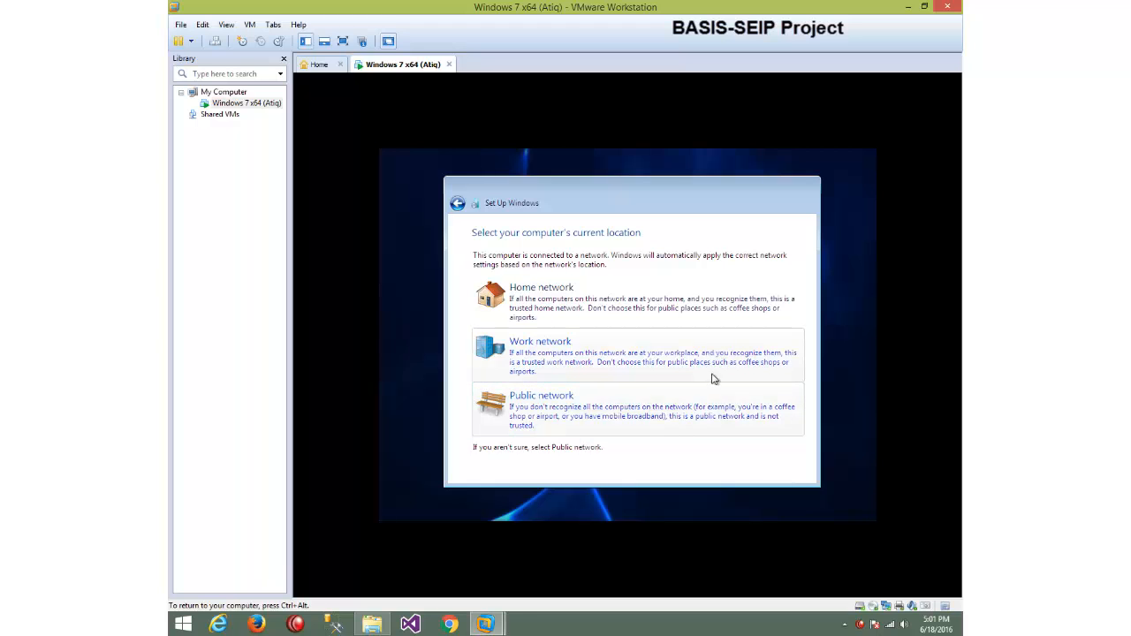
Choose Home network as the computer's location and skip joining the homegroup.
{"action": "left_click", "coordinate": [704, 299]}
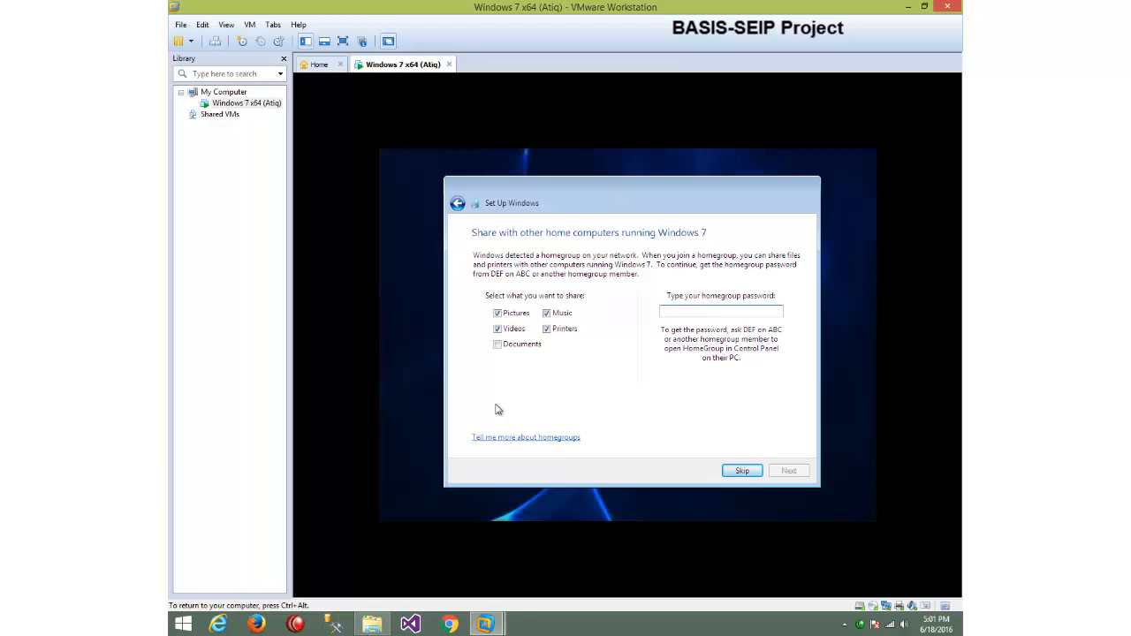
{"action": "left_click", "coordinate": [746, 473]}
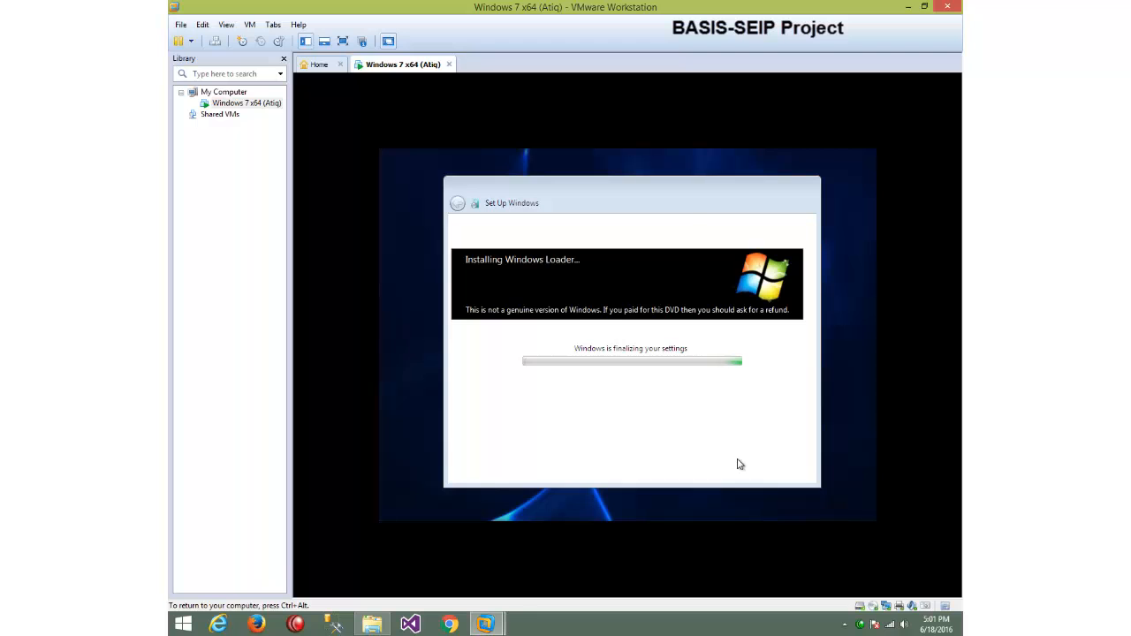
{"action": "key", "text": "ctrl+alt"}
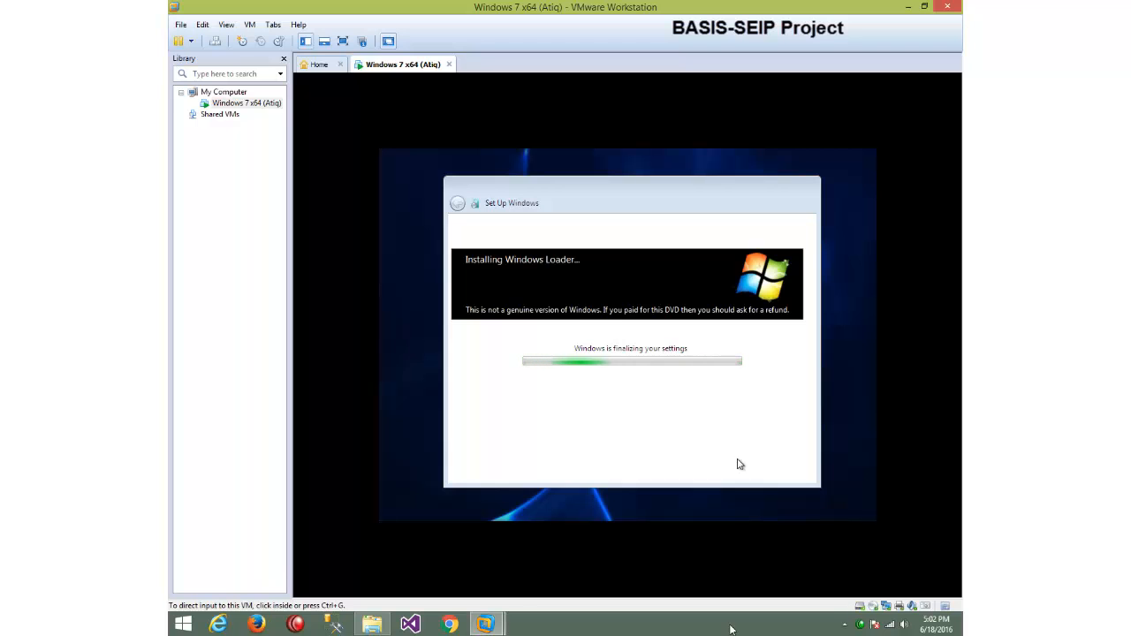
{"action": "left_click", "coordinate": [743, 627]}
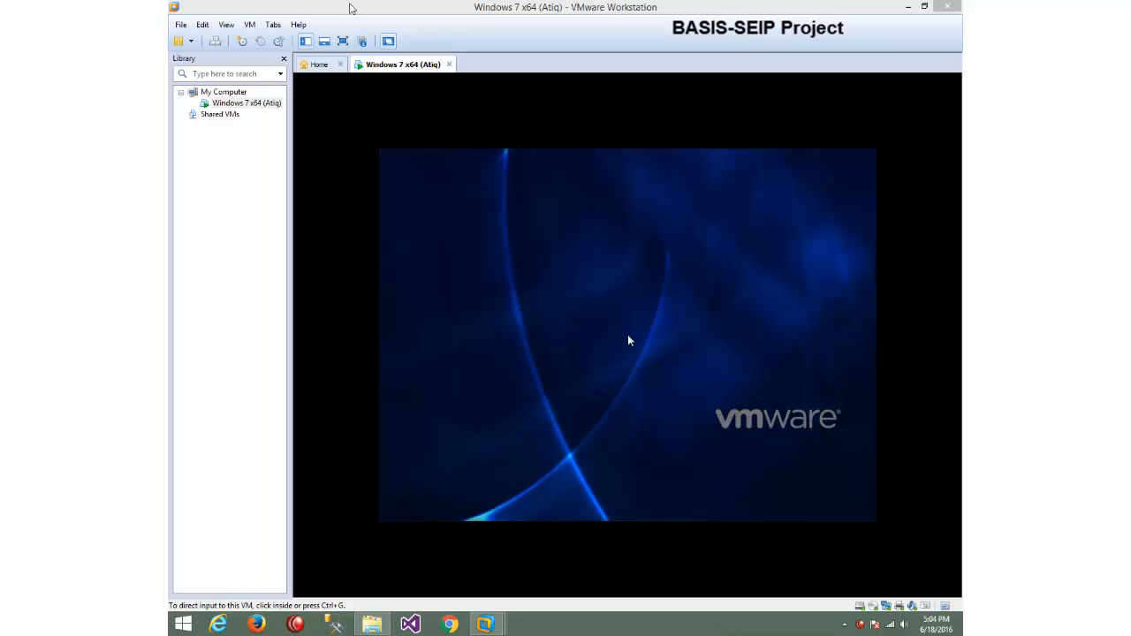
{"action": "left_click", "coordinate": [254, 25]}
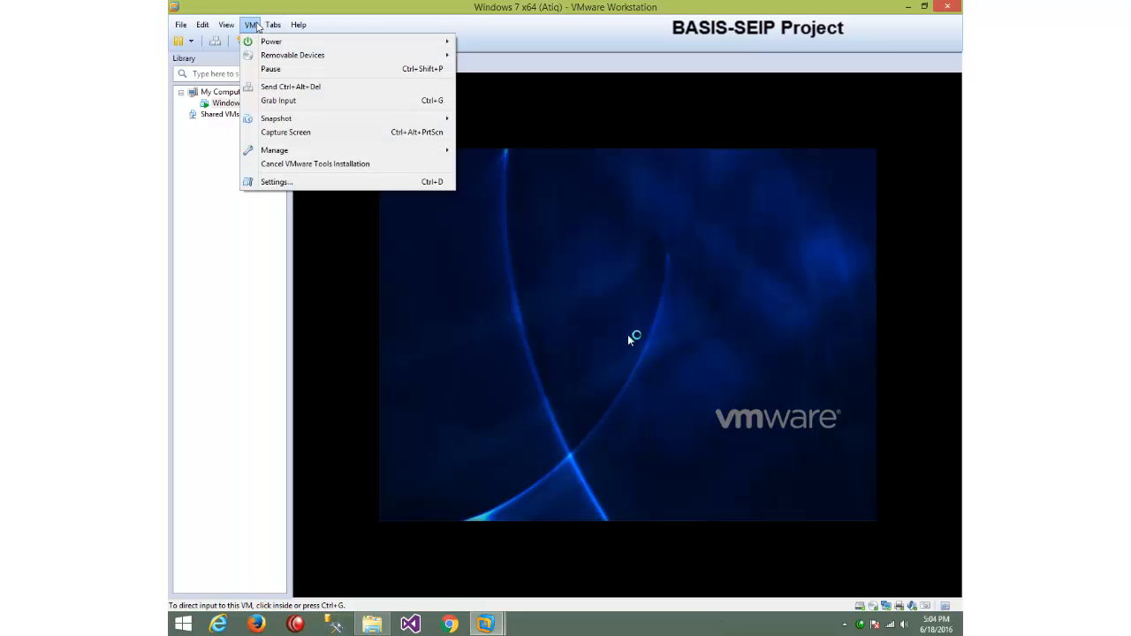
{"action": "left_click", "coordinate": [475, 43]}
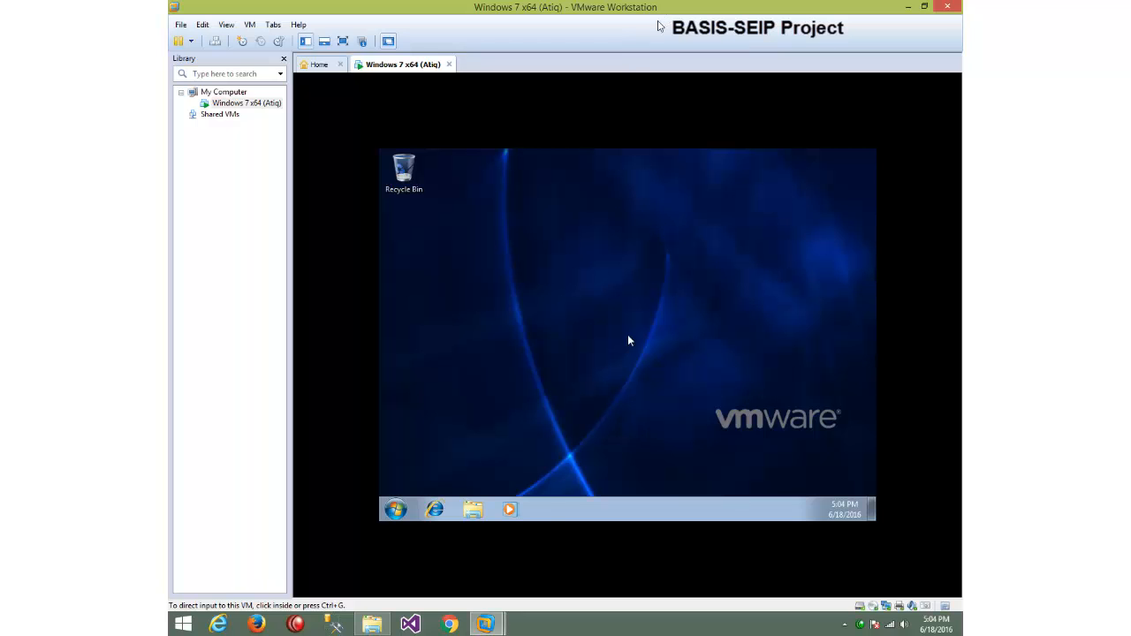
{"action": "left_click", "coordinate": [628, 132]}
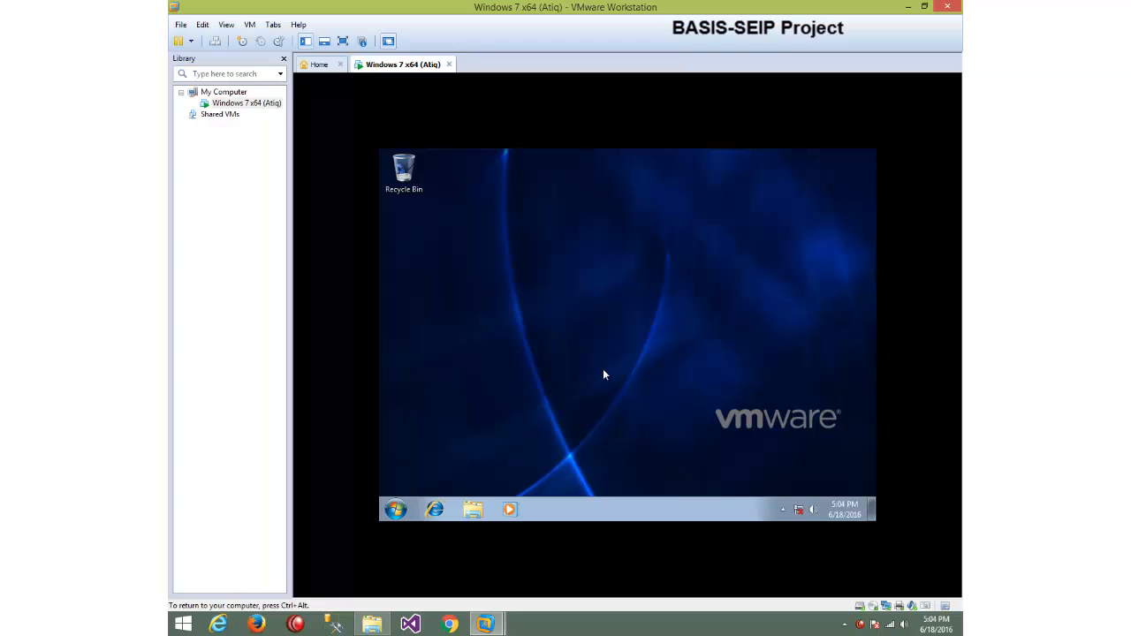
{"action": "key", "text": "super+f"}
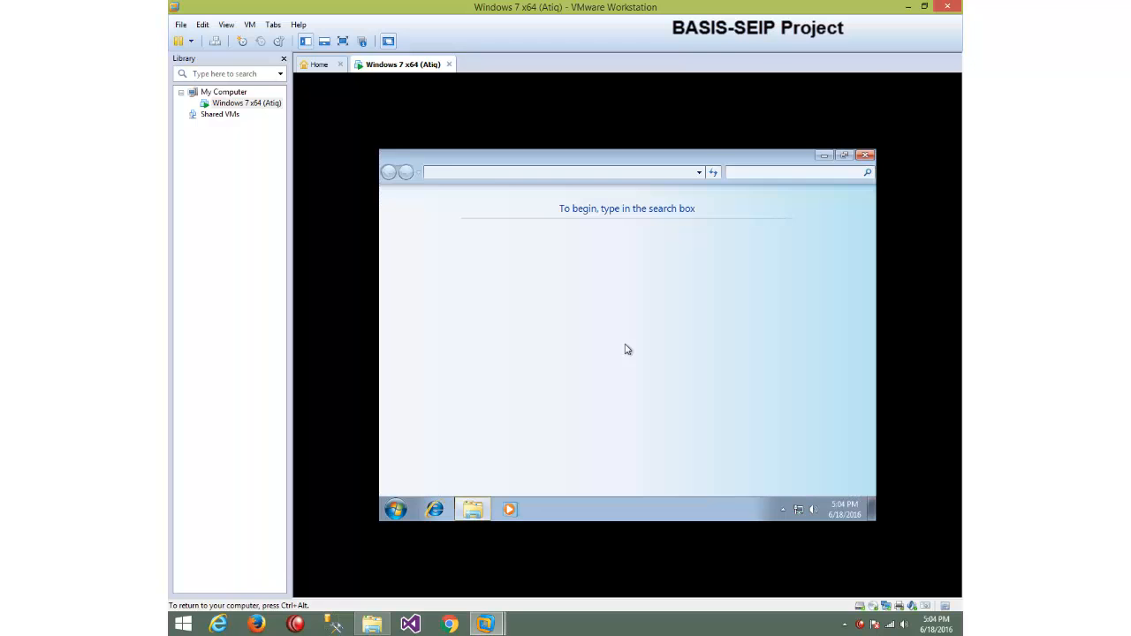
{"action": "left_click", "coordinate": [866, 155]}
{"action": "left_click", "coordinate": [686, 333]}
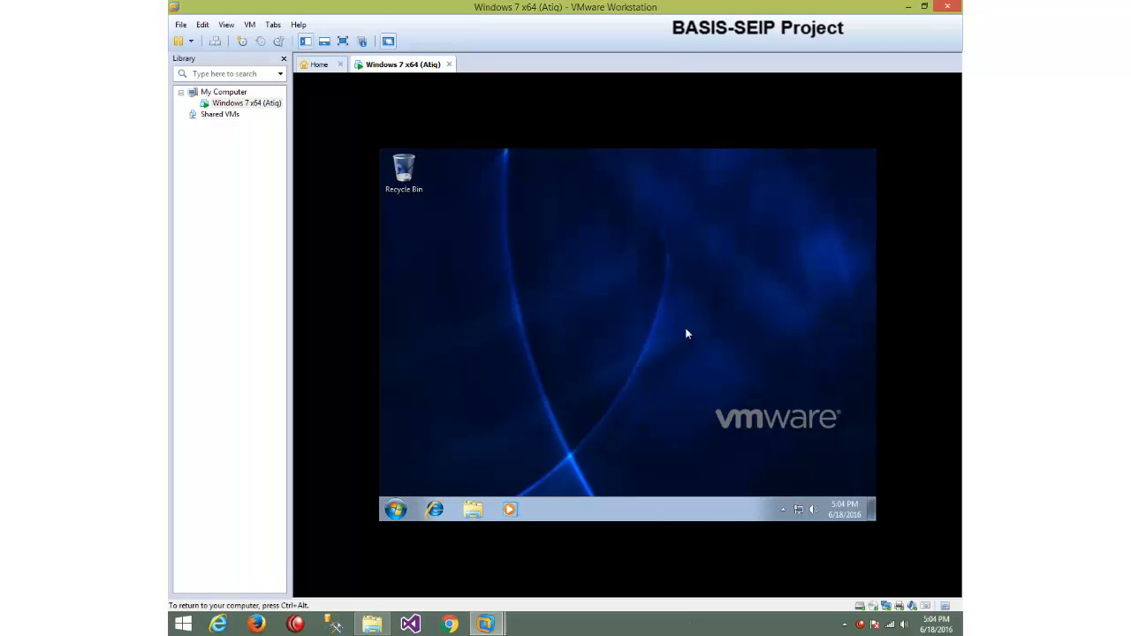
{"action": "right_click", "coordinate": [584, 238]}
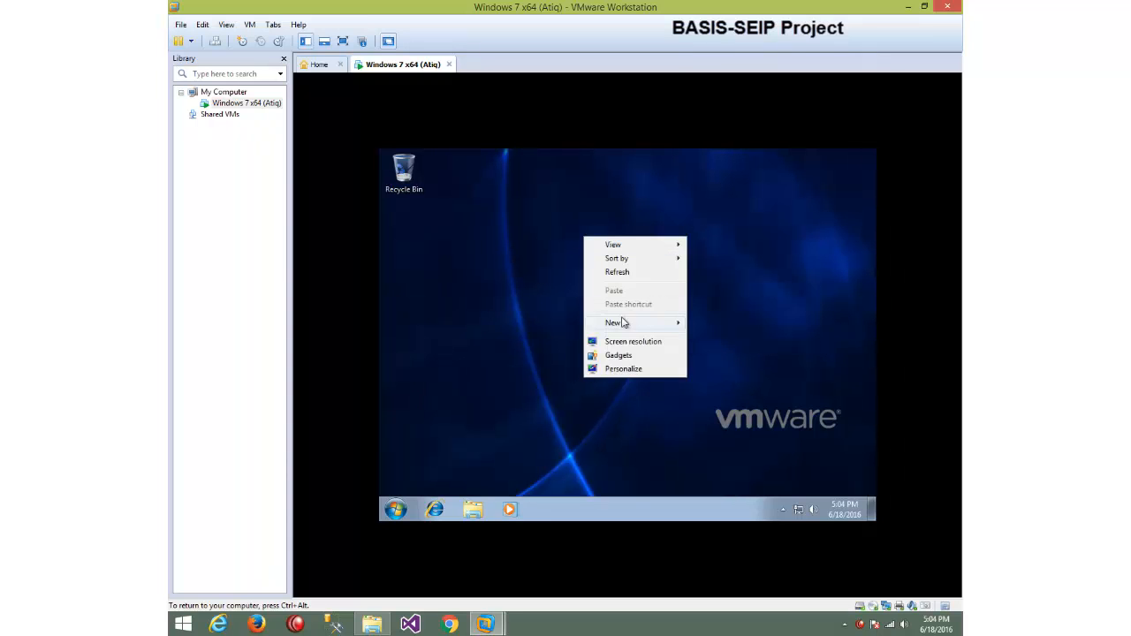
{"action": "left_click", "coordinate": [556, 325]}
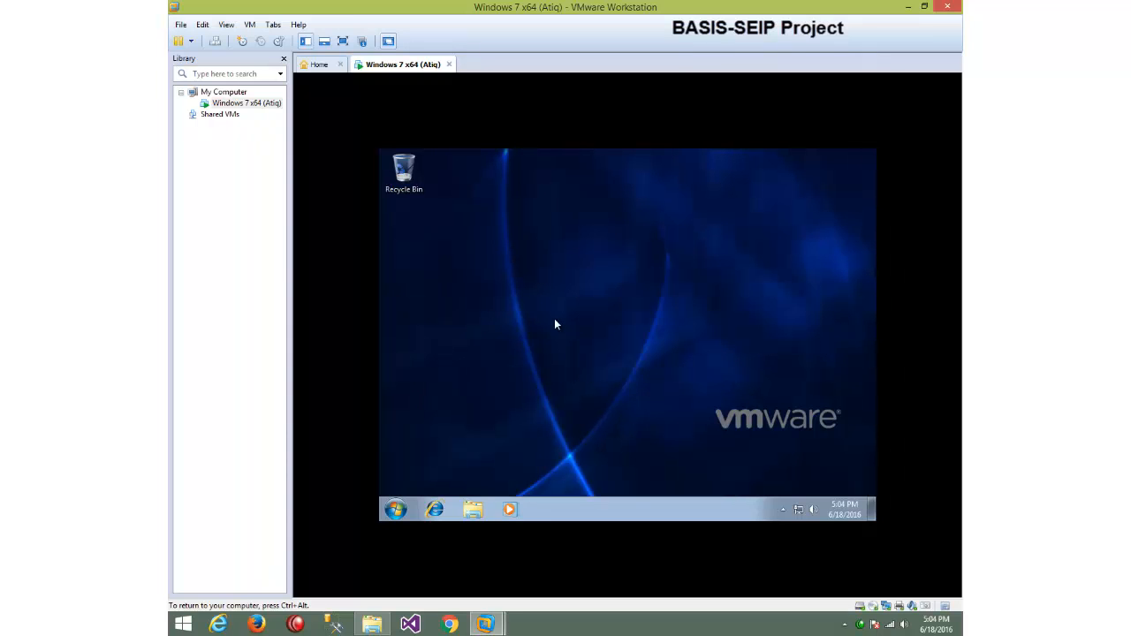
{"action": "key", "text": "ctrl+alt"}
{"action": "left_click", "coordinate": [579, 632]}
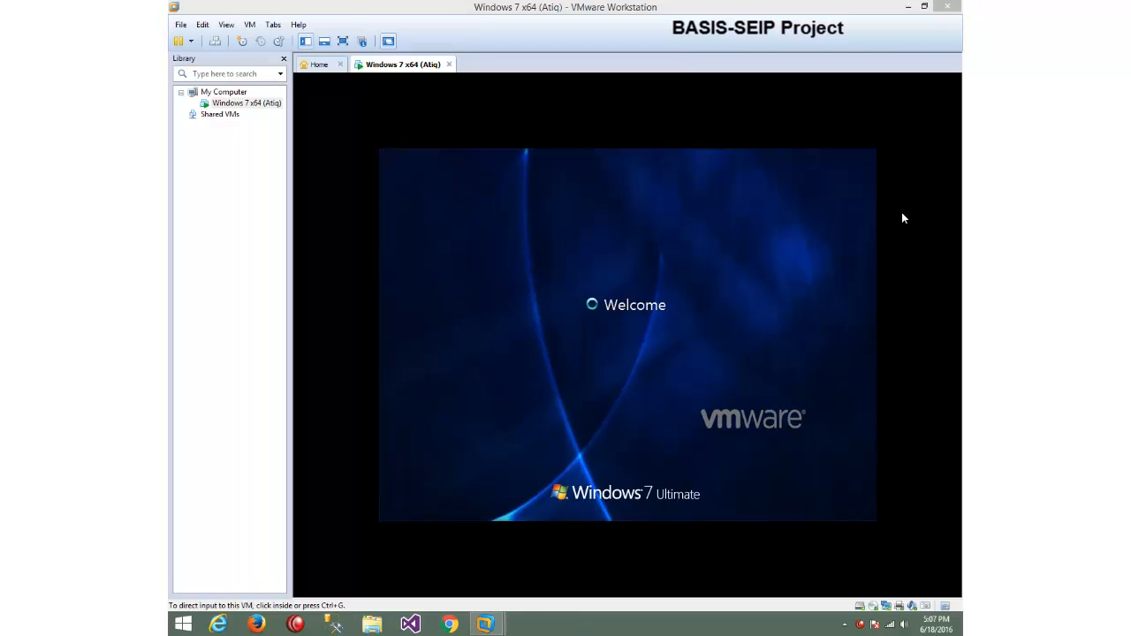
Switch the running Windows 7 virtual machine to full screen mode.
{"action": "left_click", "coordinate": [903, 217]}
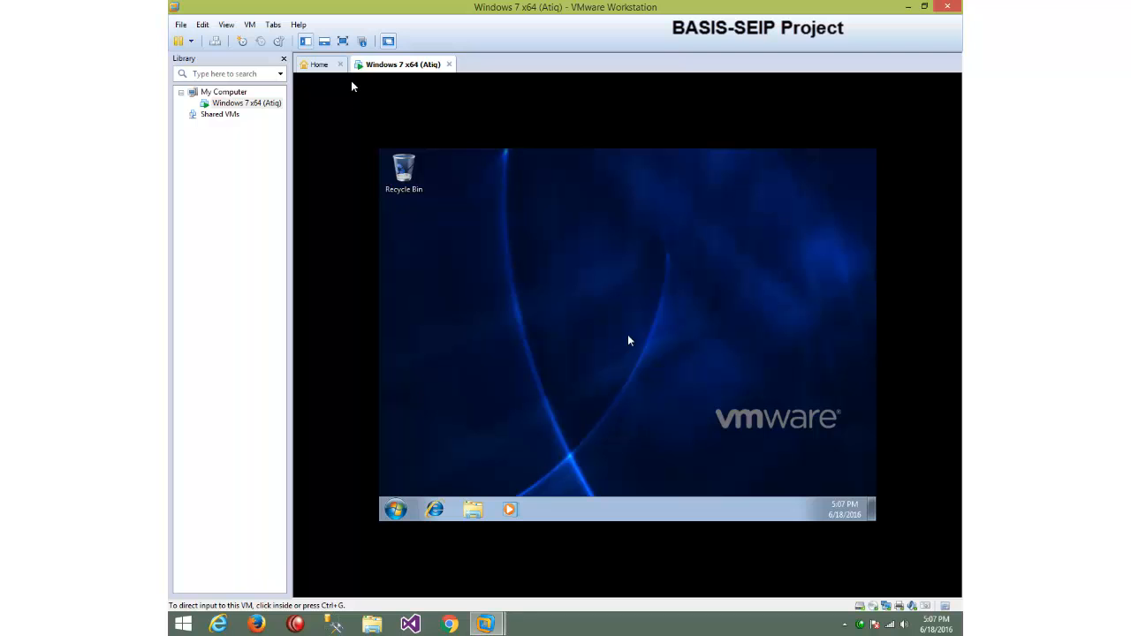
{"action": "left_click", "coordinate": [343, 42]}
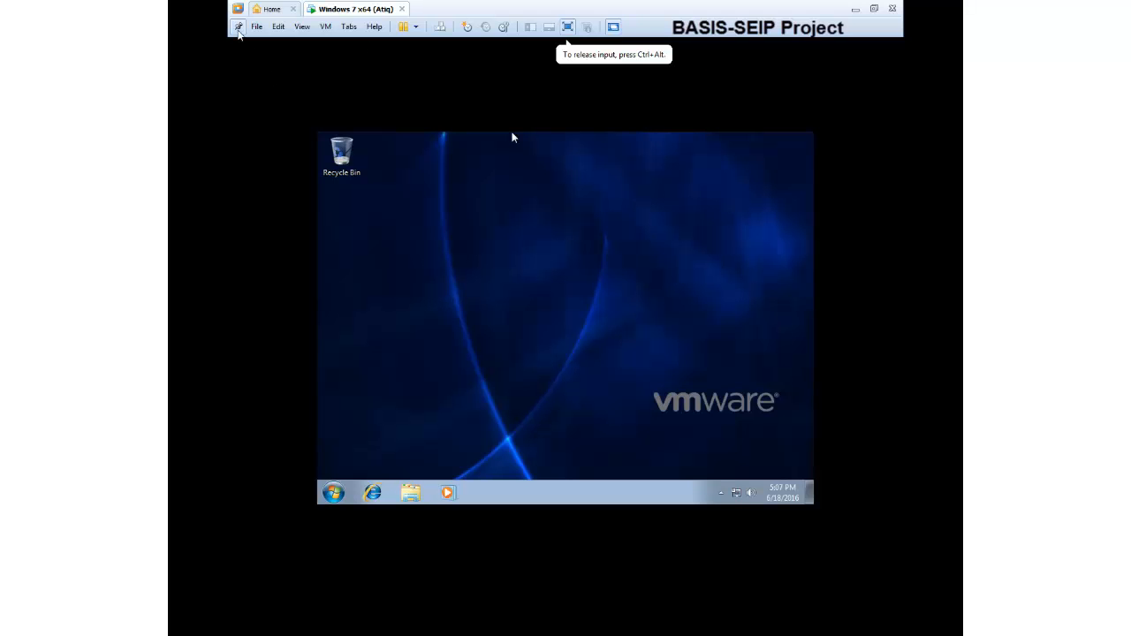
Unpin the full-screen toolbar so it hides automatically, and apply the Windows 7 Aero theme to the guest desktop.
{"action": "left_click", "coordinate": [238, 26]}
{"action": "left_click", "coordinate": [556, 78]}
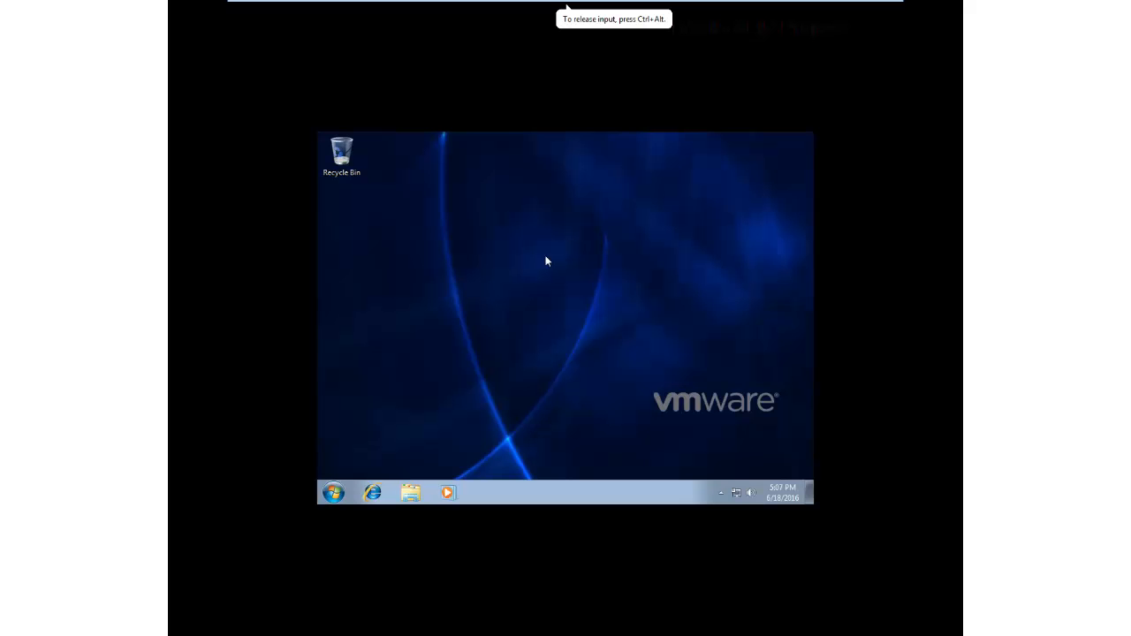
{"action": "right_click", "coordinate": [601, 209]}
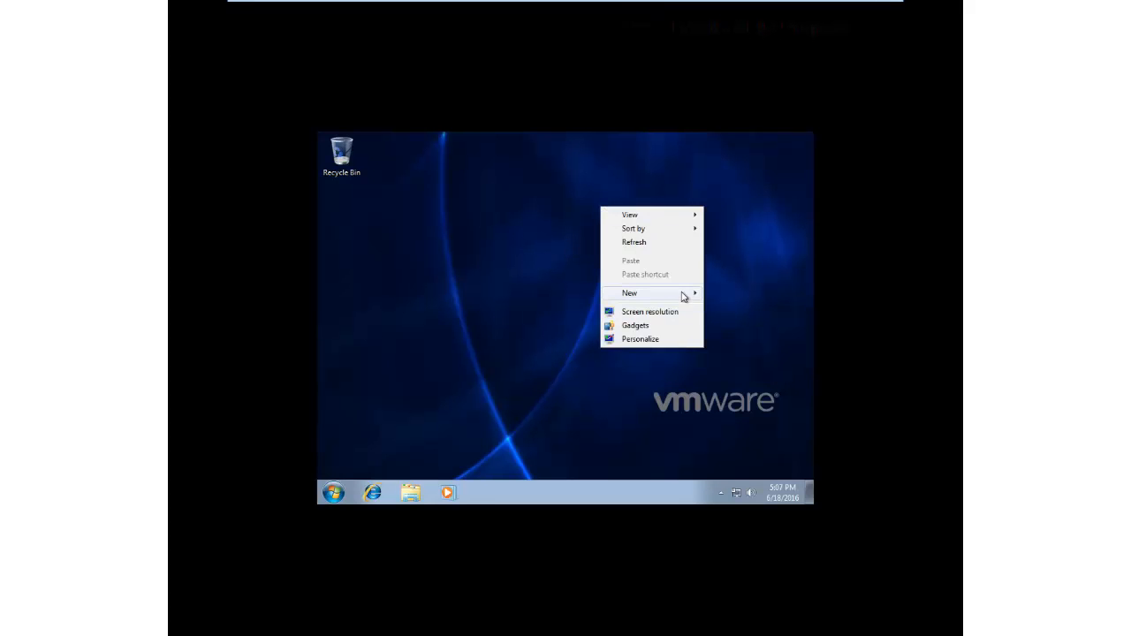
{"action": "left_click", "coordinate": [651, 340]}
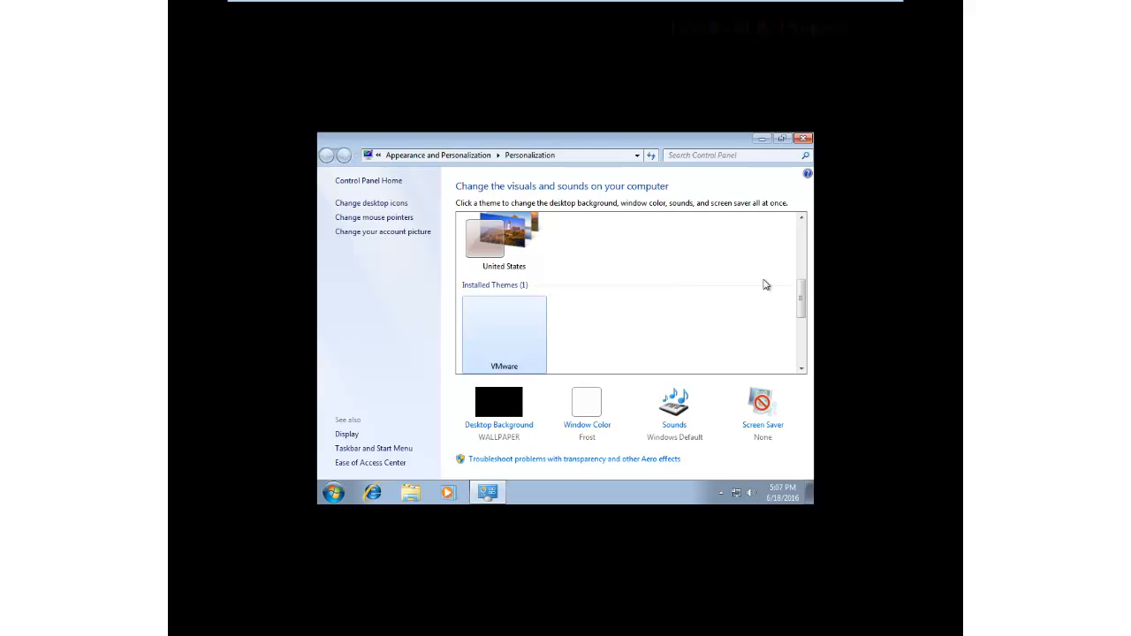
{"action": "left_click_drag", "start_coordinate": [801, 295], "coordinate": [800, 236]}
{"action": "left_click", "coordinate": [530, 281]}
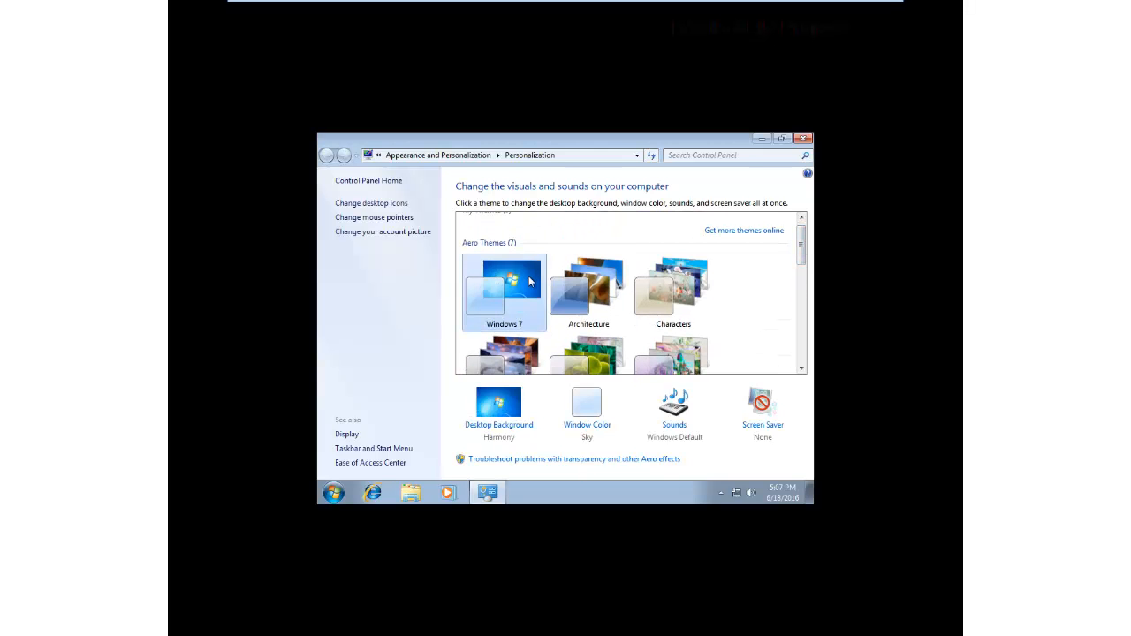
{"action": "key", "text": "alt+F4"}
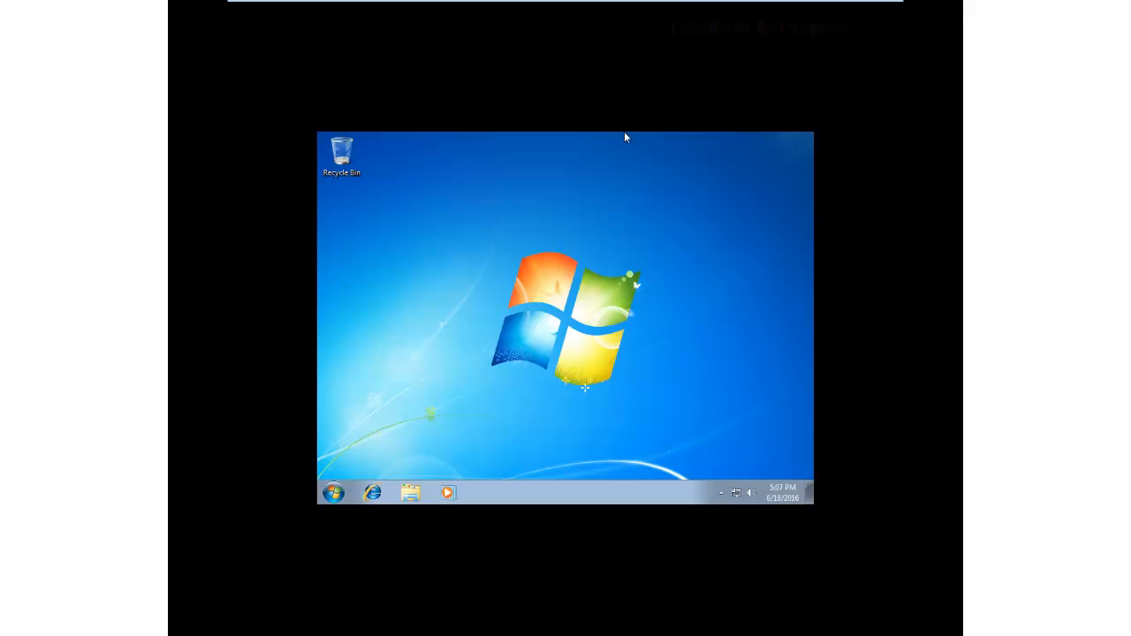
Place a shortcut to Computer on the desktop beside the Recycle Bin.
{"action": "left_click", "coordinate": [594, 162]}
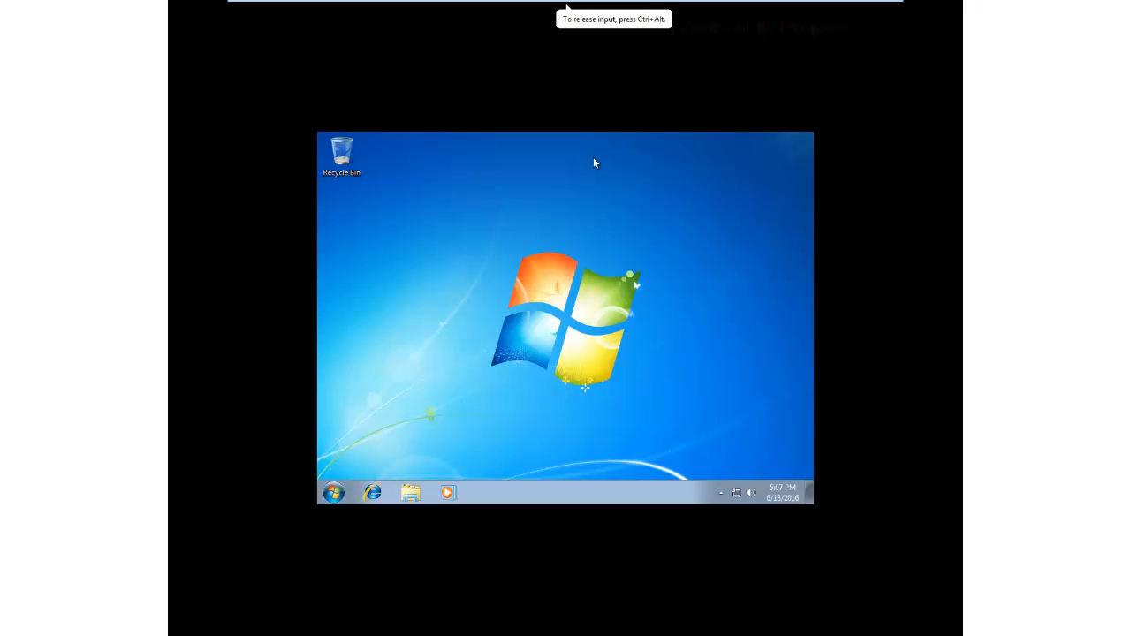
{"action": "left_click", "coordinate": [334, 492]}
{"action": "right_click", "coordinate": [507, 348]}
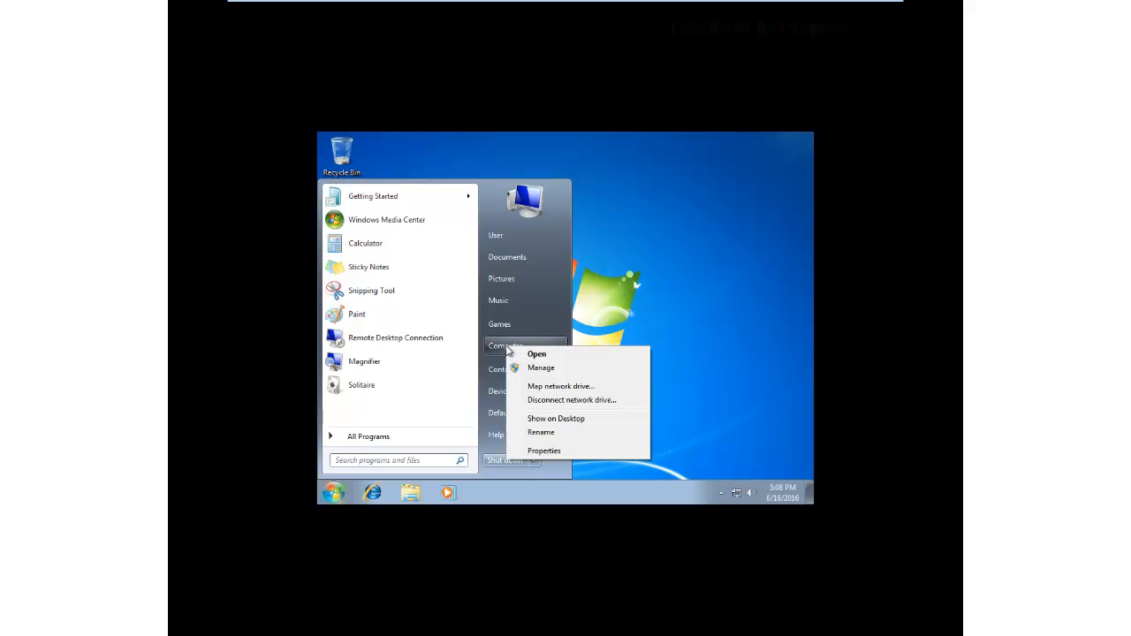
{"action": "left_click_drag", "start_coordinate": [506, 348], "coordinate": [440, 195]}
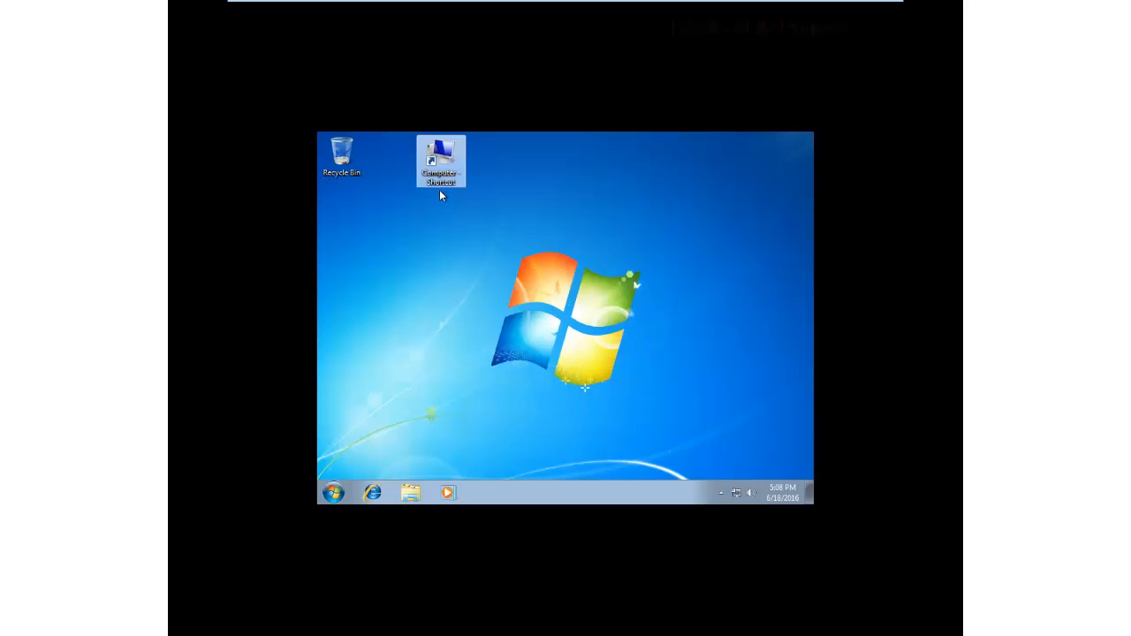
{"action": "left_click", "coordinate": [454, 275]}
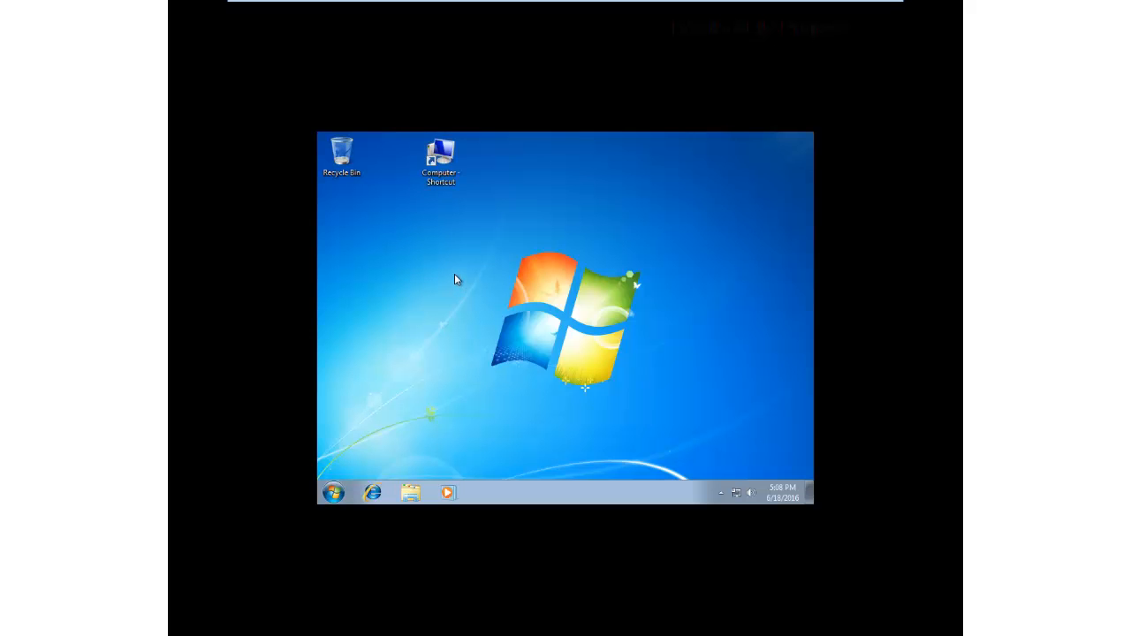
Try to add the Computer icon to the desktop with the Show on Desktop option.
{"action": "left_click", "coordinate": [334, 492]}
{"action": "right_click", "coordinate": [515, 346]}
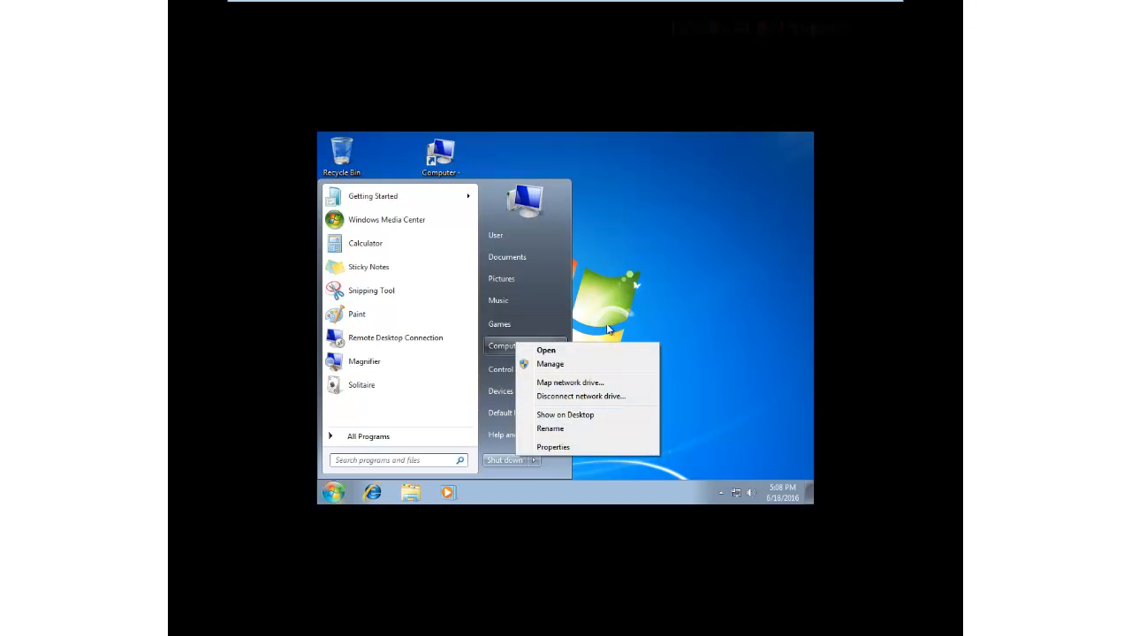
{"action": "left_click", "coordinate": [563, 415]}
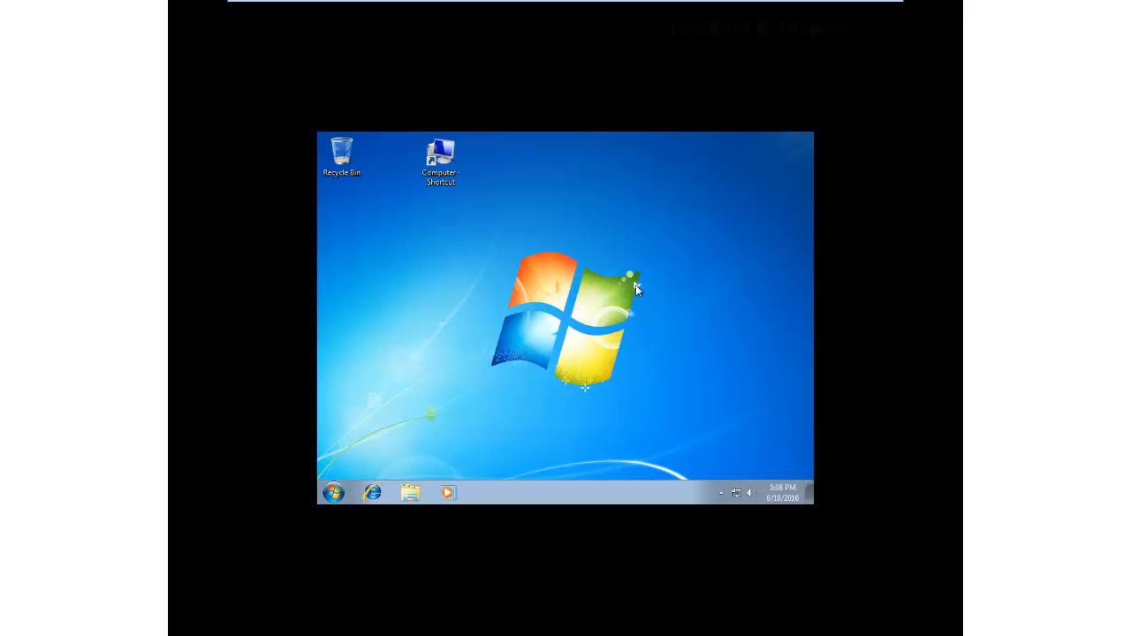
Enable the Computer, User's Files and Network desktop icons in the personalization settings and apply the change.
{"action": "right_click", "coordinate": [567, 248]}
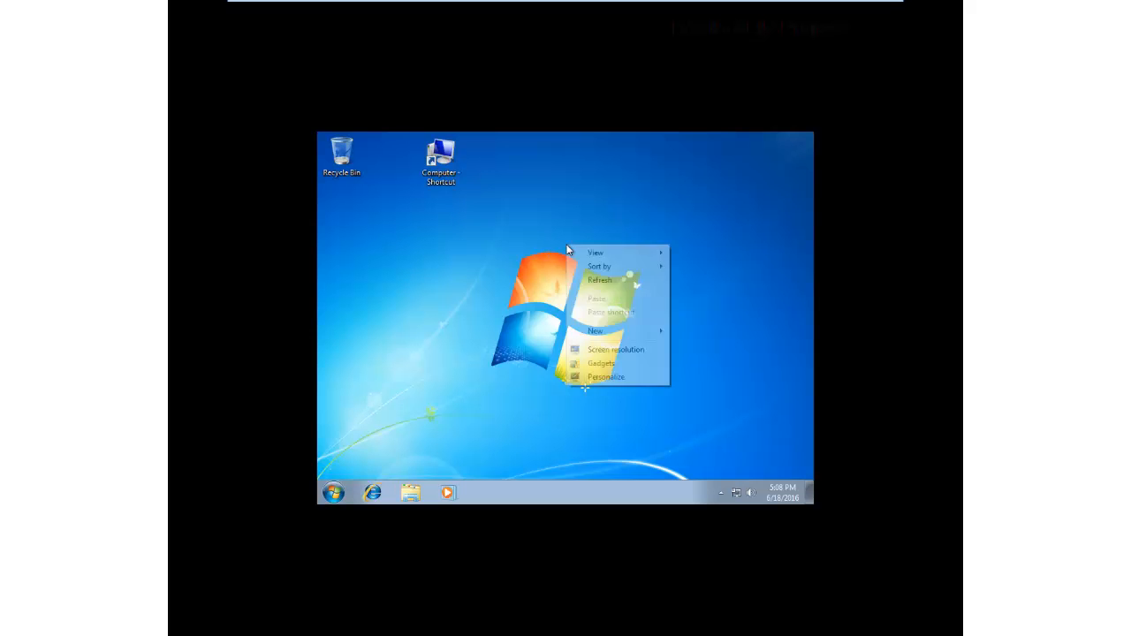
{"action": "left_click", "coordinate": [620, 378]}
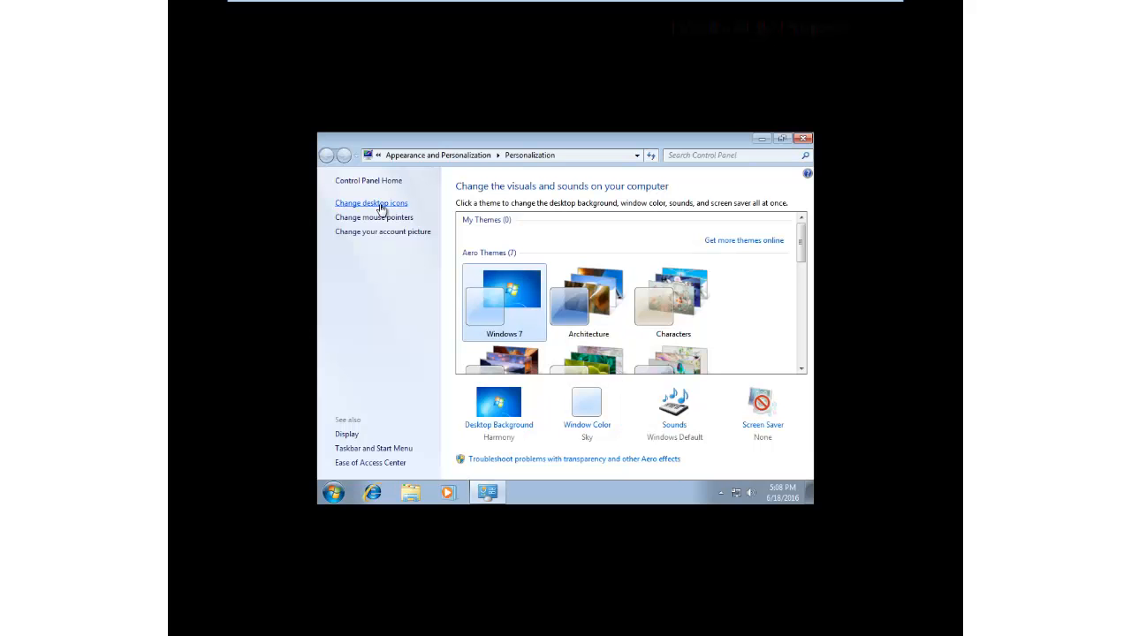
{"action": "left_click", "coordinate": [381, 209]}
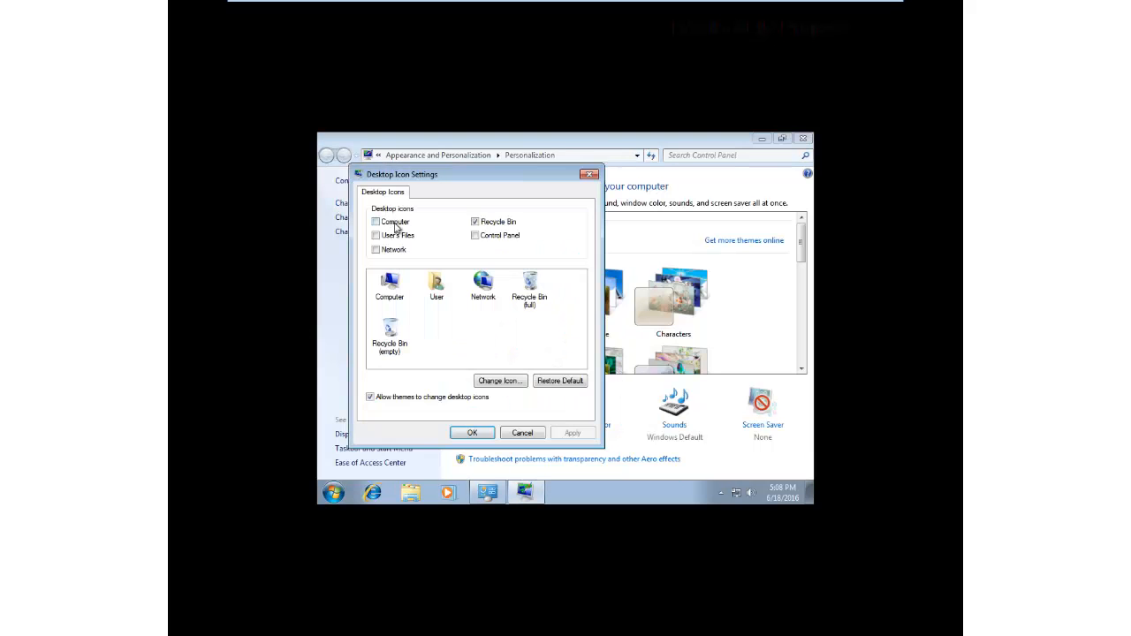
{"action": "left_click", "coordinate": [398, 237]}
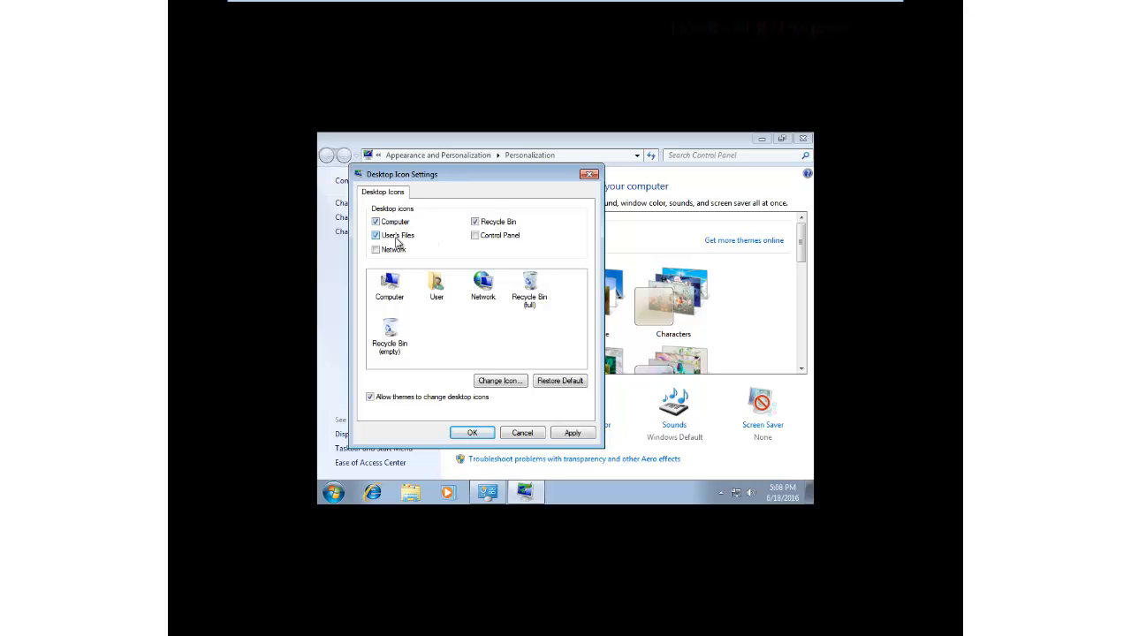
{"action": "left_click", "coordinate": [394, 252]}
{"action": "left_click", "coordinate": [571, 434]}
{"action": "left_click", "coordinate": [477, 433]}
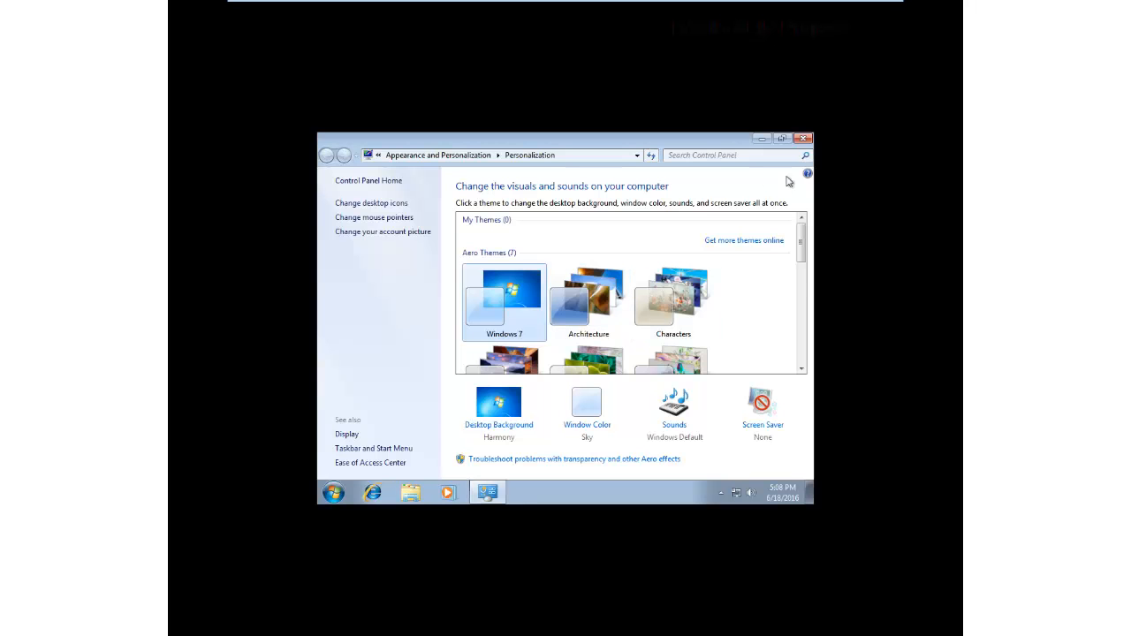
{"action": "left_click", "coordinate": [802, 139]}
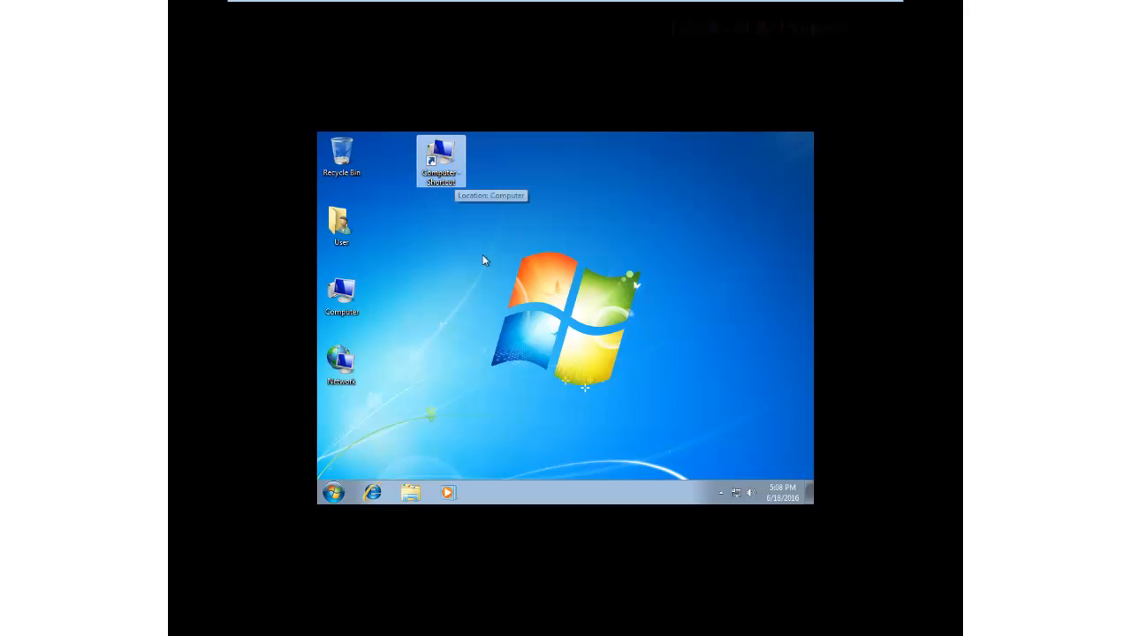
Delete the Computer shortcut from the desktop.
{"action": "left_click", "coordinate": [341, 294]}
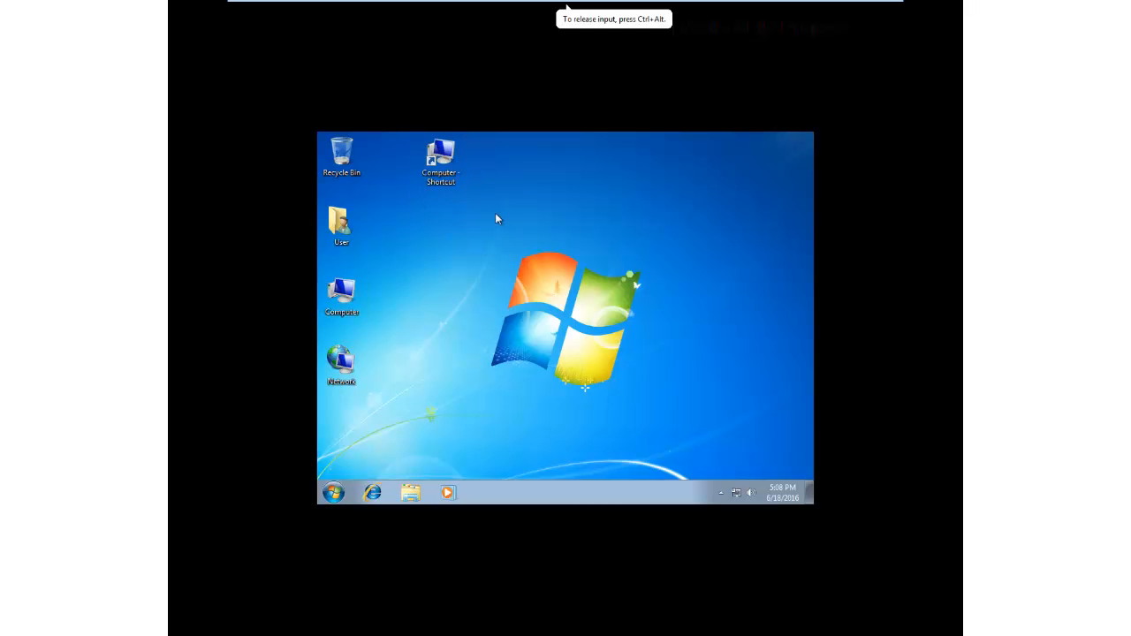
{"action": "left_click", "coordinate": [439, 155]}
{"action": "key", "text": "Delete"}
{"action": "key", "text": "Return"}
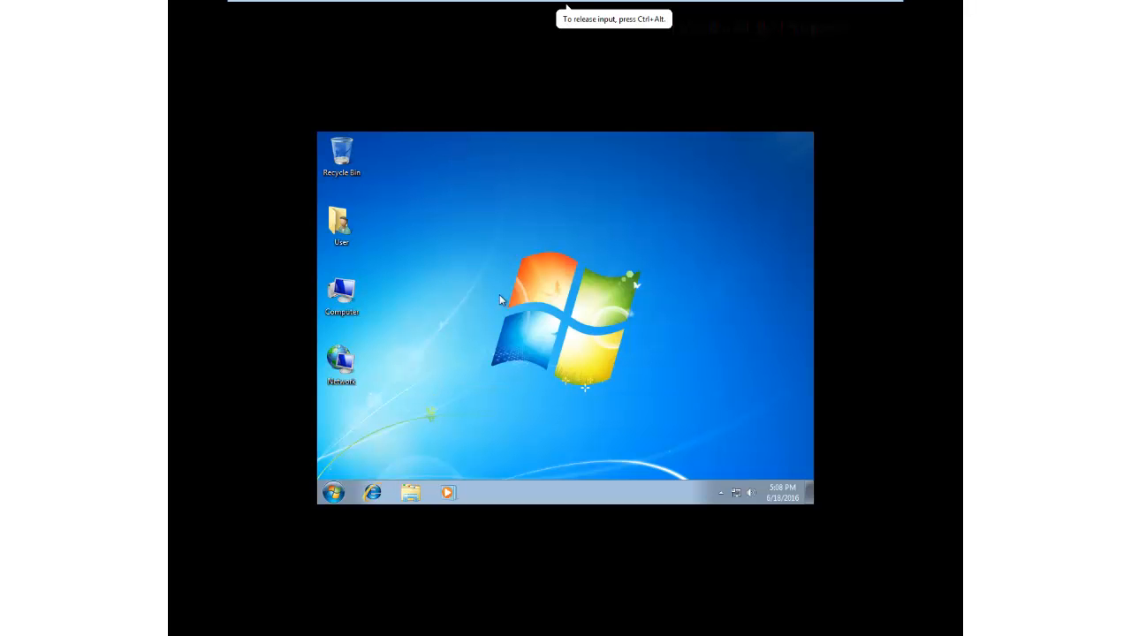
Open Computer from the desktop to check the guest's hard disk and removable drives, and close it.
{"action": "left_click", "coordinate": [346, 299]}
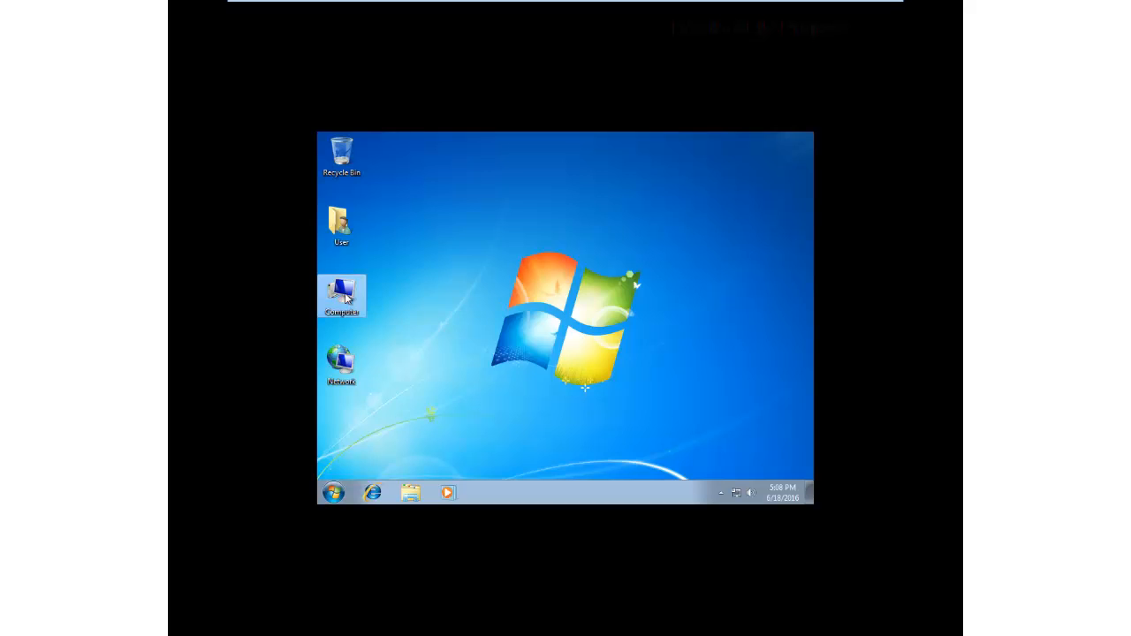
{"action": "double_click", "coordinate": [347, 299]}
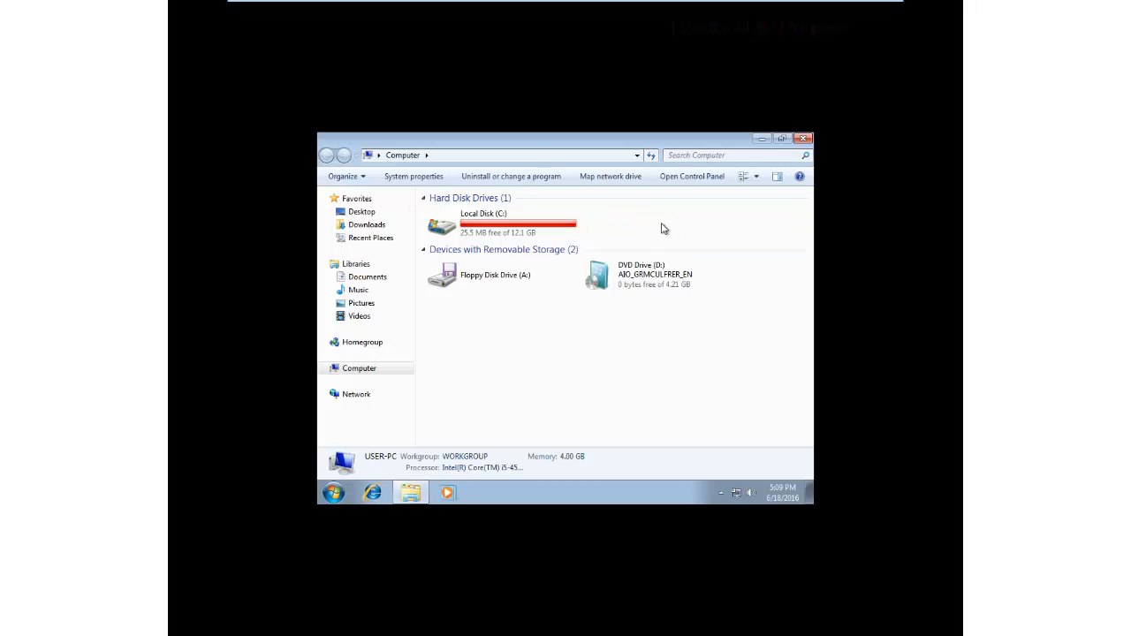
{"action": "mouse_move", "coordinate": [559, 228]}
{"action": "left_click", "coordinate": [801, 140]}
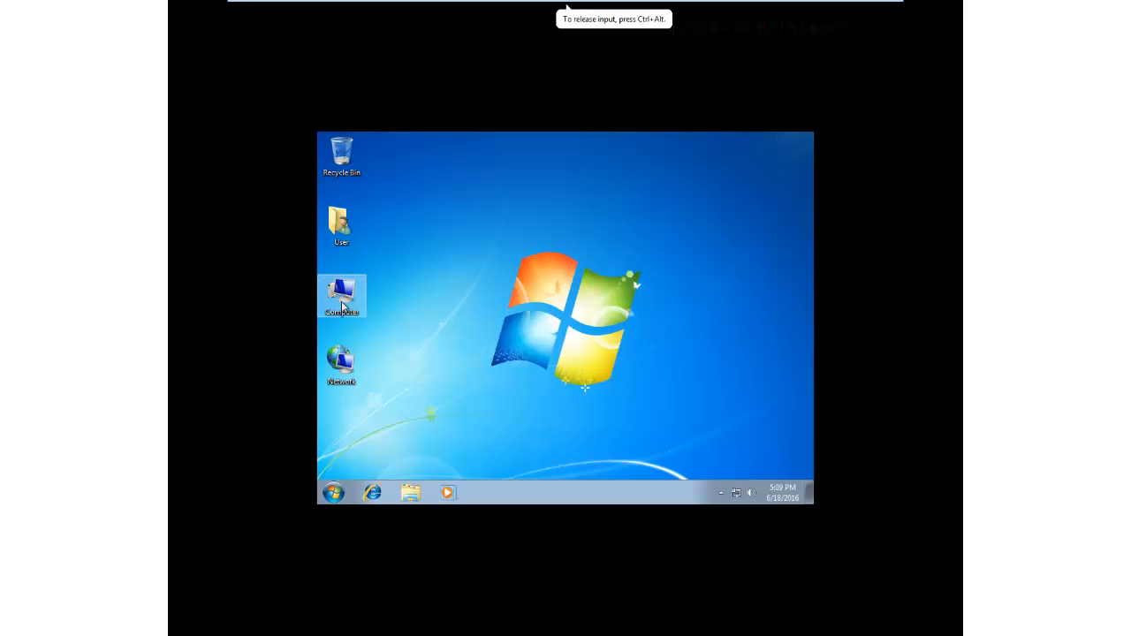
Auto arrange the desktop icons and open Computer.
{"action": "right_click", "coordinate": [488, 212]}
{"action": "left_click", "coordinate": [633, 264]}
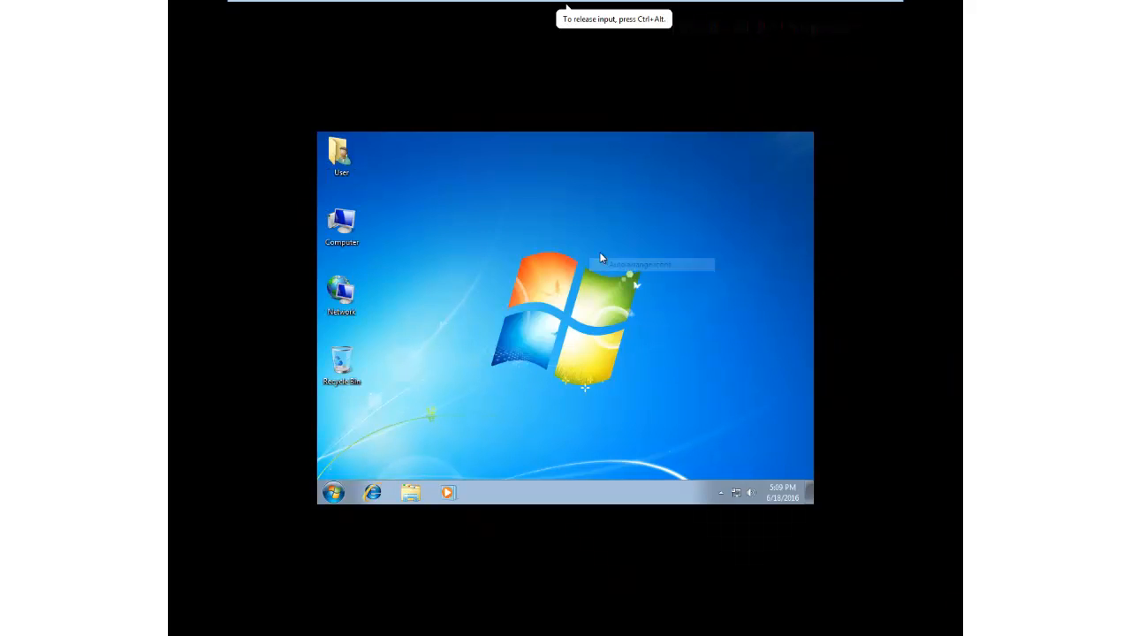
{"action": "double_click", "coordinate": [344, 223]}
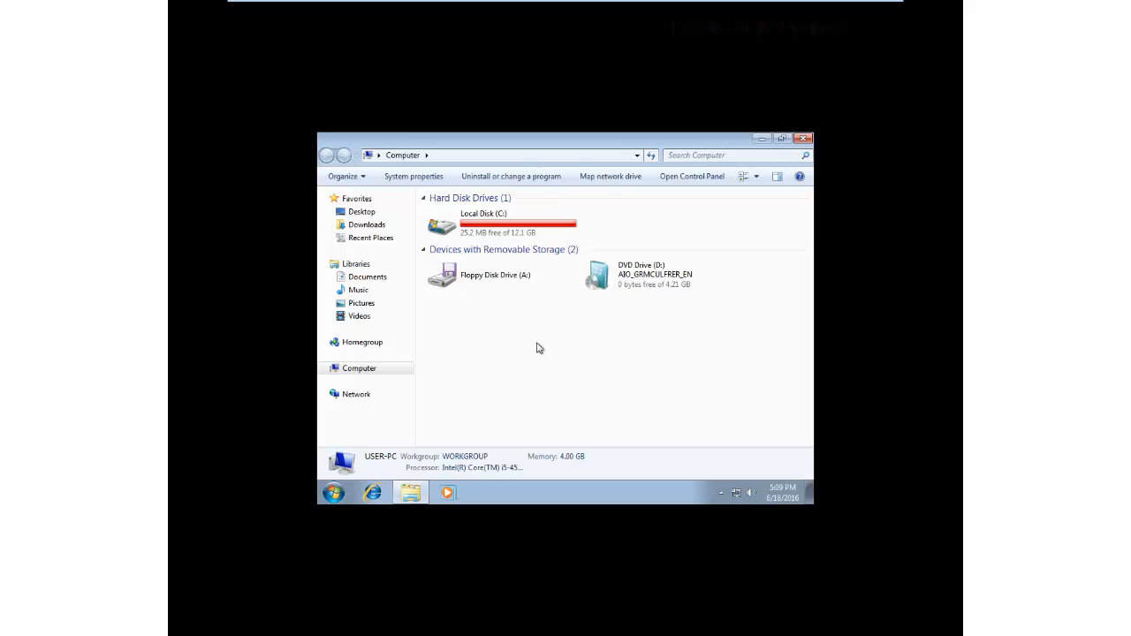
Pin the full-screen toolbar, and minimize and restore the virtual machine window.
{"action": "mouse_move", "coordinate": [235, 5]}
{"action": "left_click", "coordinate": [237, 28]}
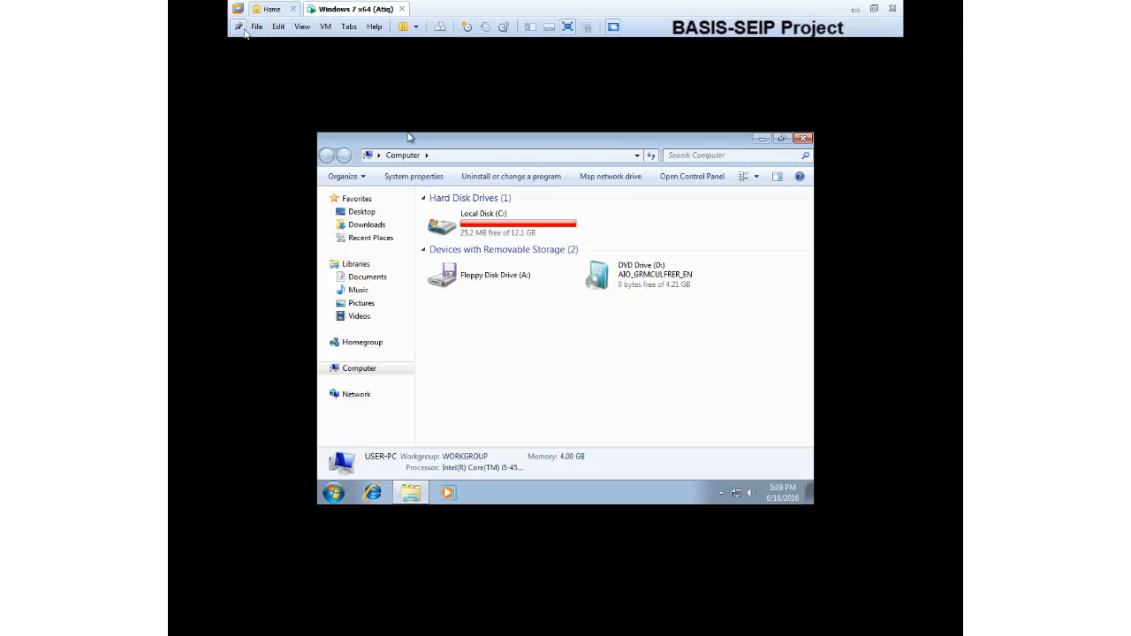
{"action": "left_click", "coordinate": [855, 10]}
{"action": "mouse_move", "coordinate": [485, 623]}
{"action": "left_click", "coordinate": [583, 552]}
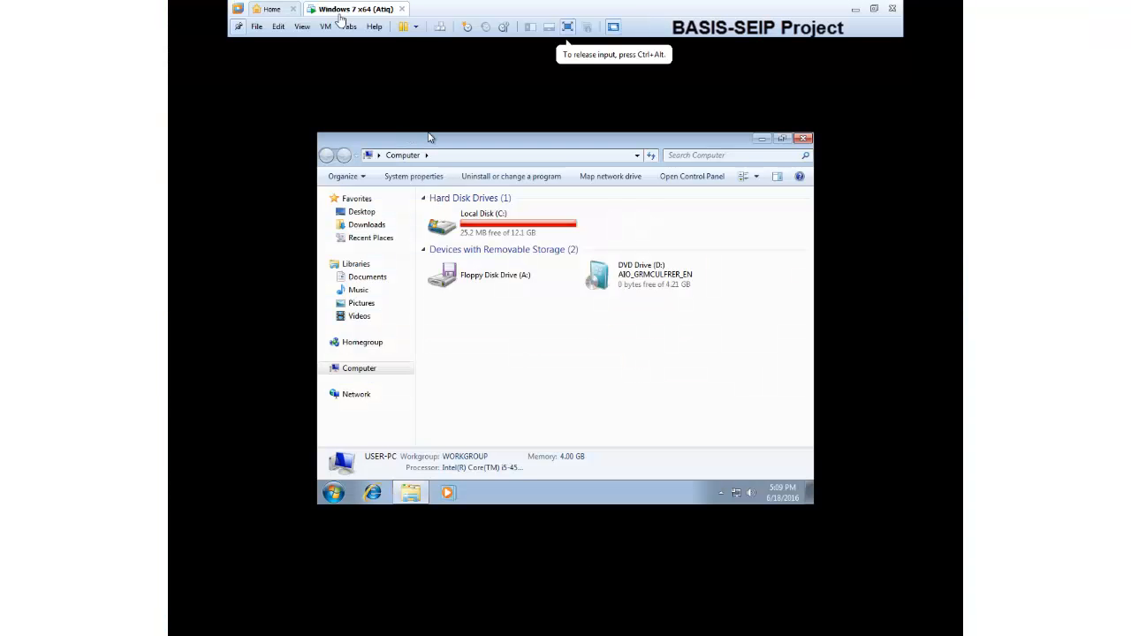
Examine which removable devices can be connected to the virtual machine.
{"action": "left_click", "coordinate": [301, 26]}
{"action": "mouse_move", "coordinate": [326, 29]}
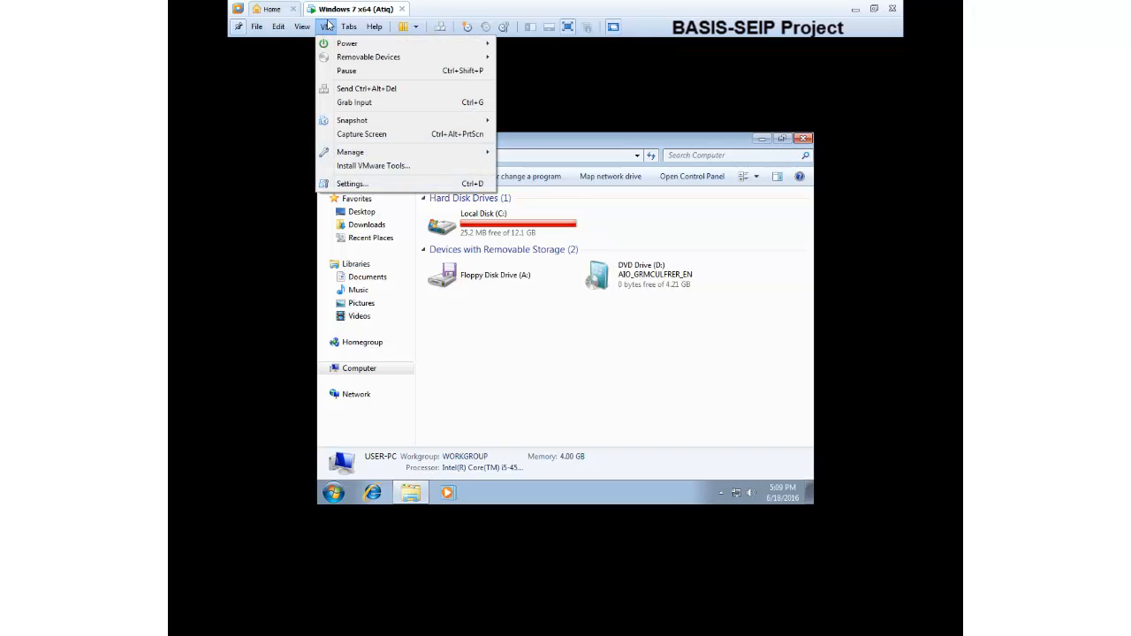
{"action": "mouse_move", "coordinate": [437, 60]}
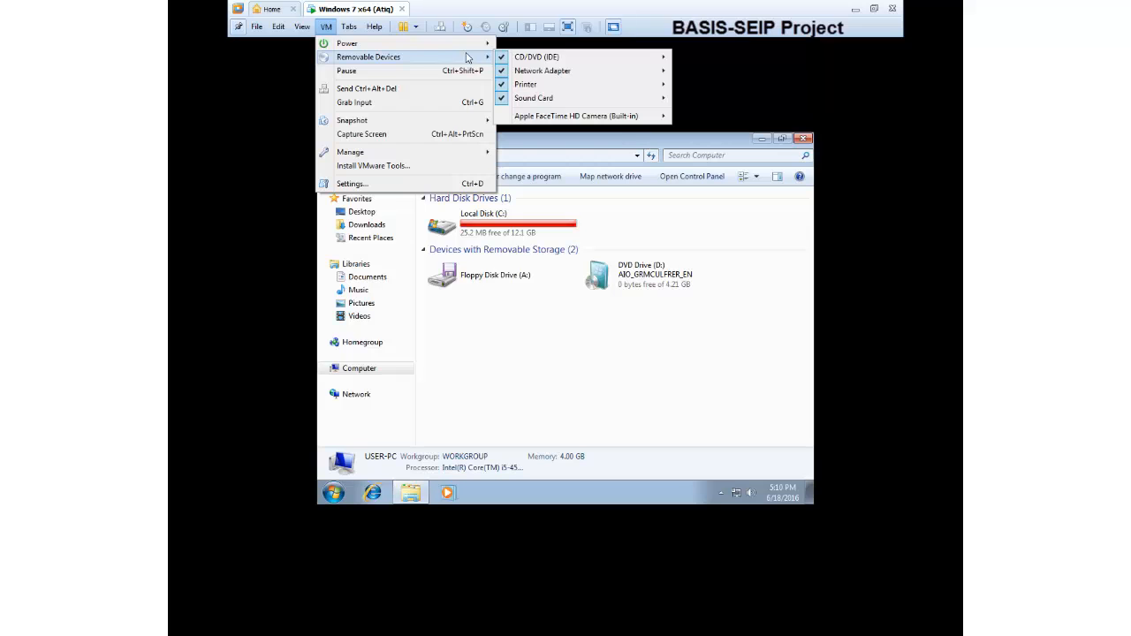
{"action": "left_click", "coordinate": [430, 137]}
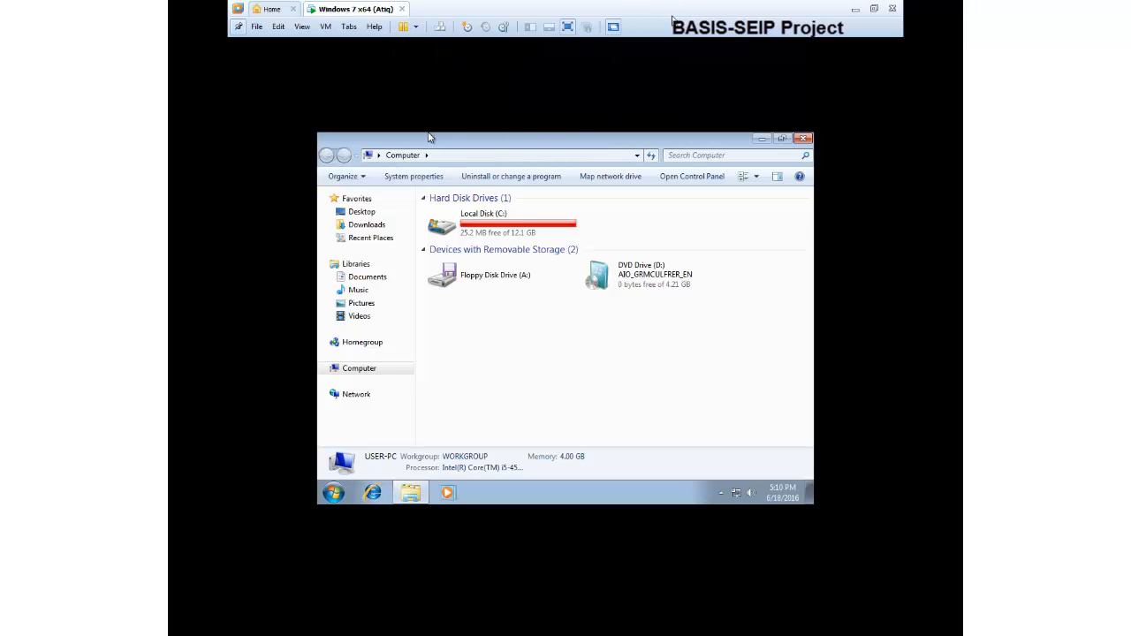
{"action": "left_click", "coordinate": [326, 28]}
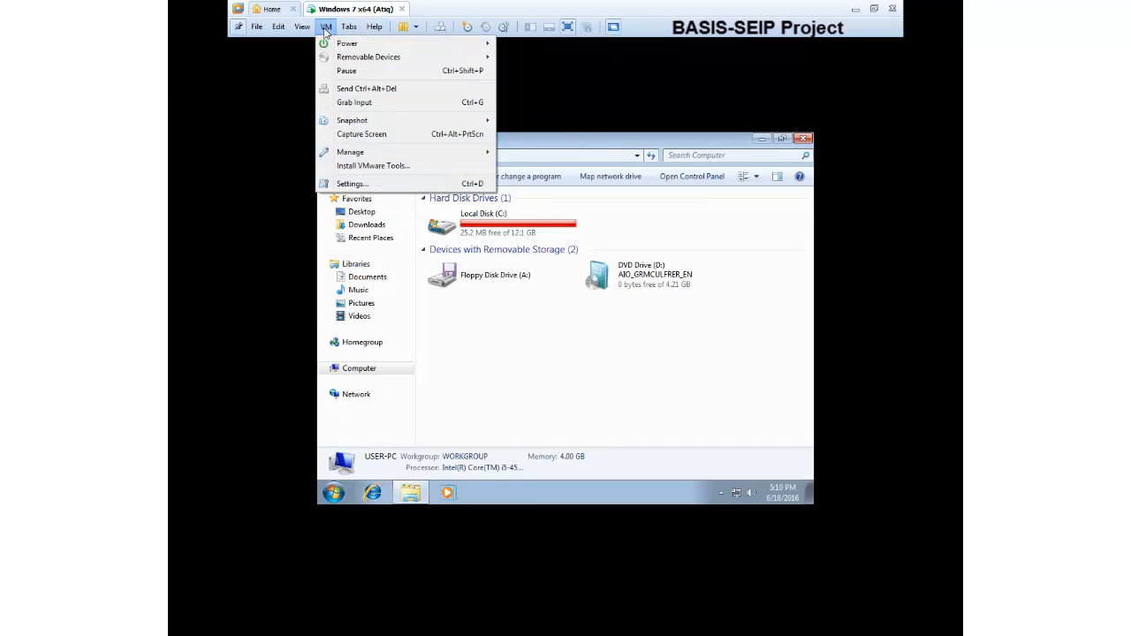
{"action": "left_click", "coordinate": [430, 137]}
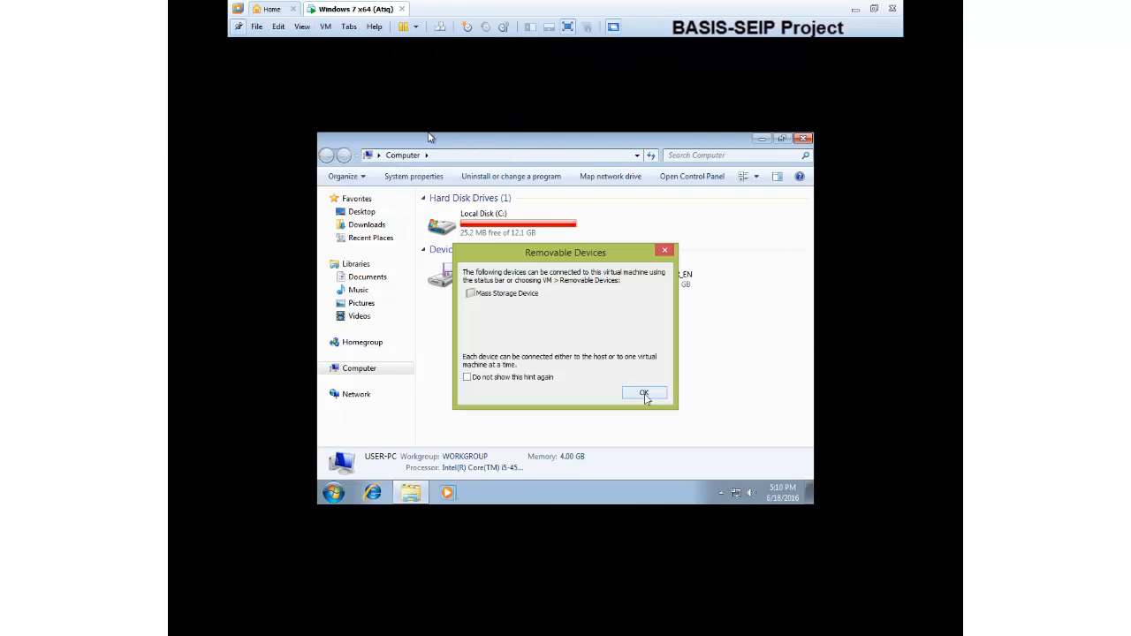
Dismiss the Removable Devices hint and look at the connection options for the Mass Storage Device.
{"action": "left_click", "coordinate": [644, 394]}
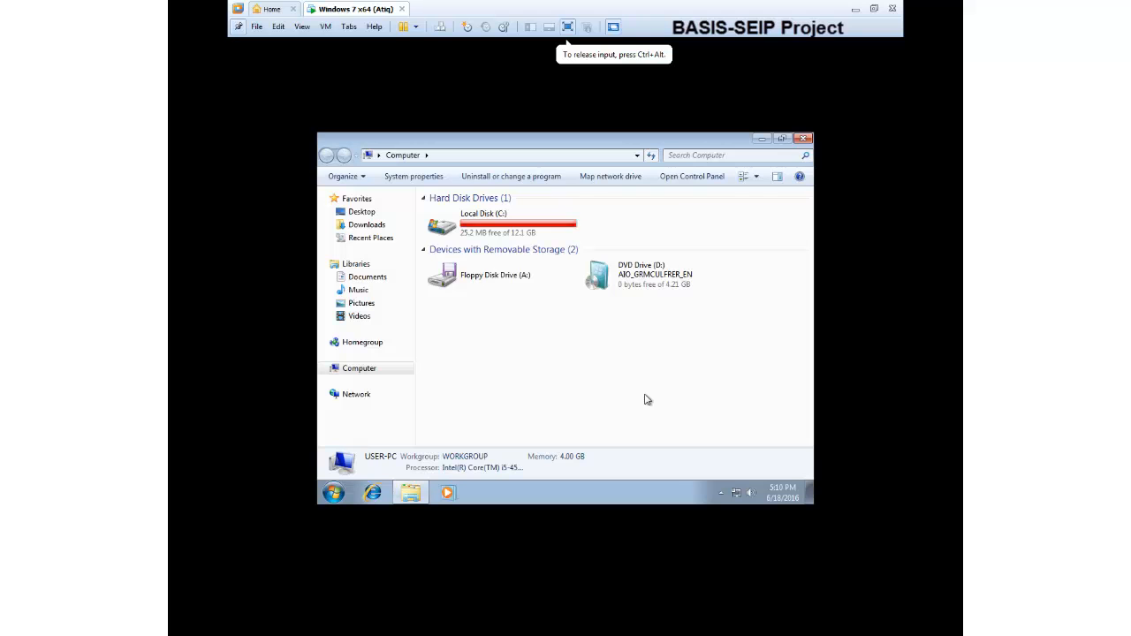
{"action": "left_click", "coordinate": [325, 27]}
{"action": "mouse_move", "coordinate": [350, 58]}
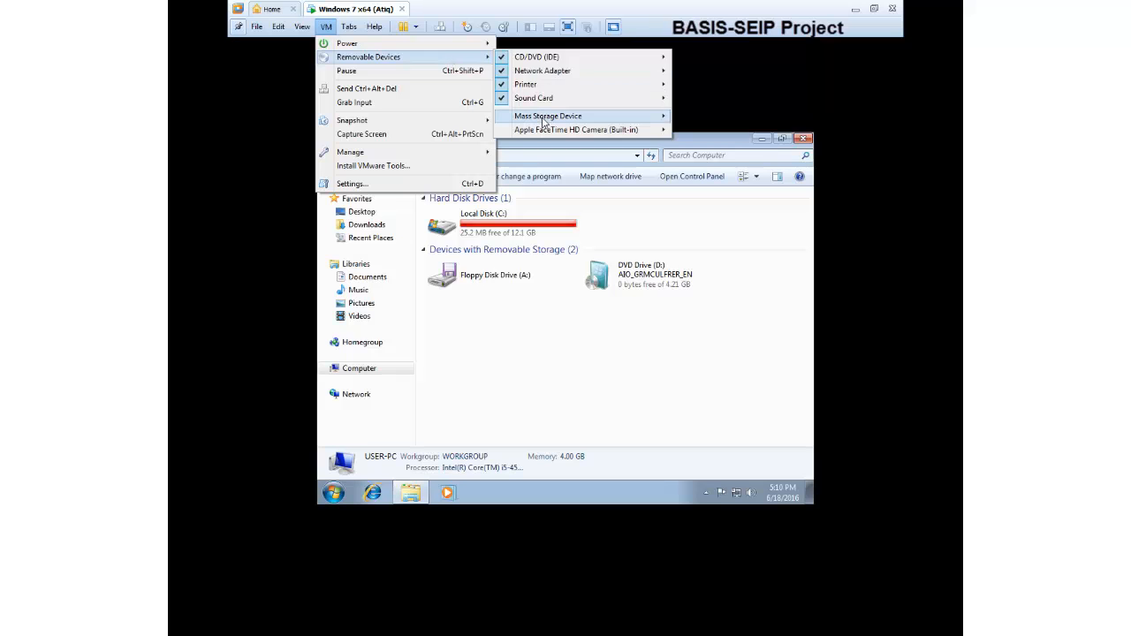
{"action": "mouse_move", "coordinate": [543, 121]}
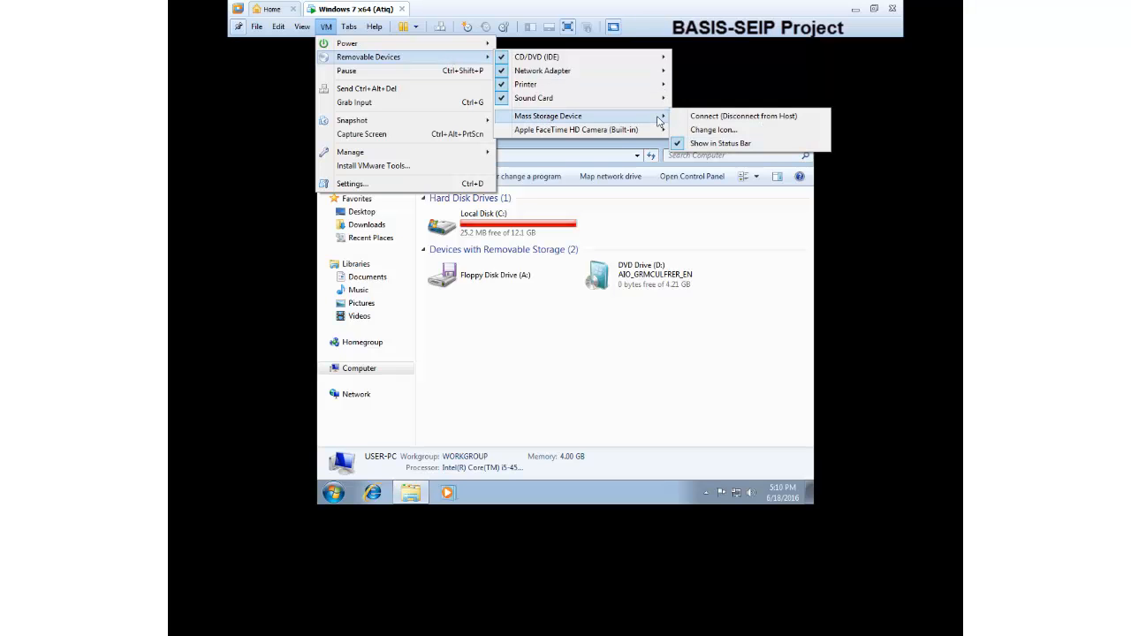
{"action": "left_click", "coordinate": [686, 32]}
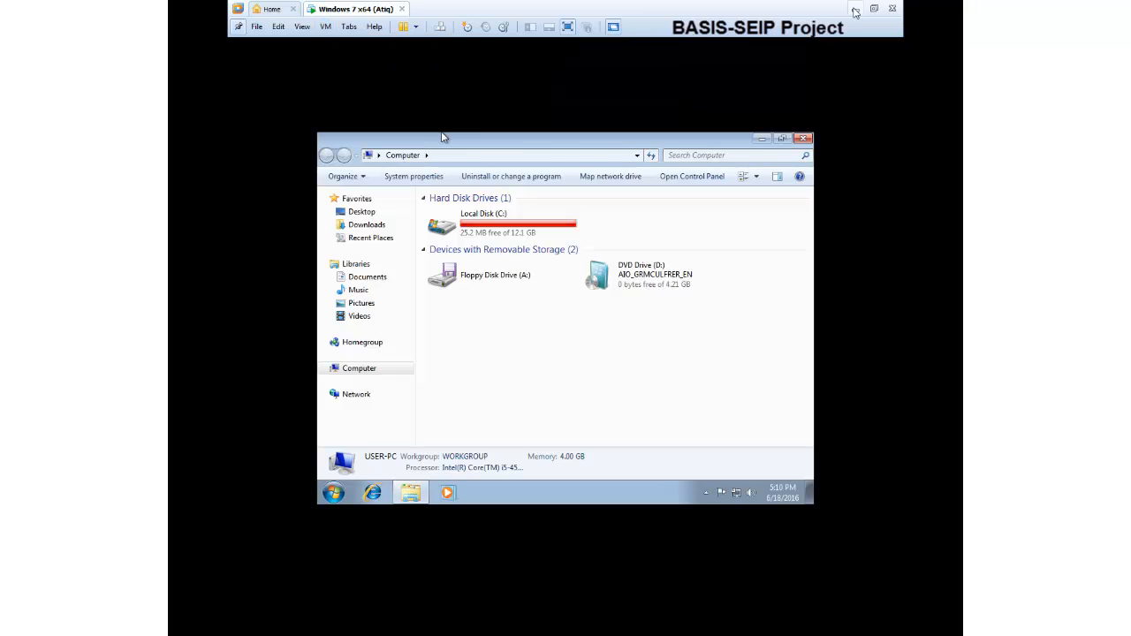
Minimize the virtual machine, check the host's This PC for Removable Disk (E:), and return to the Windows 7 x64 virtual machine.
{"action": "left_click", "coordinate": [855, 9]}
{"action": "double_click", "coordinate": [190, 84]}
{"action": "left_click", "coordinate": [669, 182]}
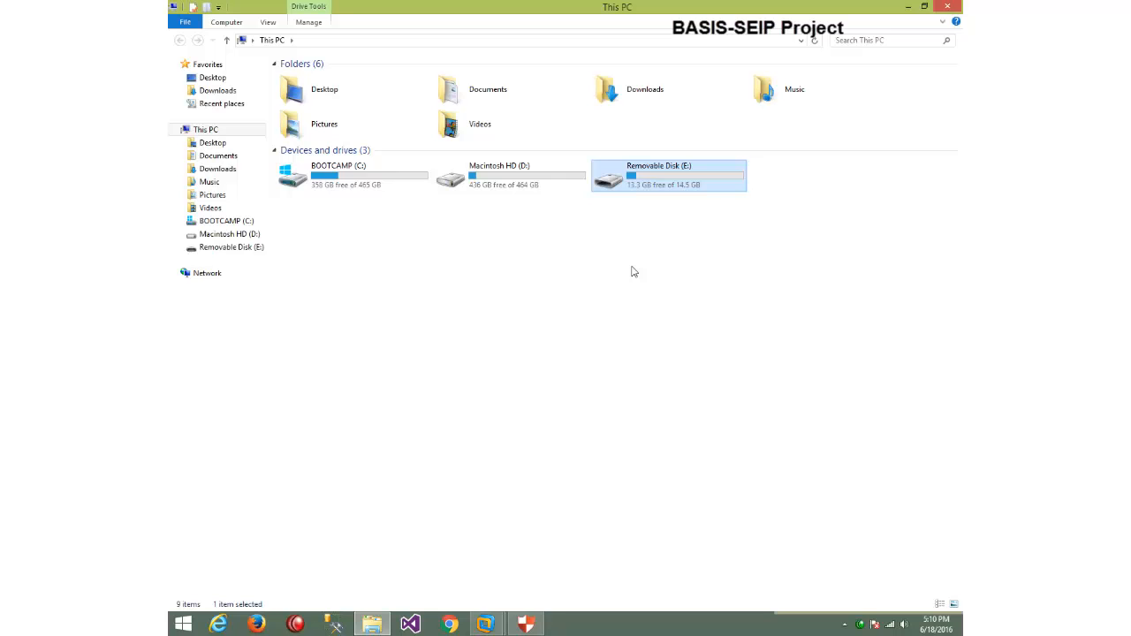
{"action": "left_click", "coordinate": [612, 299]}
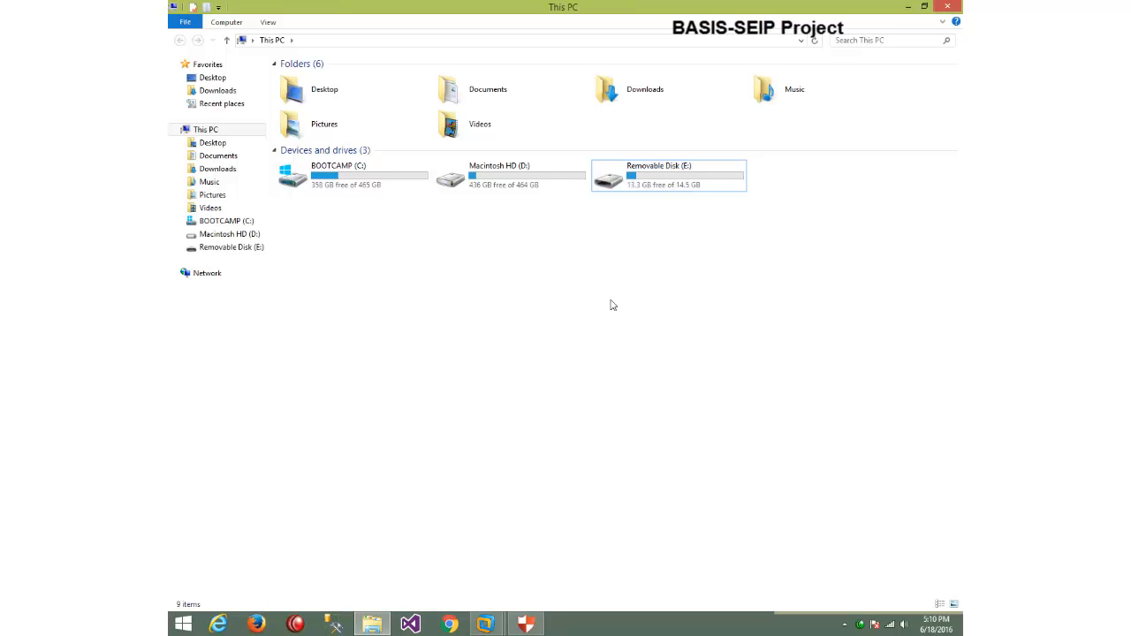
{"action": "left_click", "coordinate": [947, 7]}
{"action": "mouse_move", "coordinate": [485, 623]}
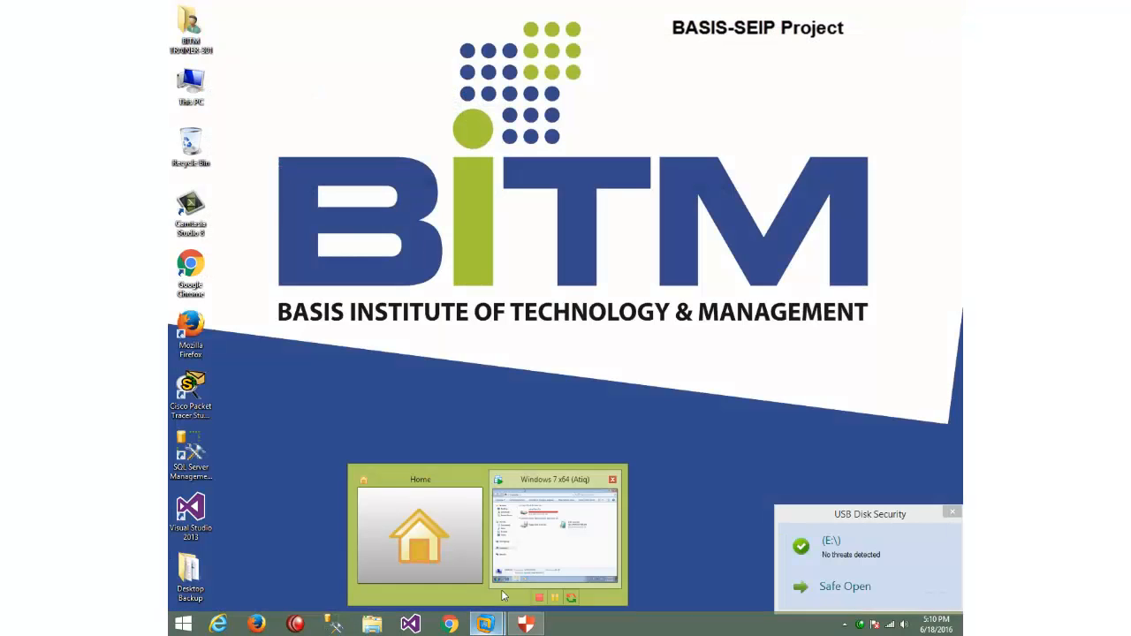
{"action": "left_click", "coordinate": [532, 546]}
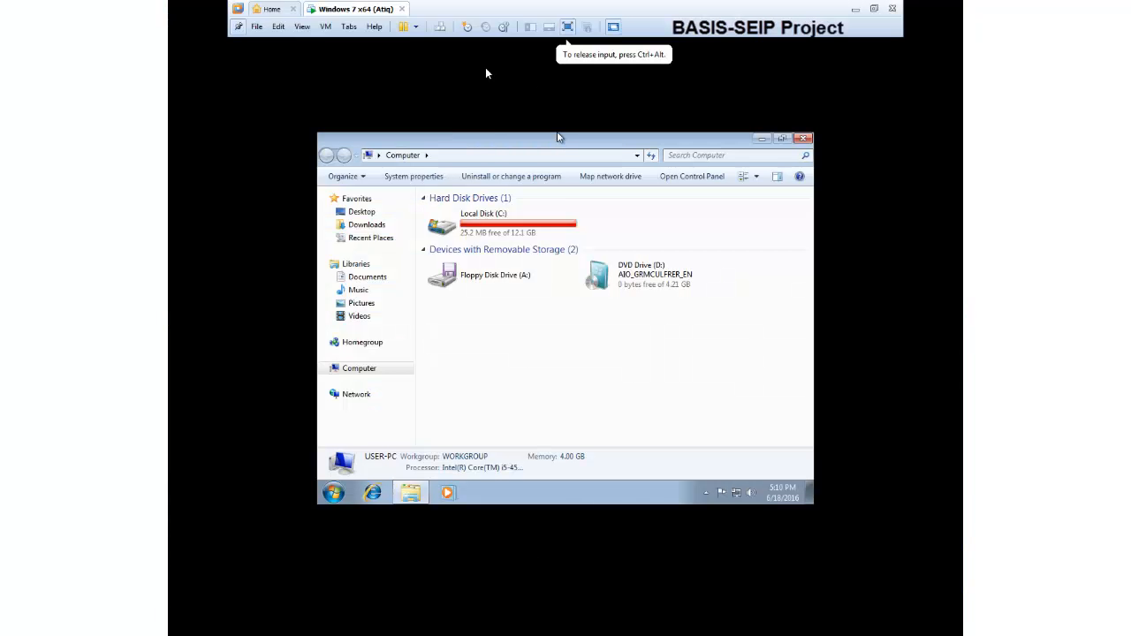
Connect the Mass Storage Device from the host to the virtual machine and open its driver installation status.
{"action": "left_click", "coordinate": [325, 27]}
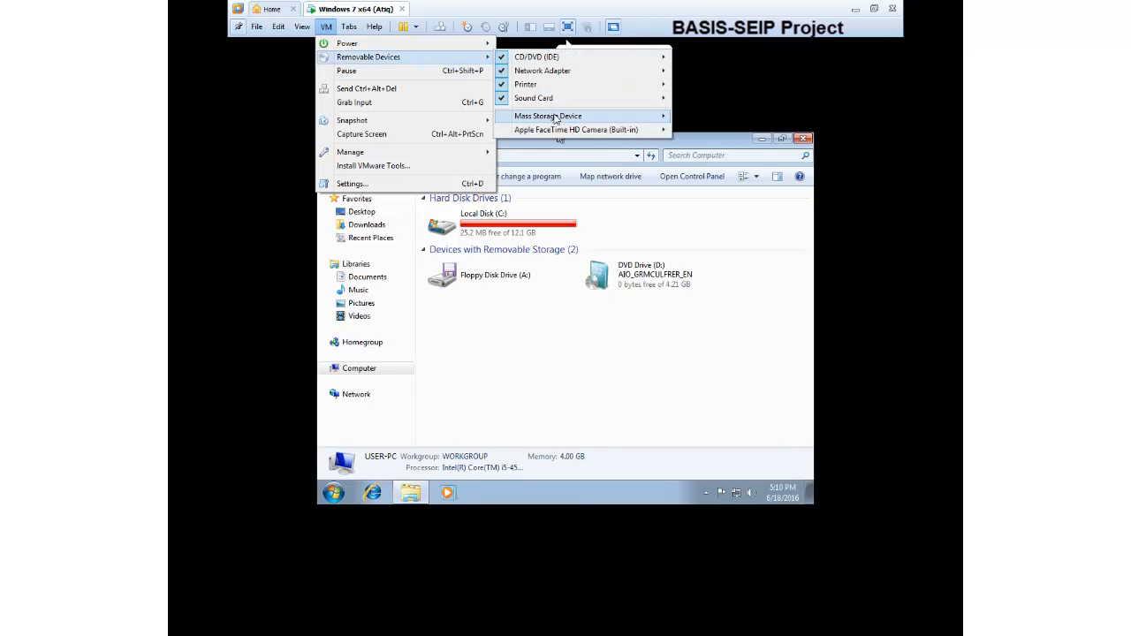
{"action": "mouse_move", "coordinate": [623, 122]}
{"action": "left_click", "coordinate": [698, 119]}
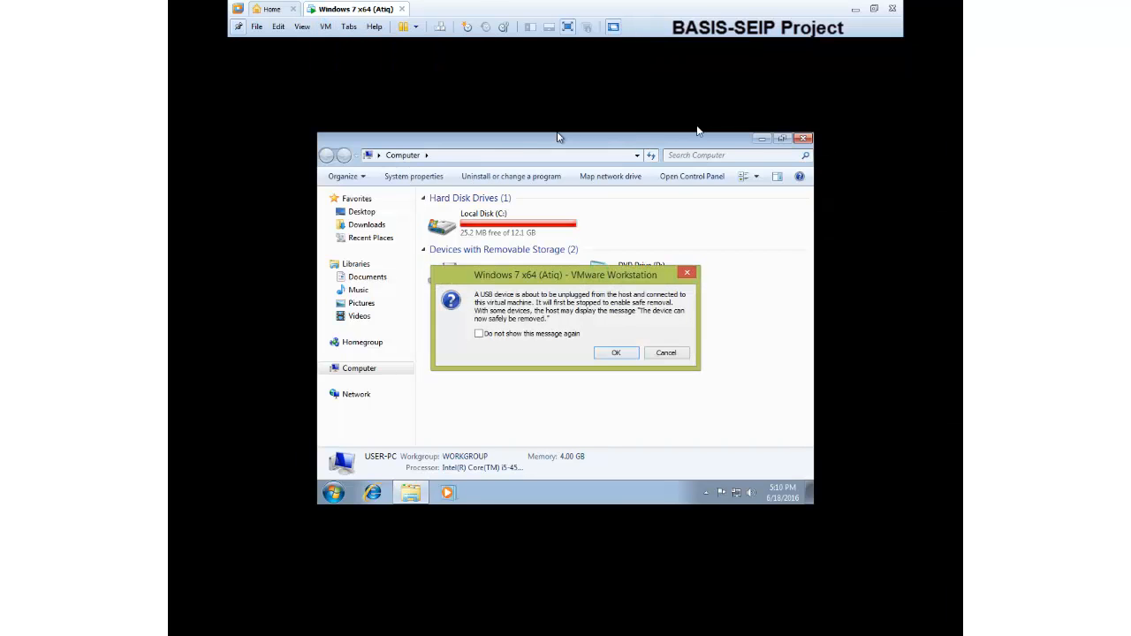
{"action": "left_click", "coordinate": [622, 355]}
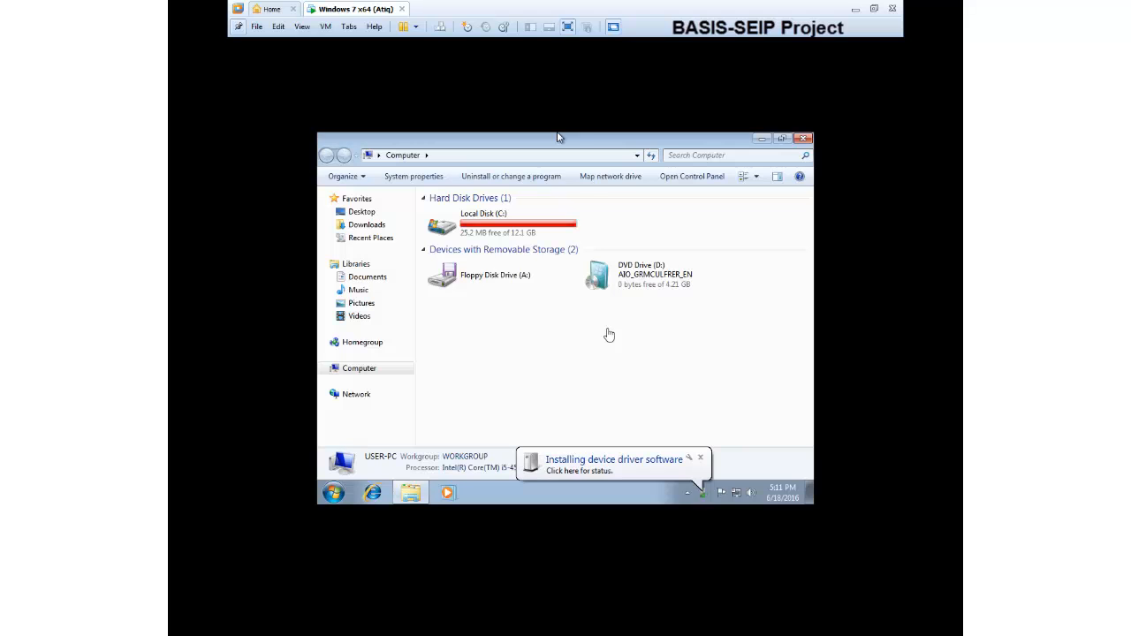
{"action": "left_click", "coordinate": [603, 468]}
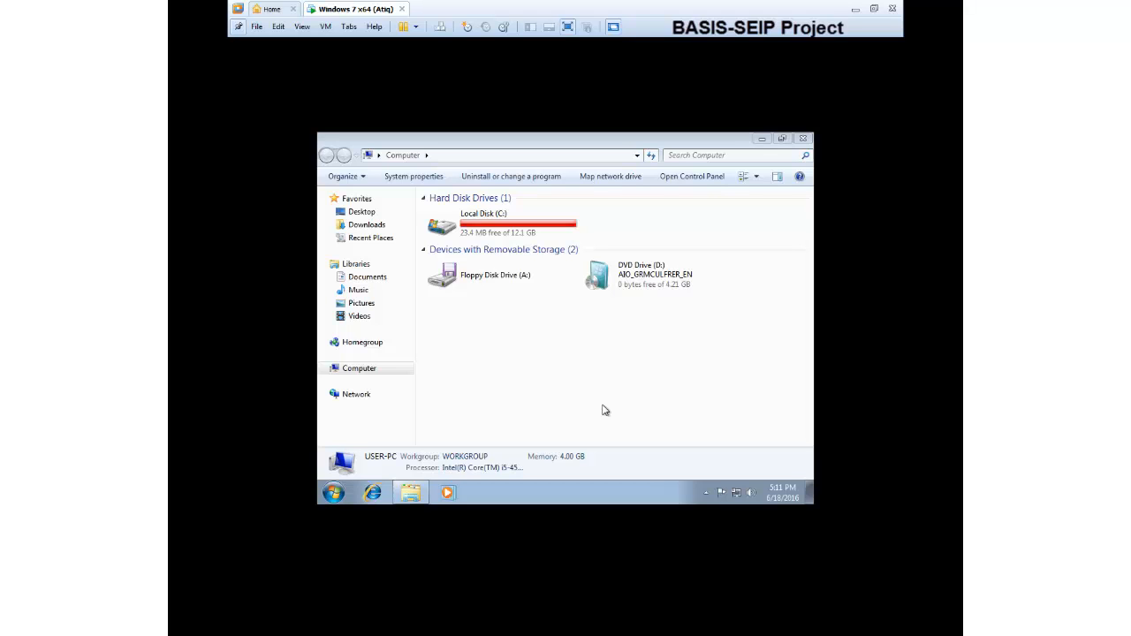
Refresh the Computer window and dismiss the AutoPlay prompt for Removable Disk (E:).
{"action": "left_click", "coordinate": [608, 374]}
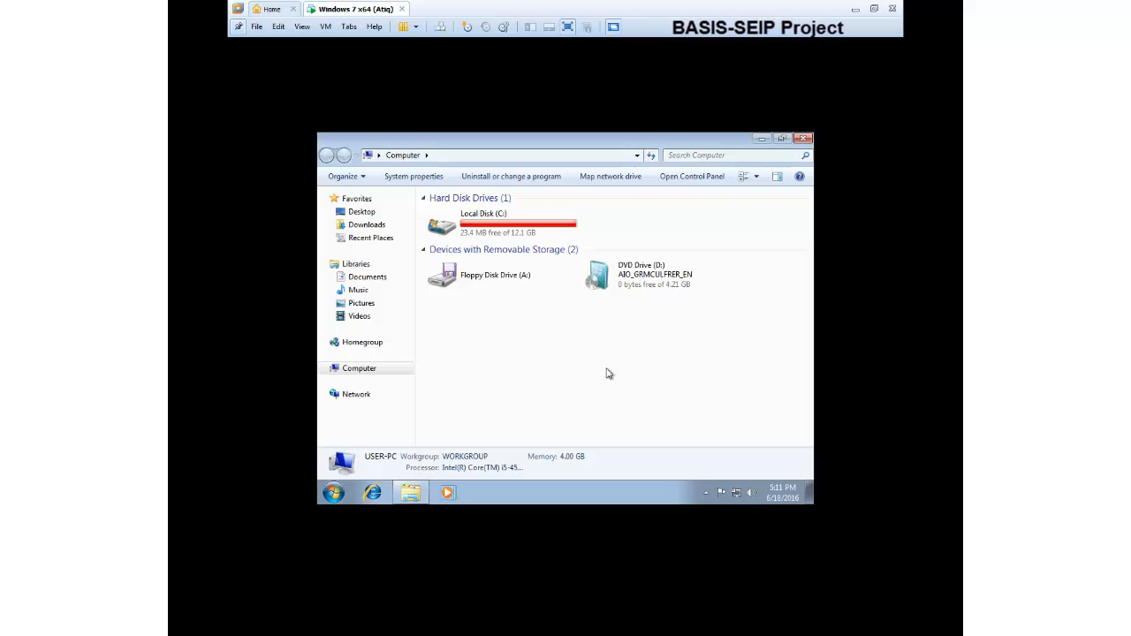
{"action": "right_click", "coordinate": [608, 374]}
{"action": "left_click", "coordinate": [617, 399]}
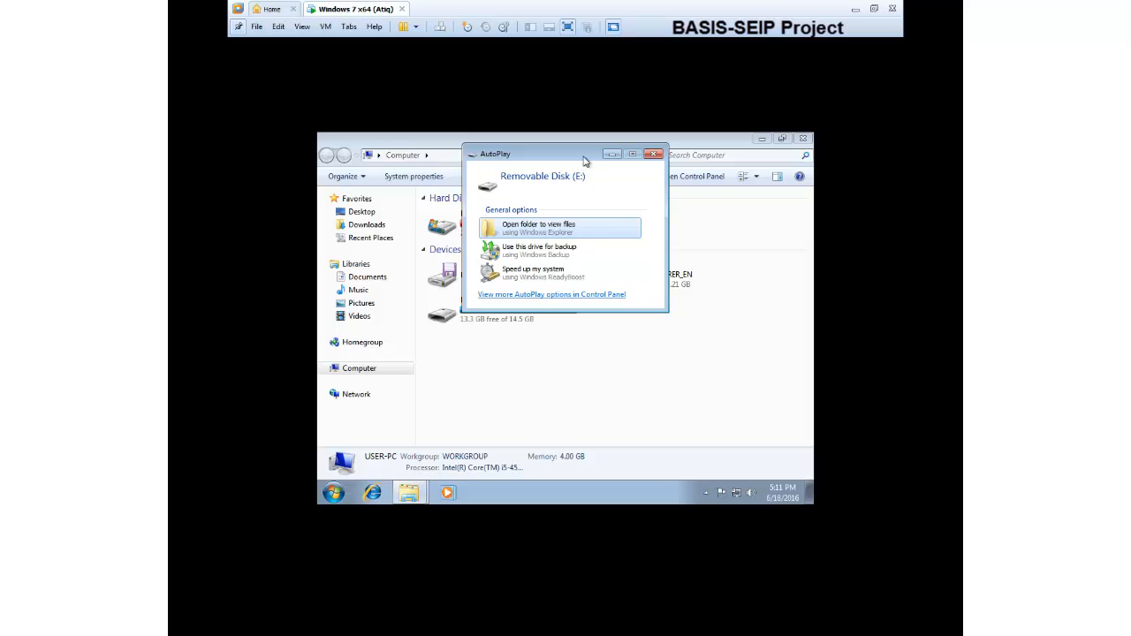
{"action": "left_click_drag", "start_coordinate": [585, 160], "coordinate": [631, 256]}
{"action": "left_click", "coordinate": [697, 251]}
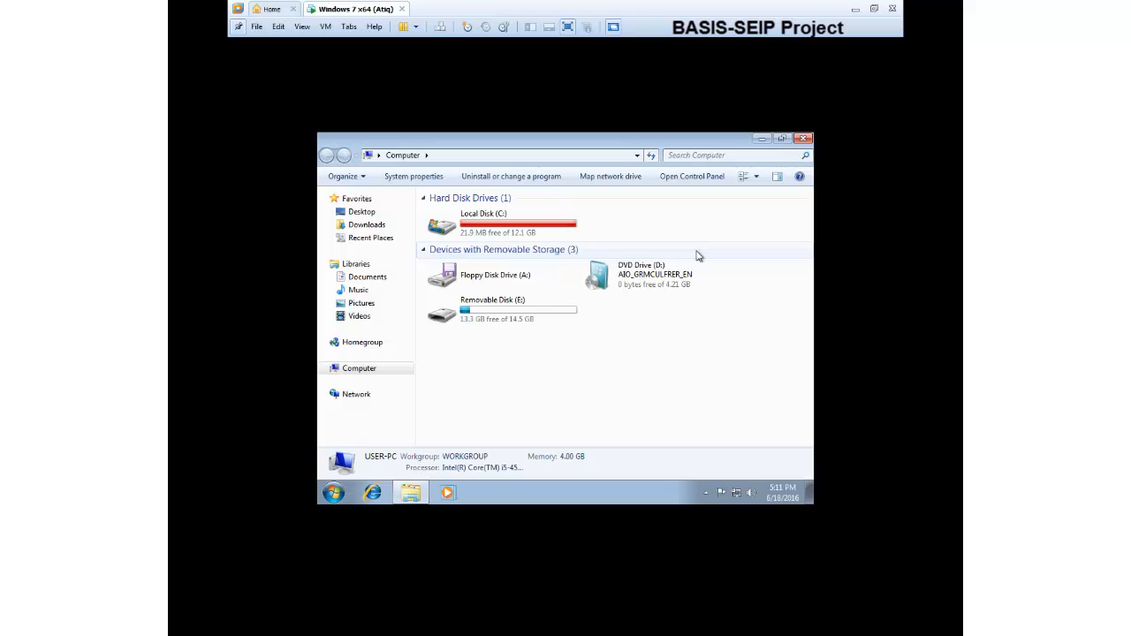
View the contents of Removable Disk (E:) and close both the Explorer and Driver Software Installation windows.
{"action": "left_click", "coordinate": [326, 367]}
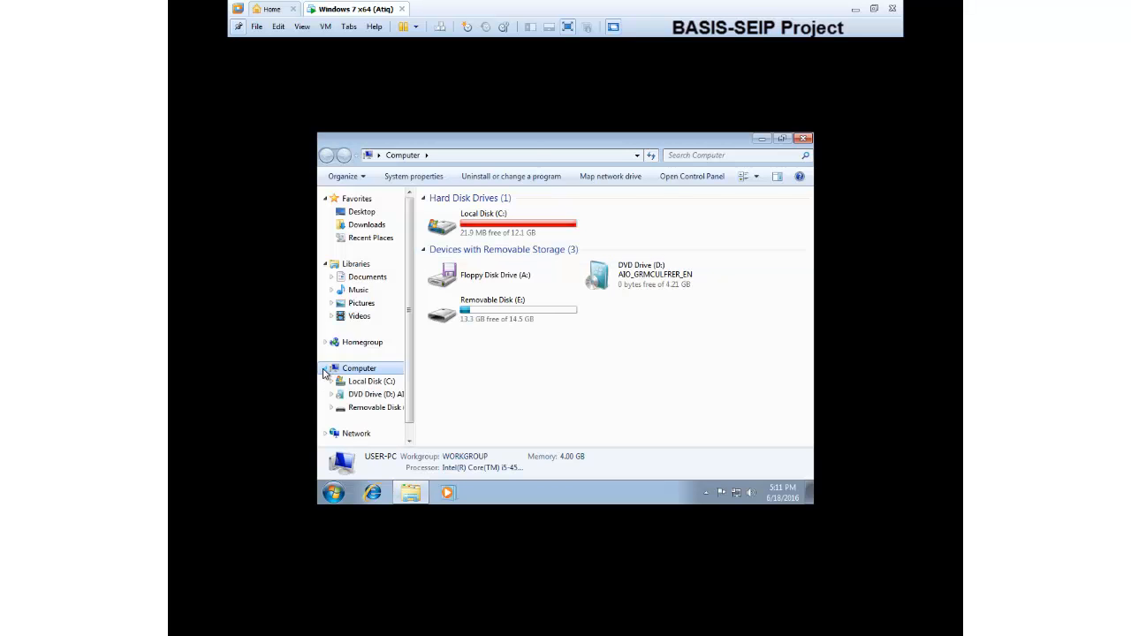
{"action": "left_click", "coordinate": [369, 409]}
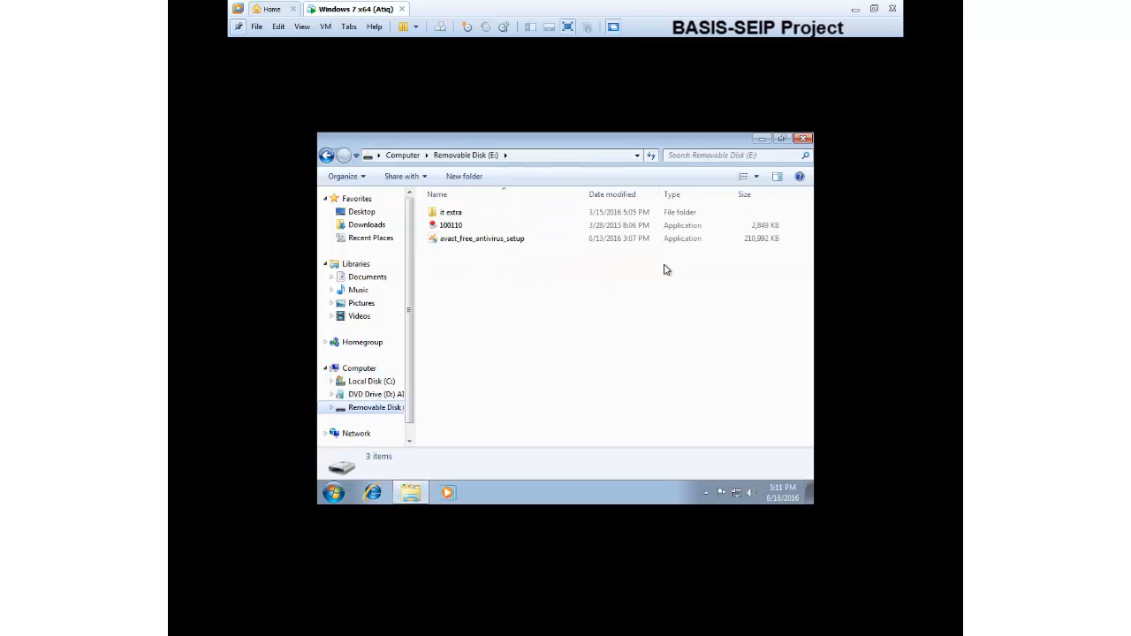
{"action": "left_click", "coordinate": [803, 140]}
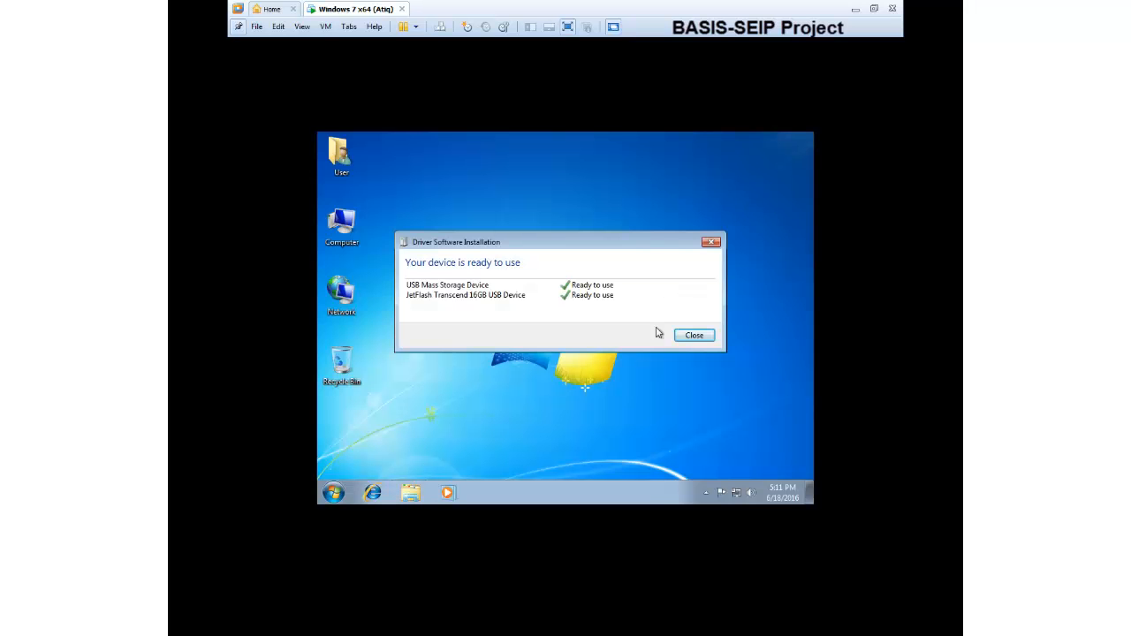
{"action": "left_click", "coordinate": [694, 336]}
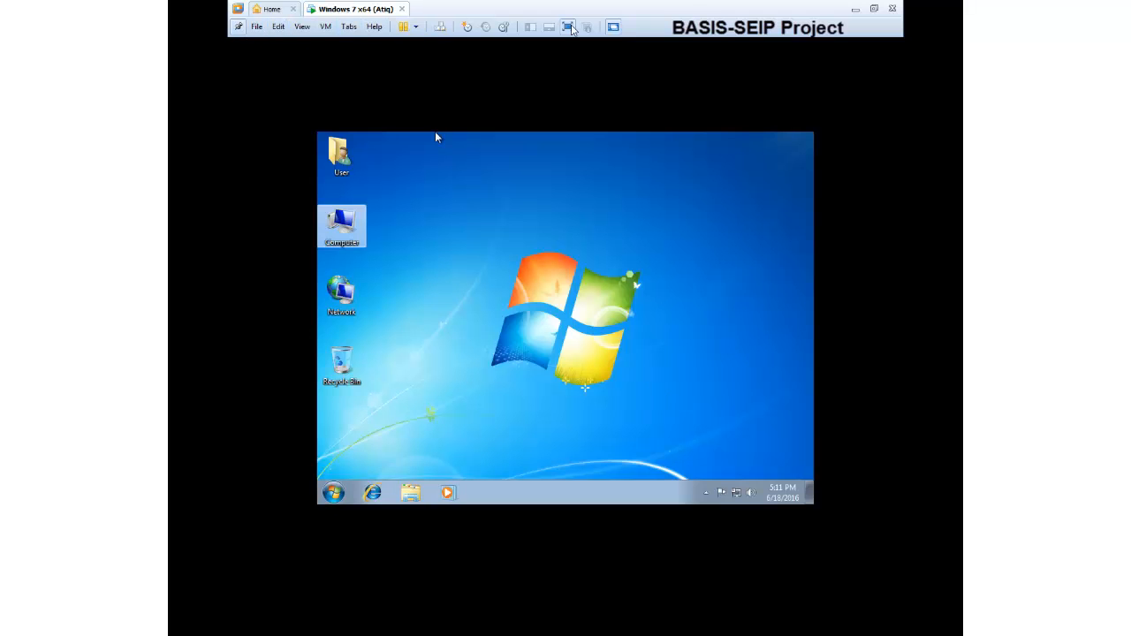
Leave and re-enter full-screen mode, and check the VMware Tools disc in the guest's Computer window.
{"action": "left_click", "coordinate": [570, 27]}
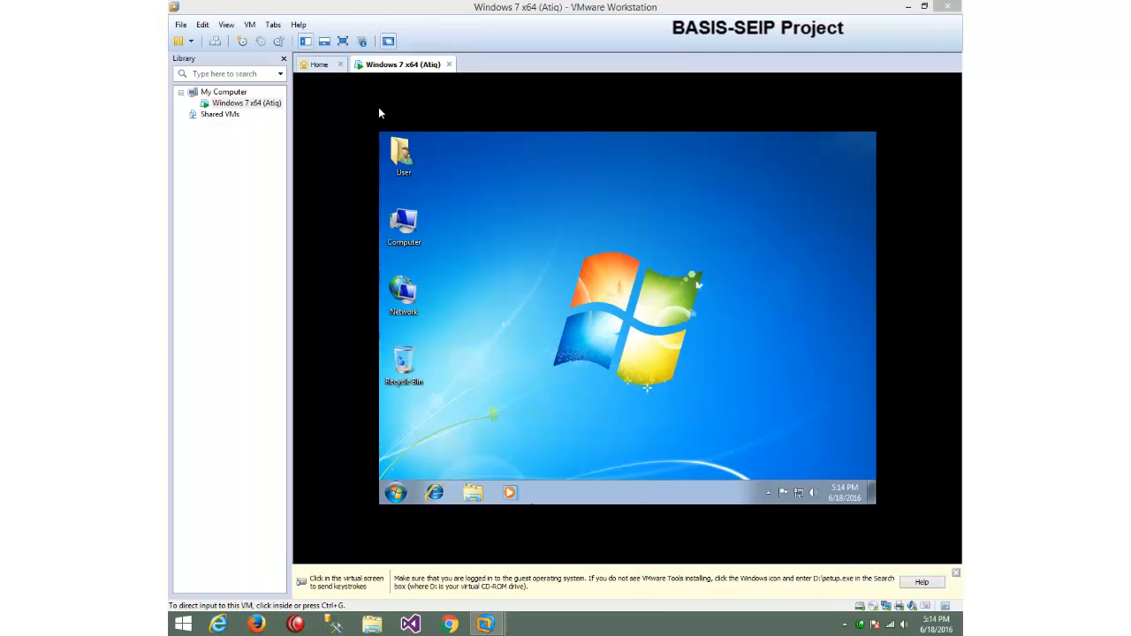
{"action": "left_click", "coordinate": [342, 41]}
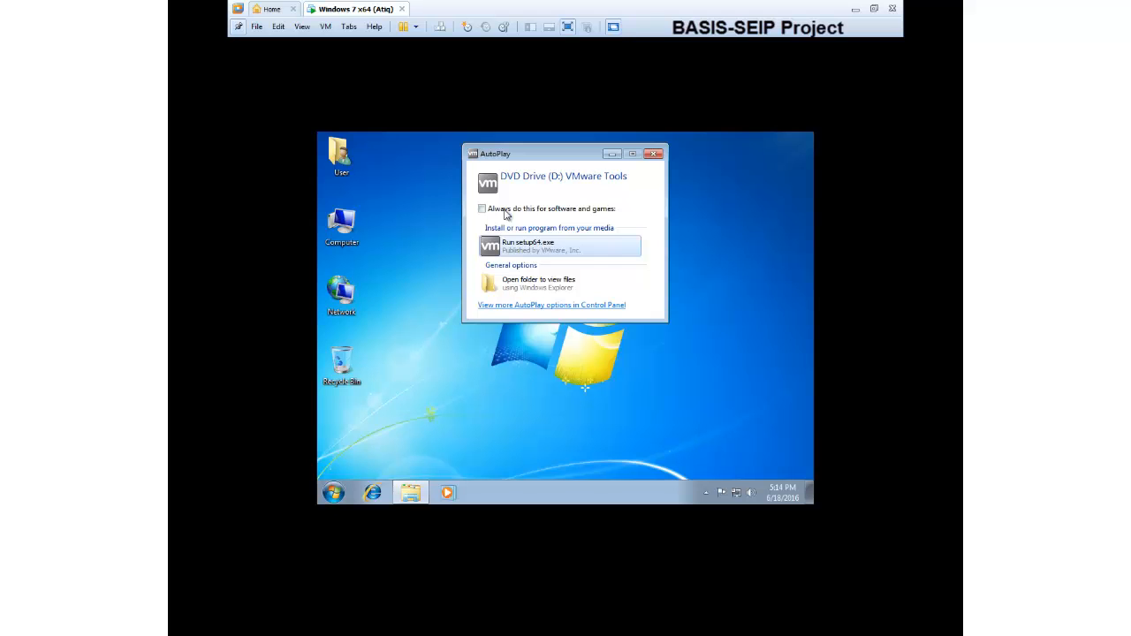
{"action": "left_click", "coordinate": [428, 202]}
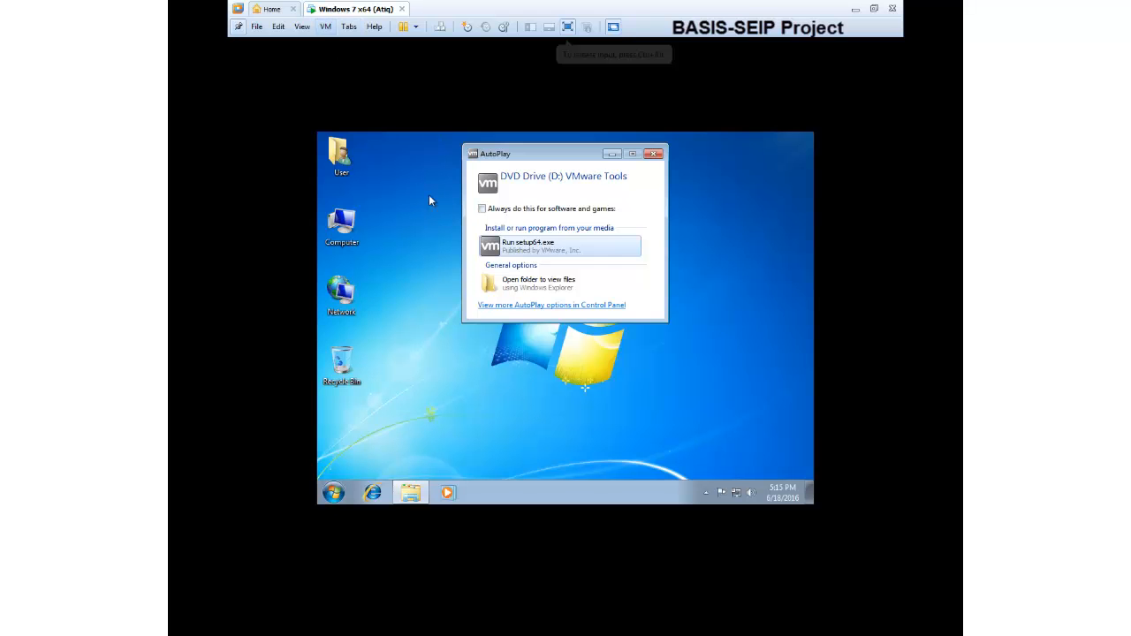
{"action": "double_click", "coordinate": [341, 225]}
{"action": "left_click", "coordinate": [648, 281]}
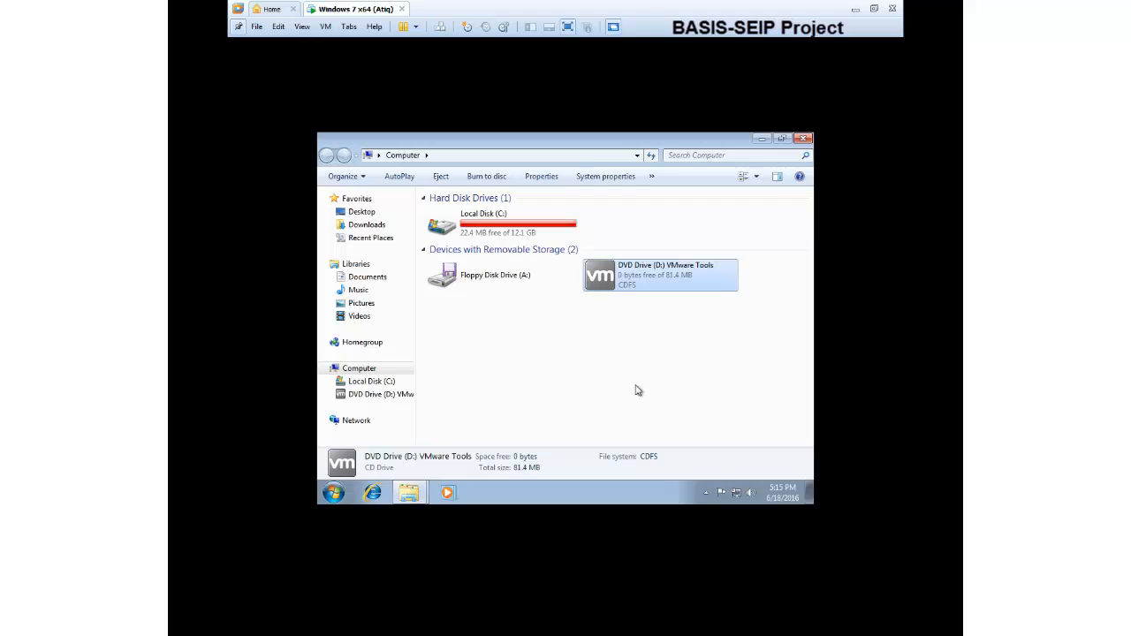
{"action": "left_click", "coordinate": [802, 138]}
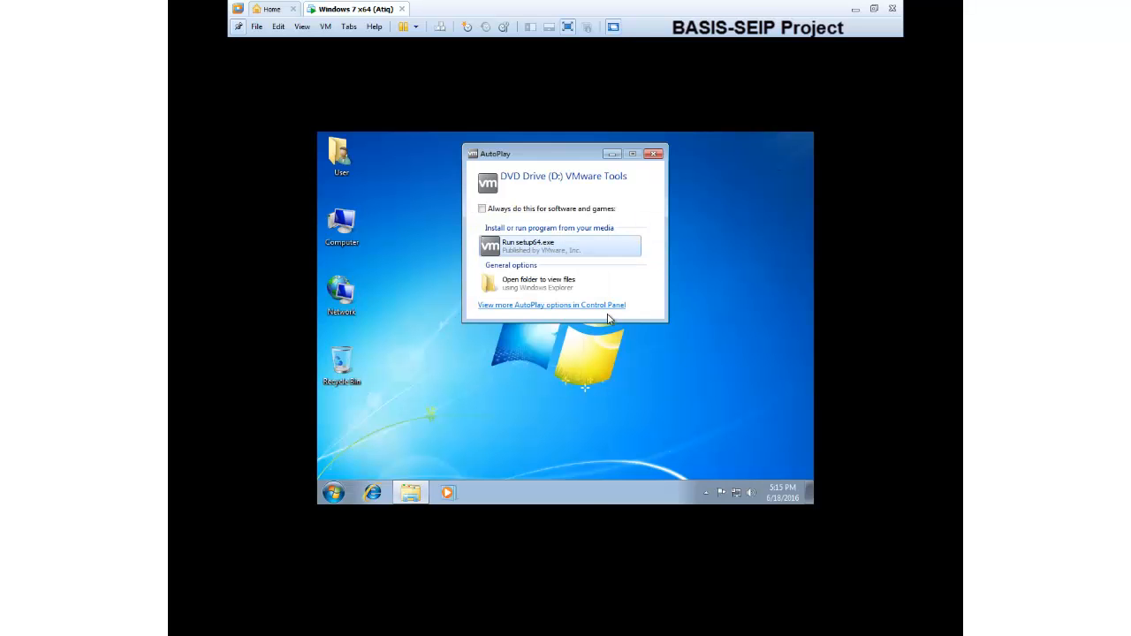
Try to install VMware Tools by running setup64.exe, cancel the setup and close AutoPlay.
{"action": "key", "text": "Return"}
{"action": "left_click", "coordinate": [621, 252]}
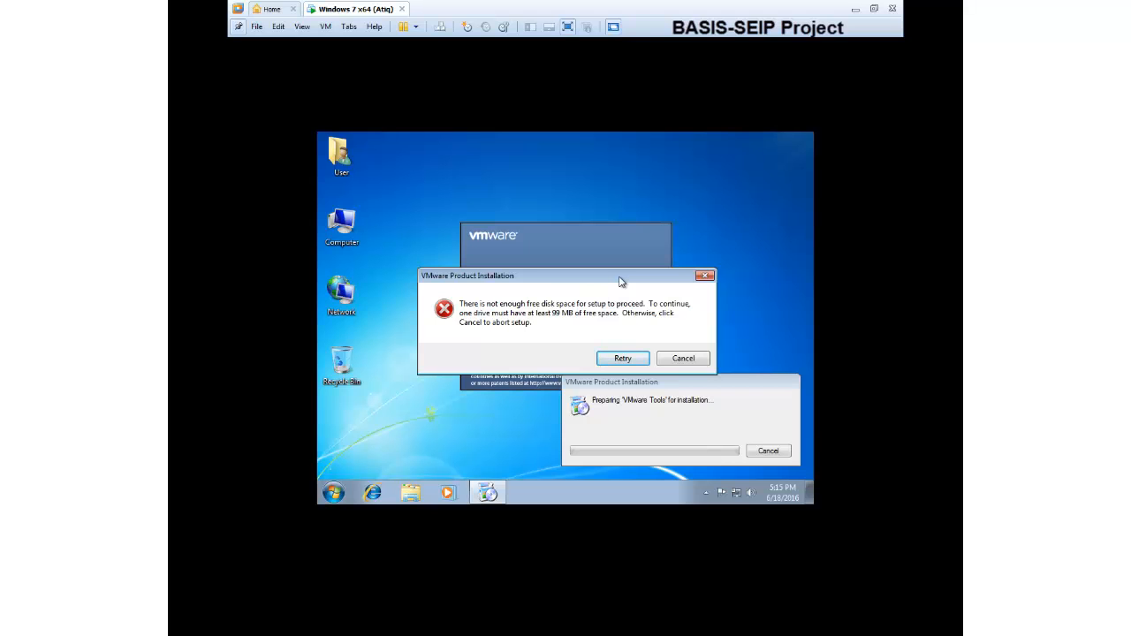
{"action": "left_click", "coordinate": [684, 359]}
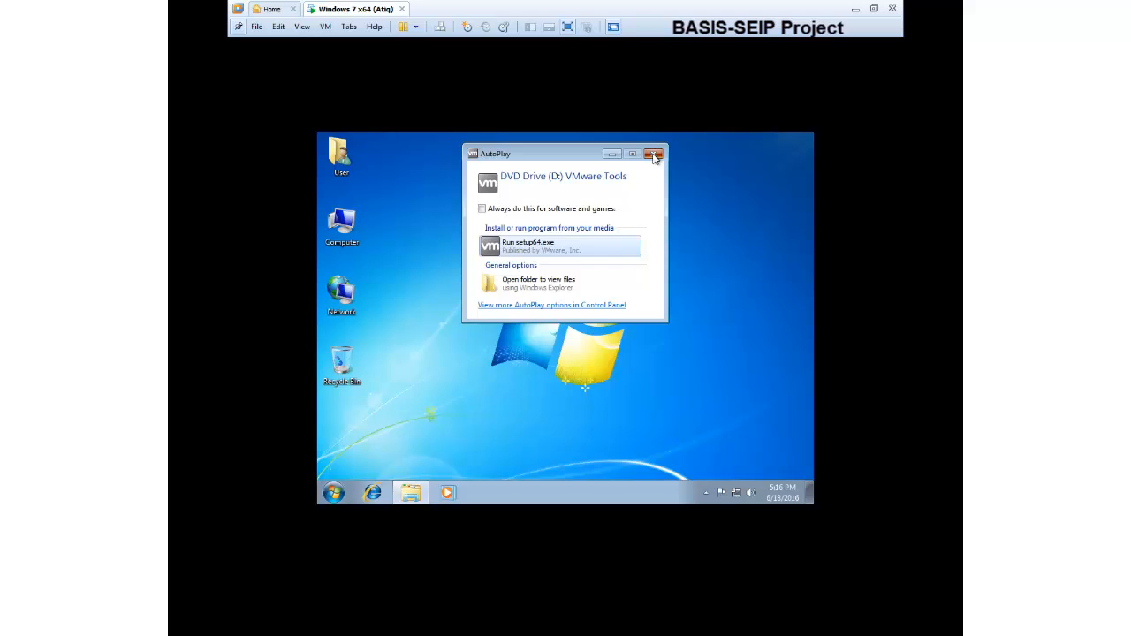
{"action": "left_click", "coordinate": [654, 155]}
Check the VMware Tools DVD drive in Computer and look up the virtual machine's Install VMware Tools command.
{"action": "double_click", "coordinate": [341, 224]}
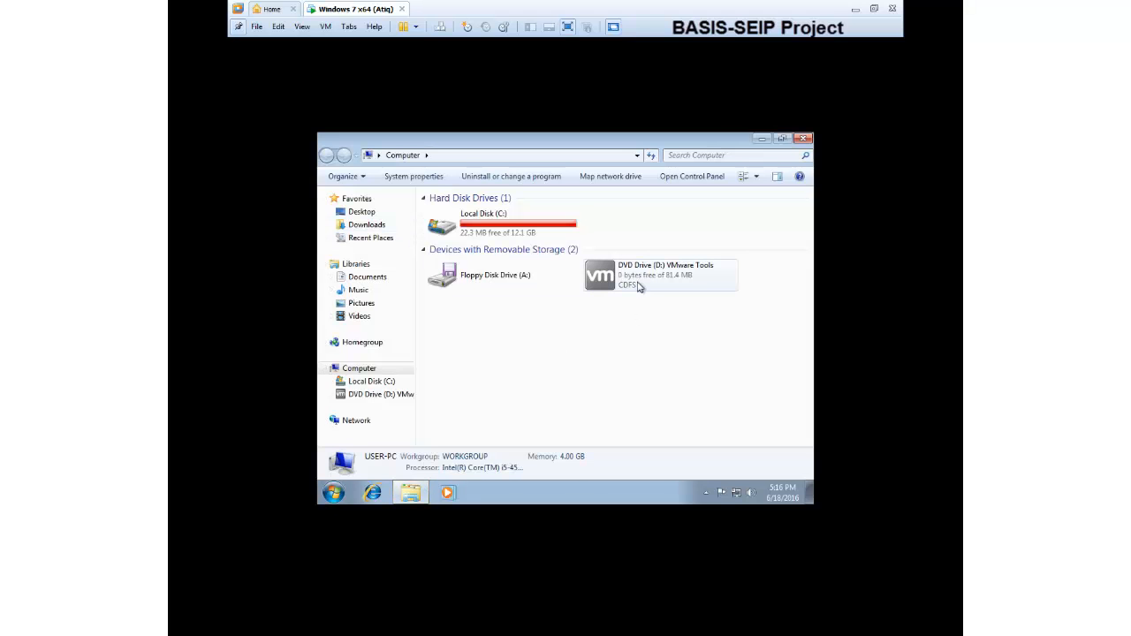
{"action": "left_click", "coordinate": [801, 140]}
{"action": "left_click", "coordinate": [326, 27]}
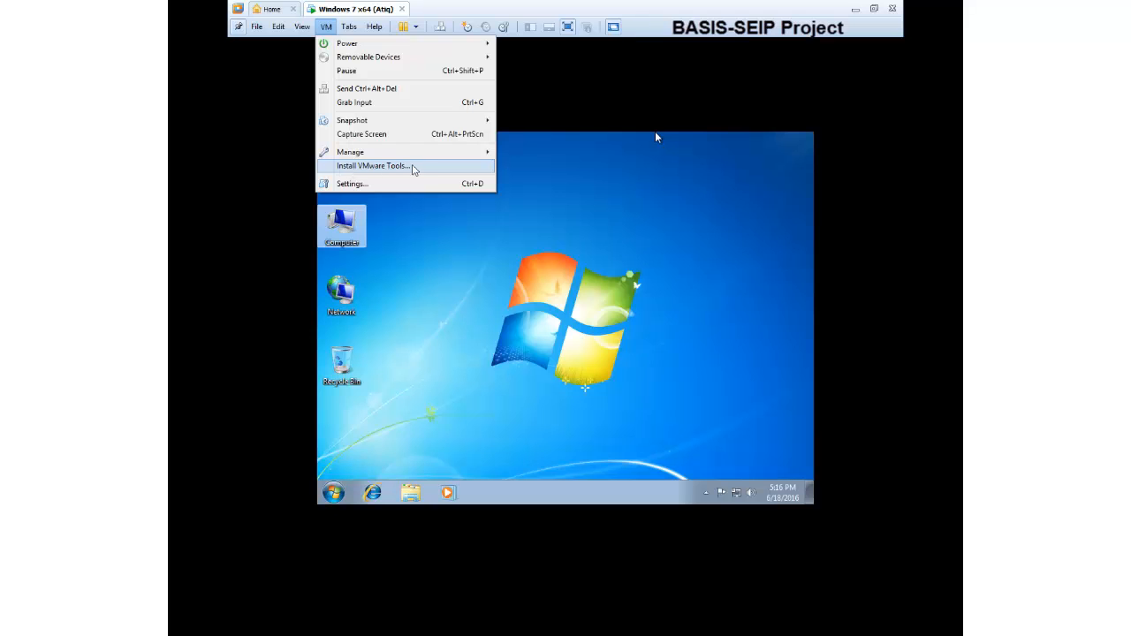
{"action": "left_click", "coordinate": [656, 137]}
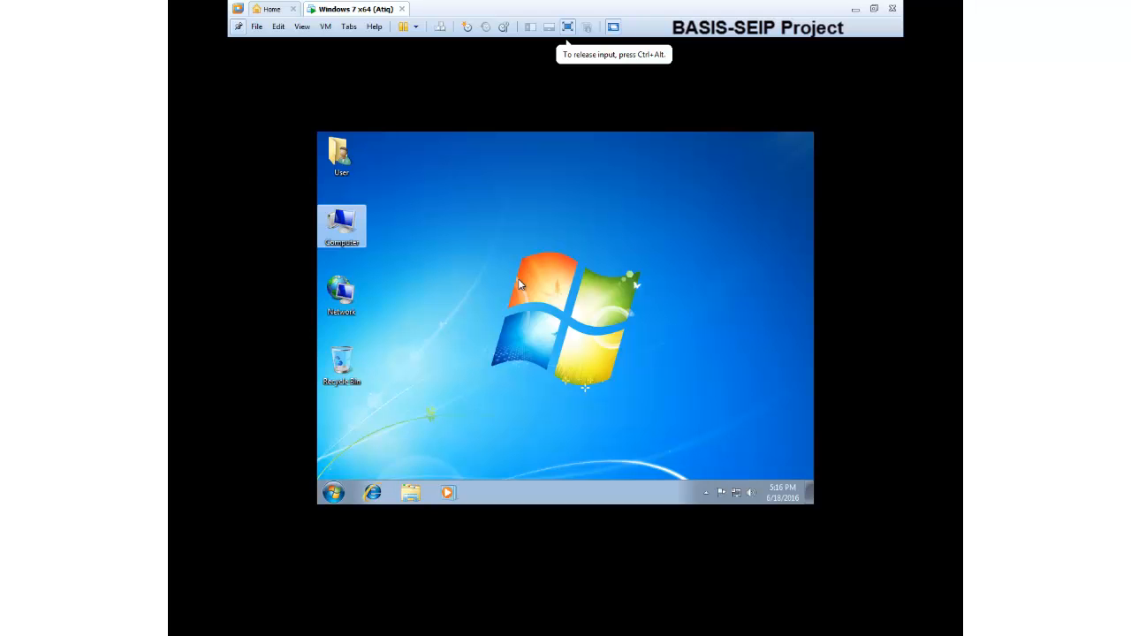
{"action": "left_click", "coordinate": [557, 316]}
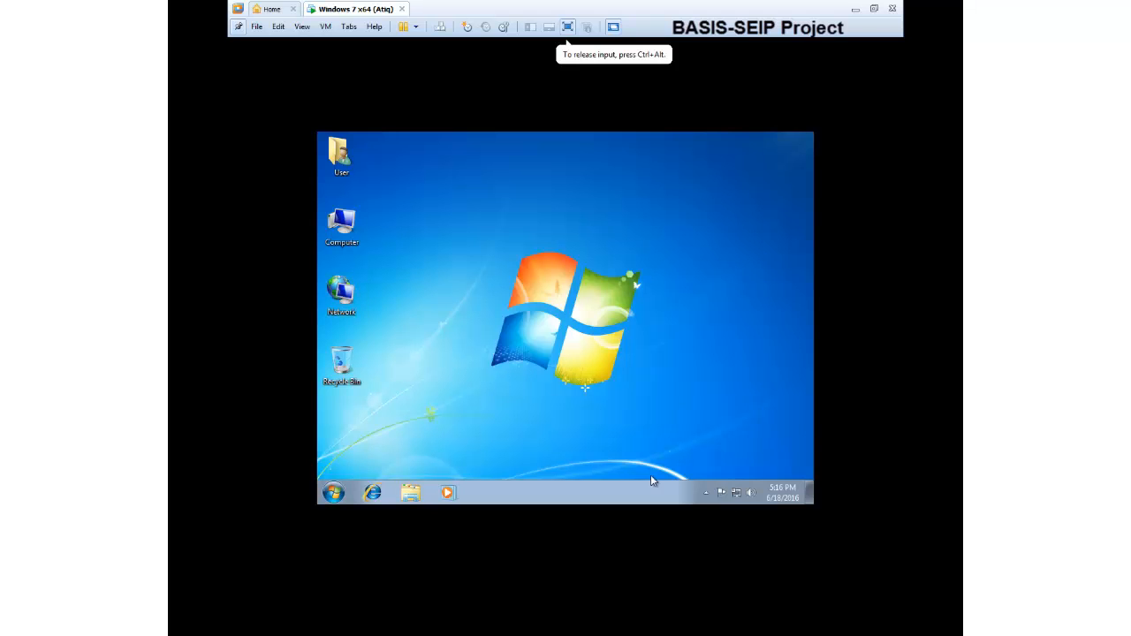
Open Control Panel in the guest and show its items as large icons.
{"action": "left_click", "coordinate": [333, 492]}
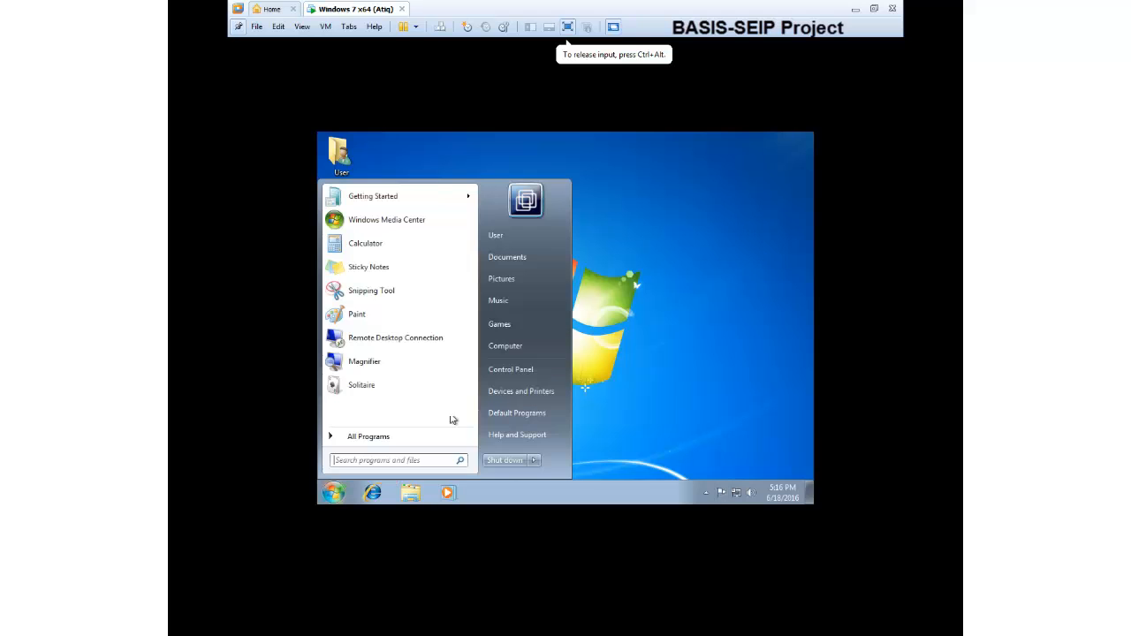
{"action": "left_click", "coordinate": [523, 371]}
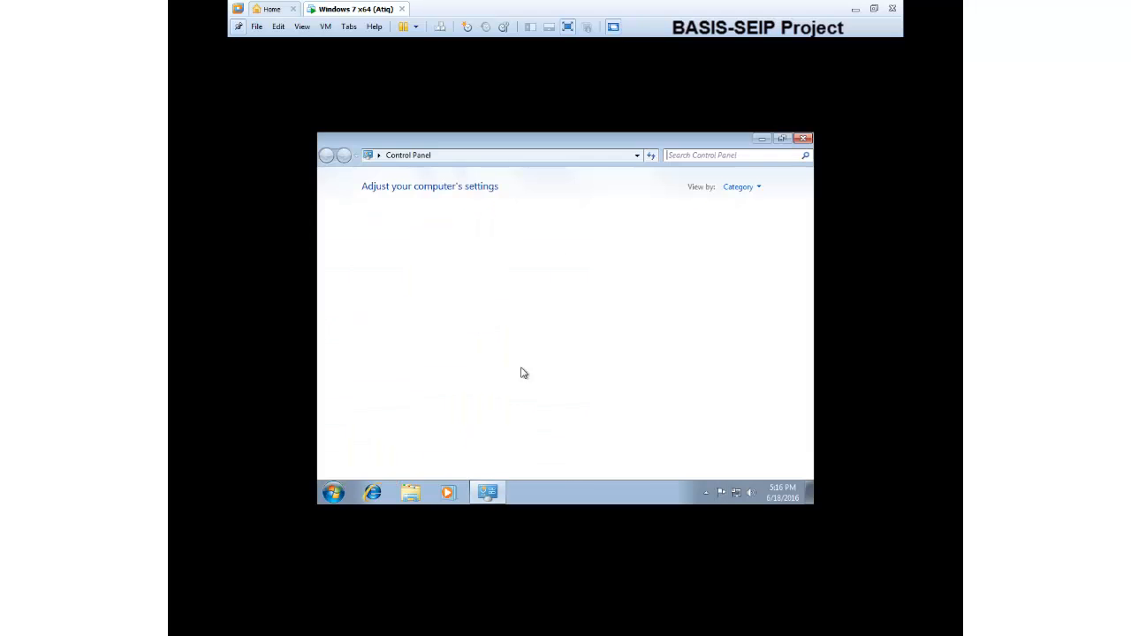
{"action": "left_click", "coordinate": [757, 188]}
{"action": "left_click", "coordinate": [756, 222]}
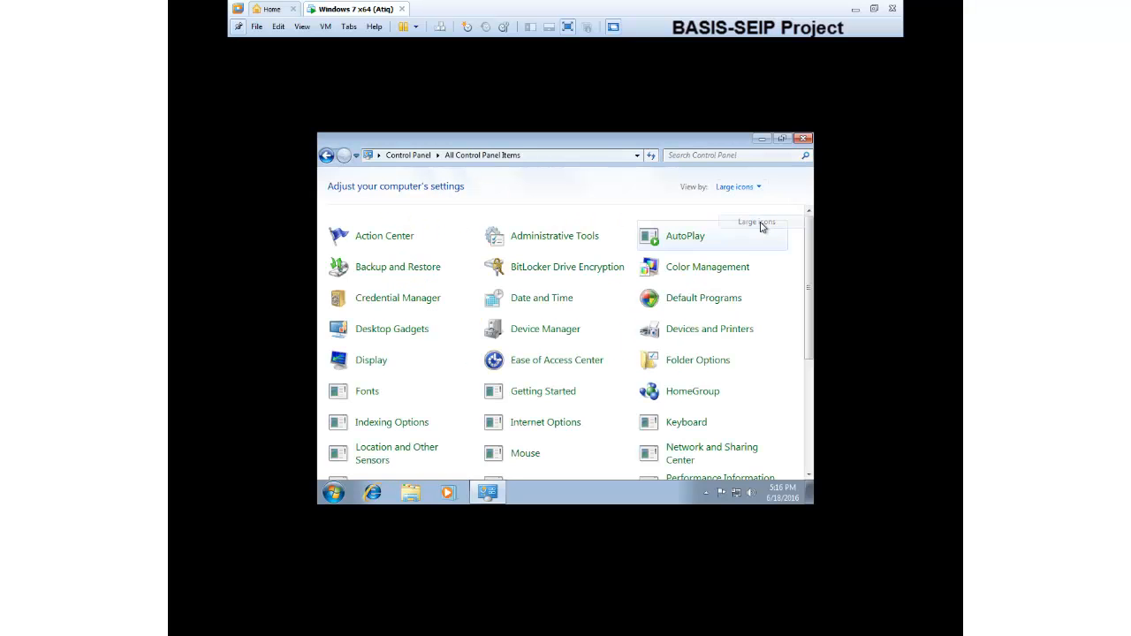
{"action": "scroll", "coordinate": [752, 245], "scroll_direction": "down", "scroll_amount": 3}
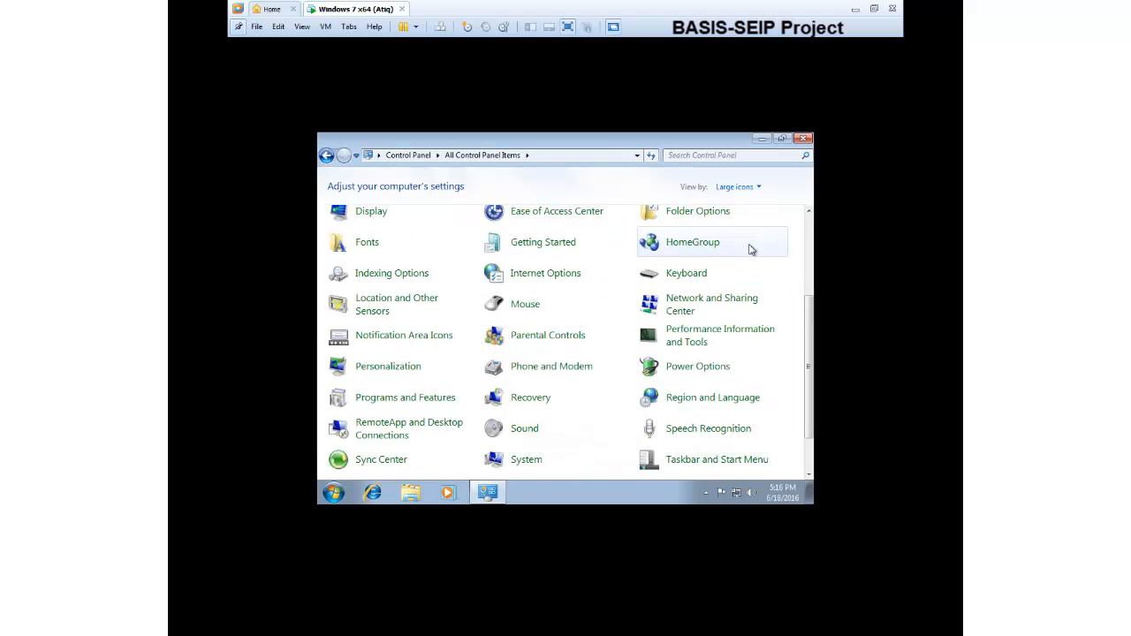
{"action": "scroll", "coordinate": [757, 255], "scroll_direction": "up", "scroll_amount": 3}
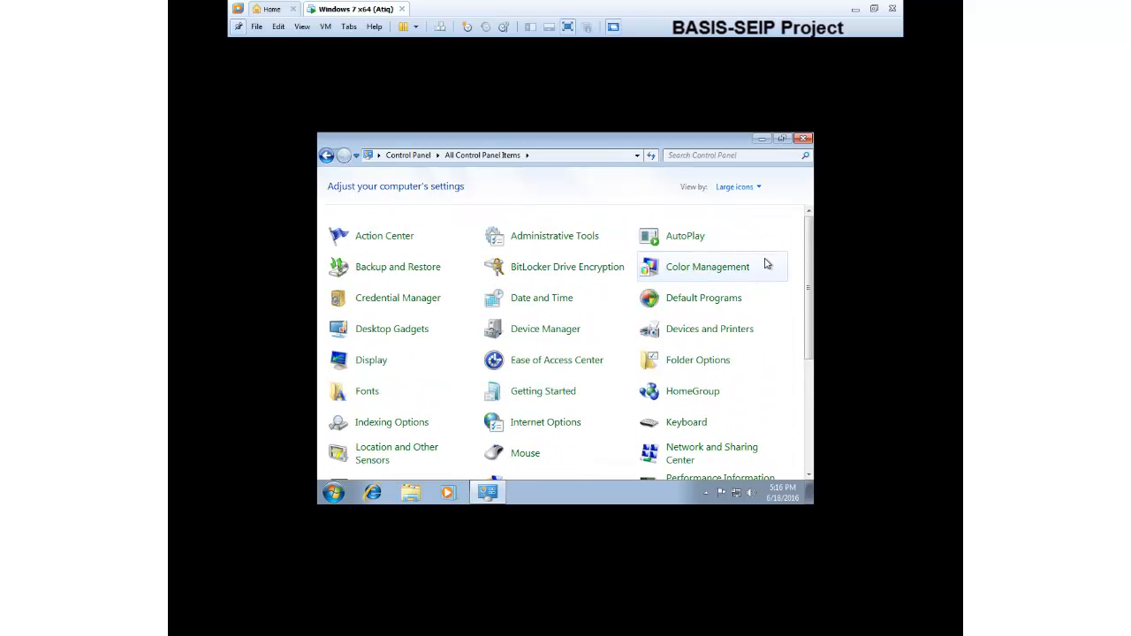
{"action": "scroll", "coordinate": [745, 263], "scroll_direction": "up", "scroll_amount": 1}
Turn off AutoPlay for all media and devices and save the setting.
{"action": "left_click", "coordinate": [673, 236]}
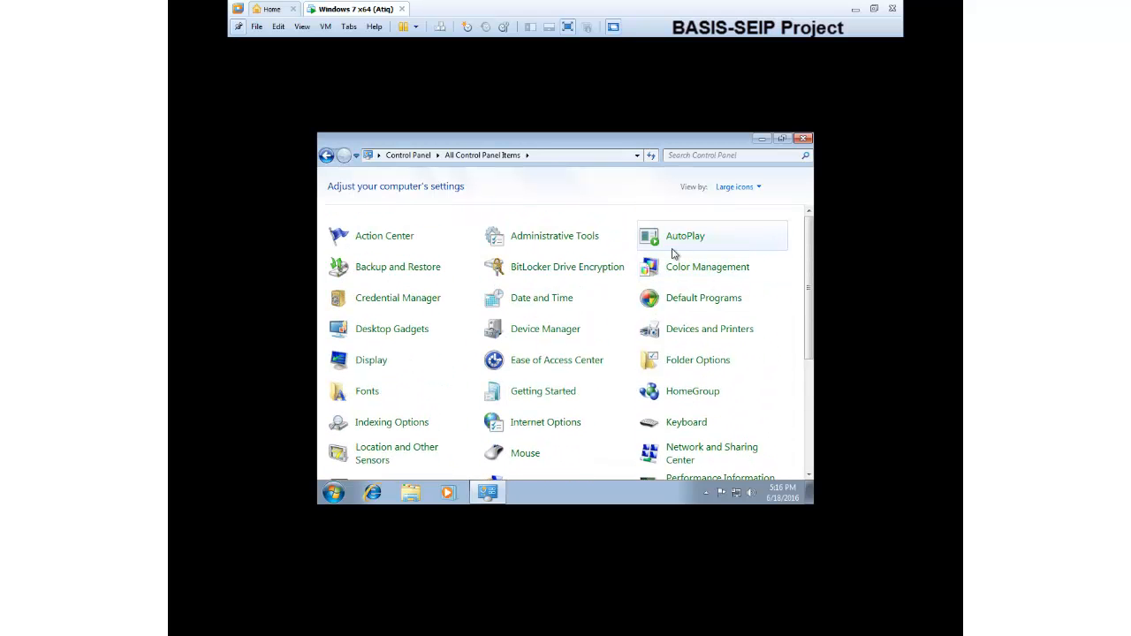
{"action": "left_click", "coordinate": [365, 196]}
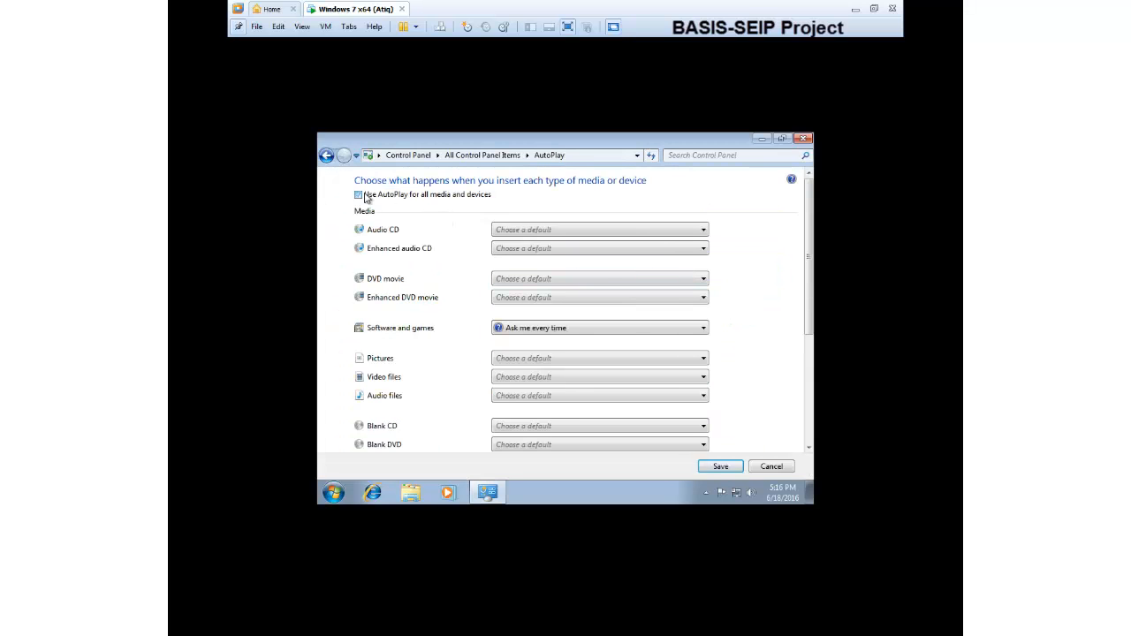
{"action": "left_click", "coordinate": [721, 469]}
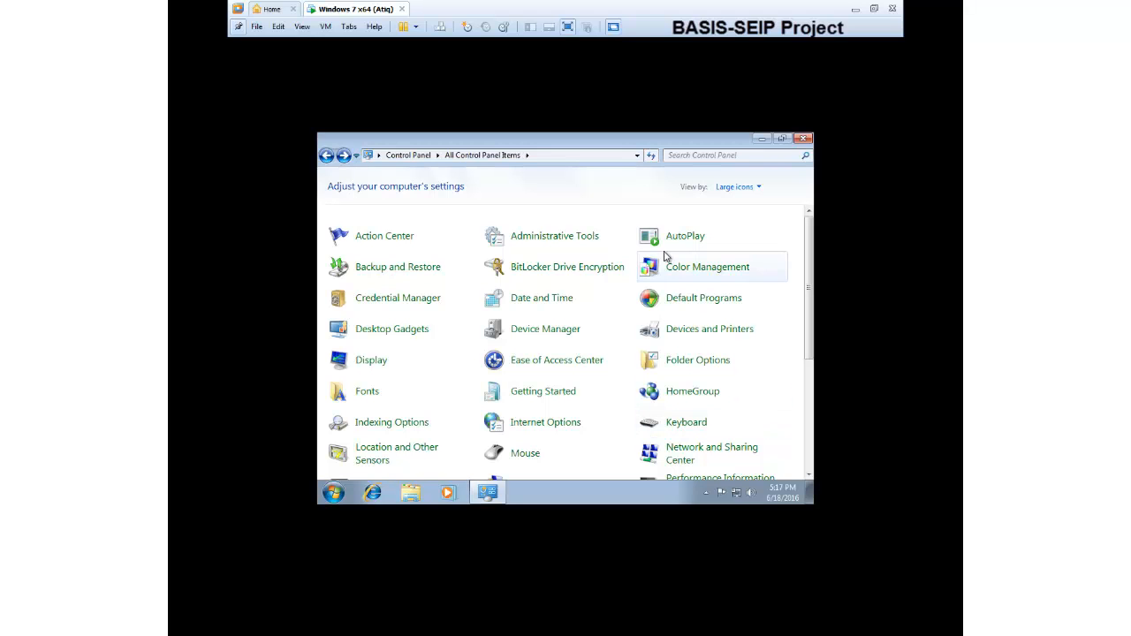
{"action": "scroll", "coordinate": [769, 333], "scroll_direction": "down", "scroll_amount": 1}
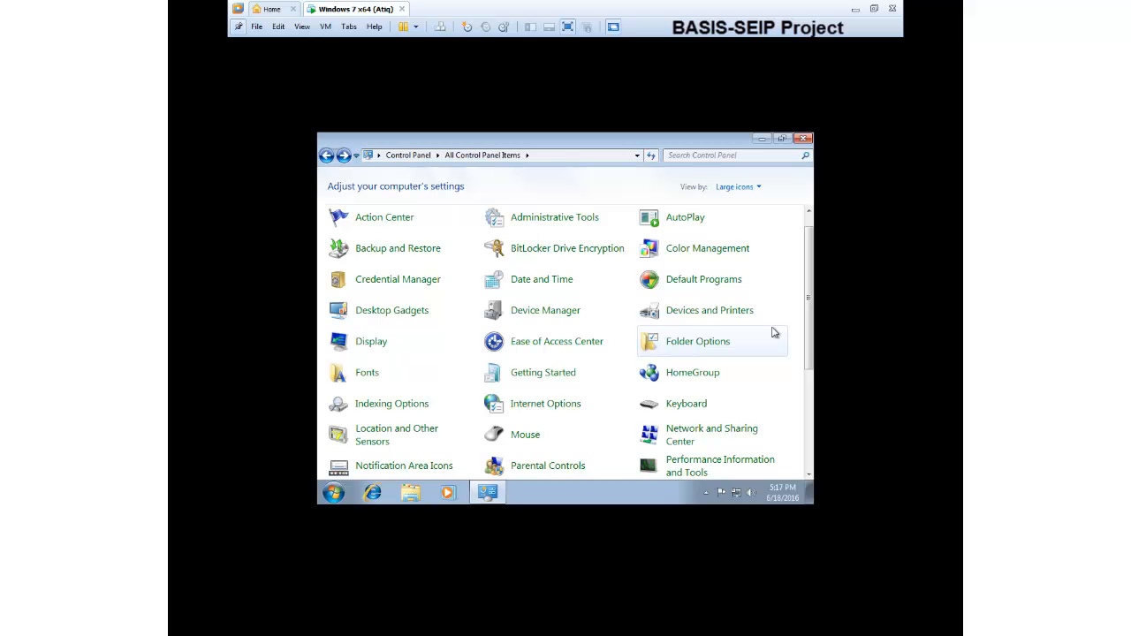
Set the Balanced power plan to never turn off the display, save it, and recheck the plan's settings.
{"action": "scroll", "coordinate": [774, 332], "scroll_direction": "down", "scroll_amount": 5}
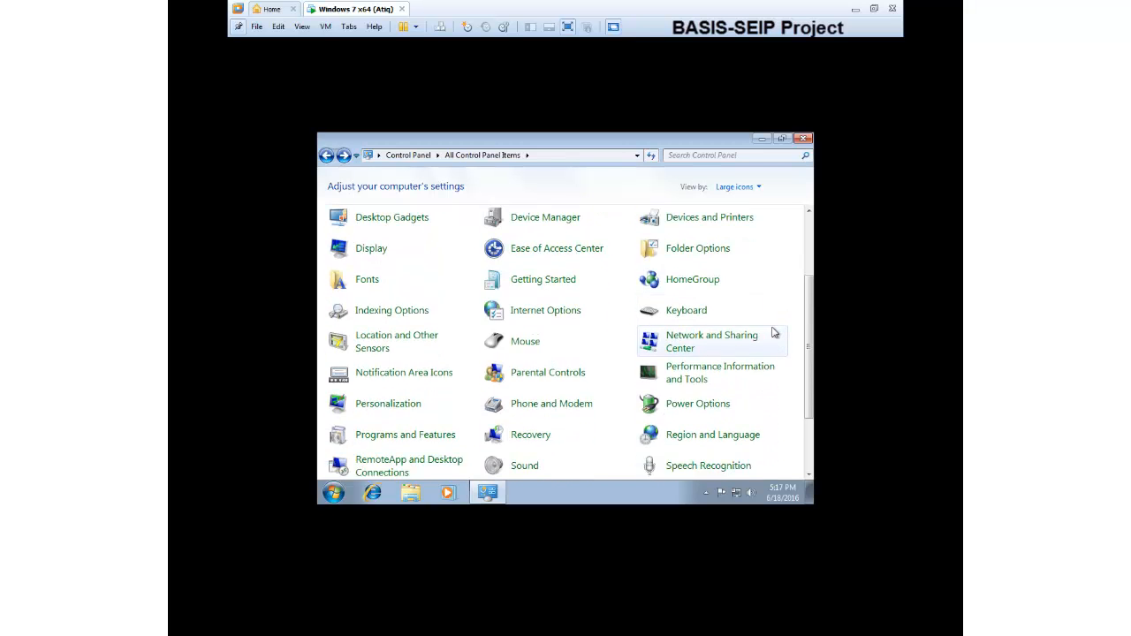
{"action": "scroll", "coordinate": [774, 332], "scroll_direction": "down", "scroll_amount": 1}
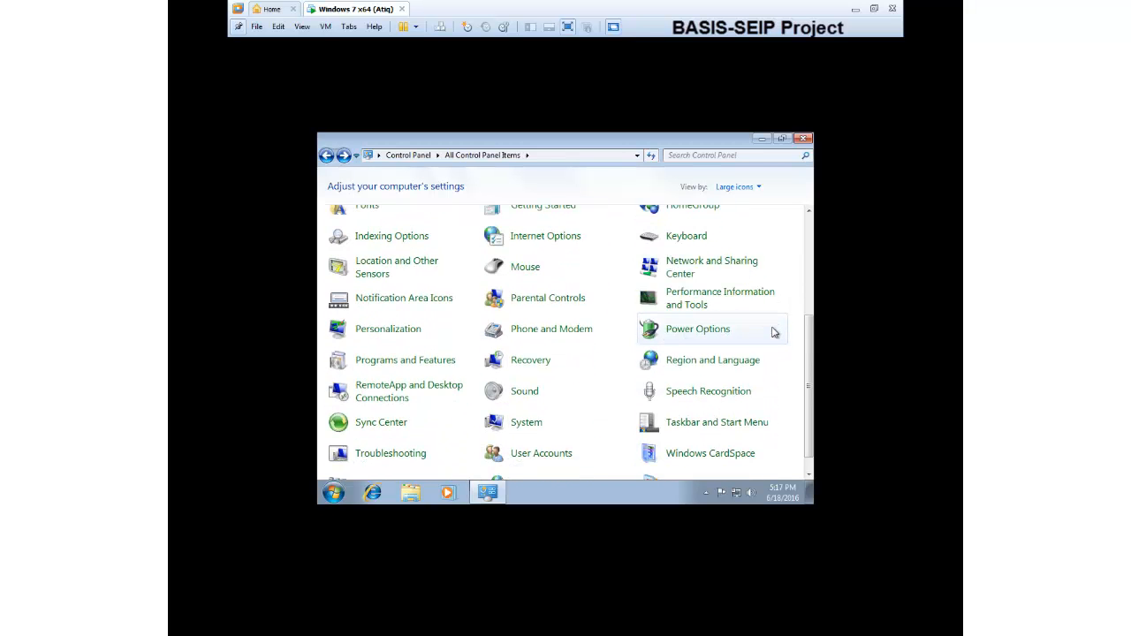
{"action": "left_click", "coordinate": [681, 332]}
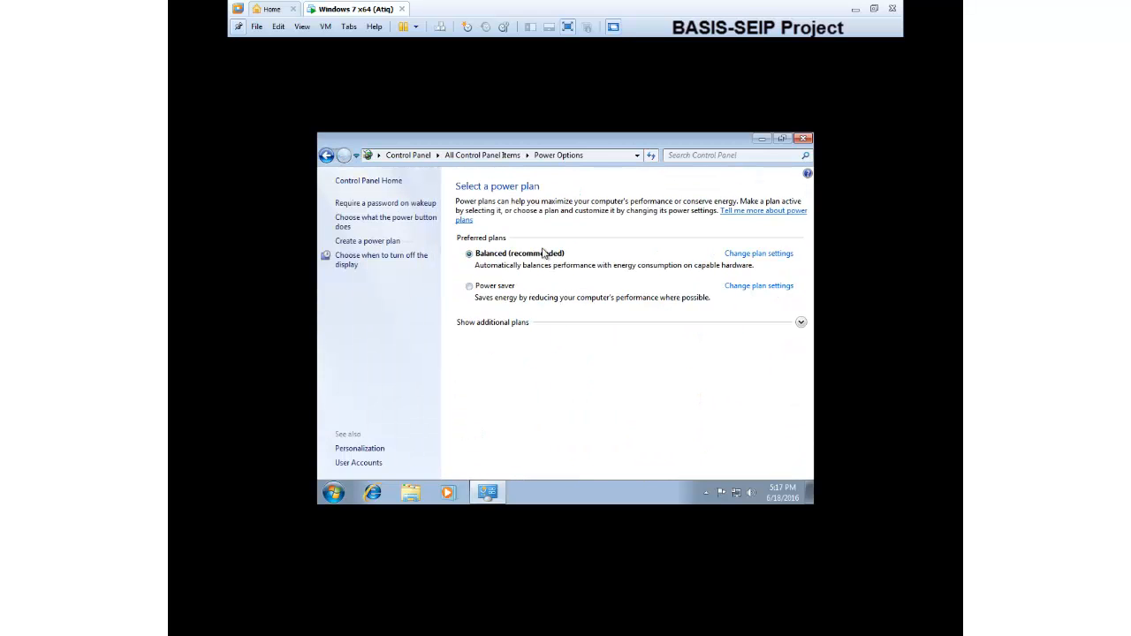
{"action": "left_click", "coordinate": [743, 255]}
{"action": "left_click", "coordinate": [558, 233]}
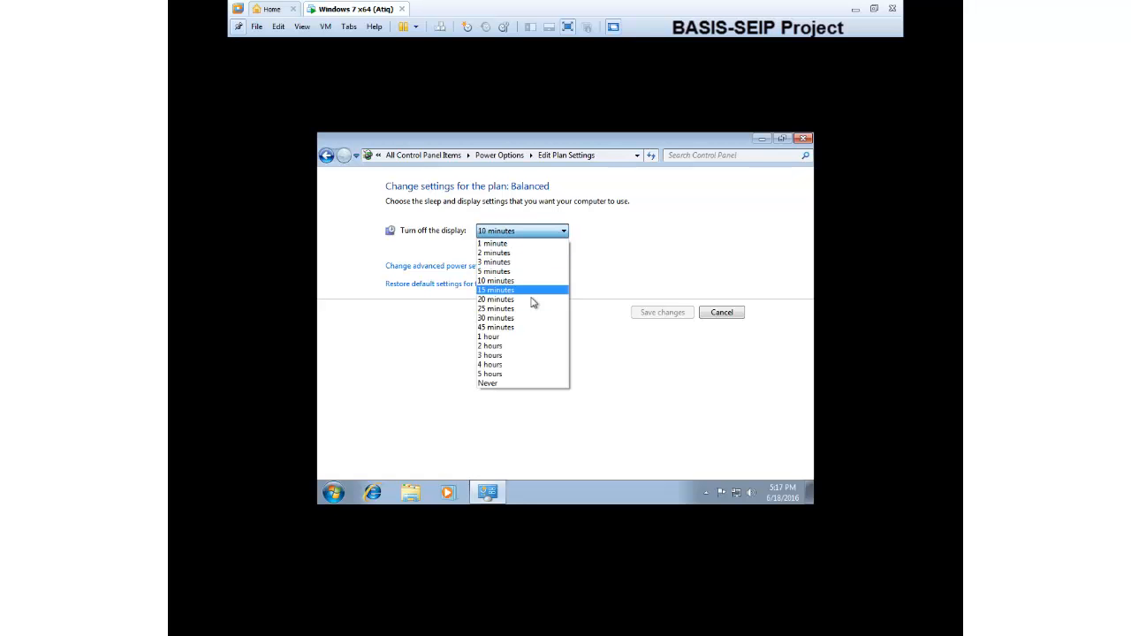
{"action": "left_click", "coordinate": [519, 384]}
{"action": "left_click", "coordinate": [651, 313]}
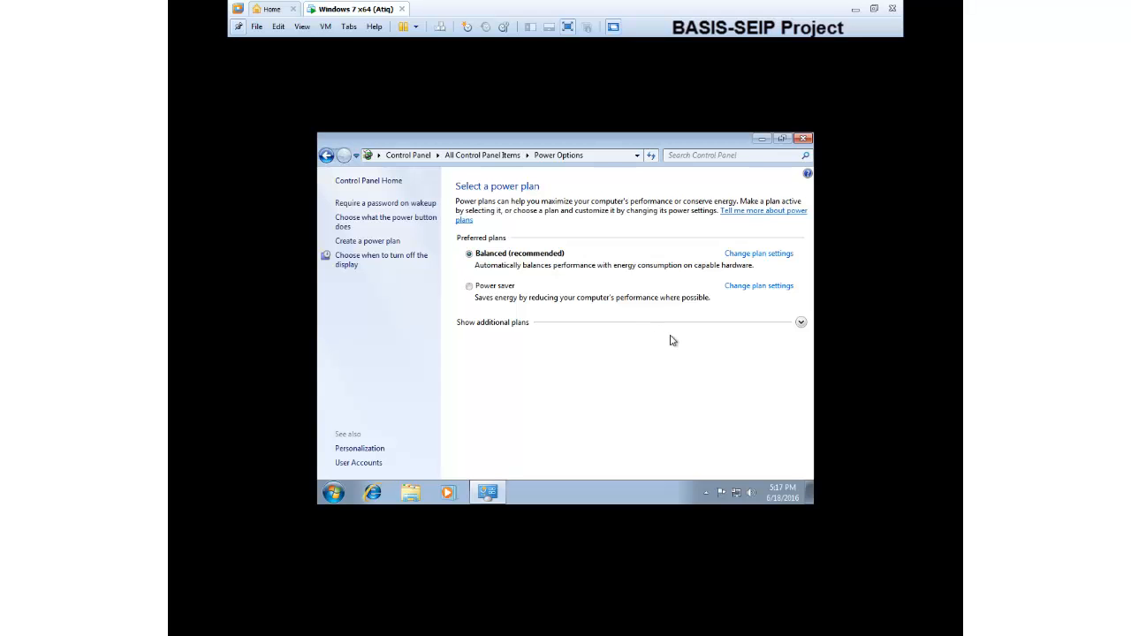
{"action": "left_click", "coordinate": [762, 254]}
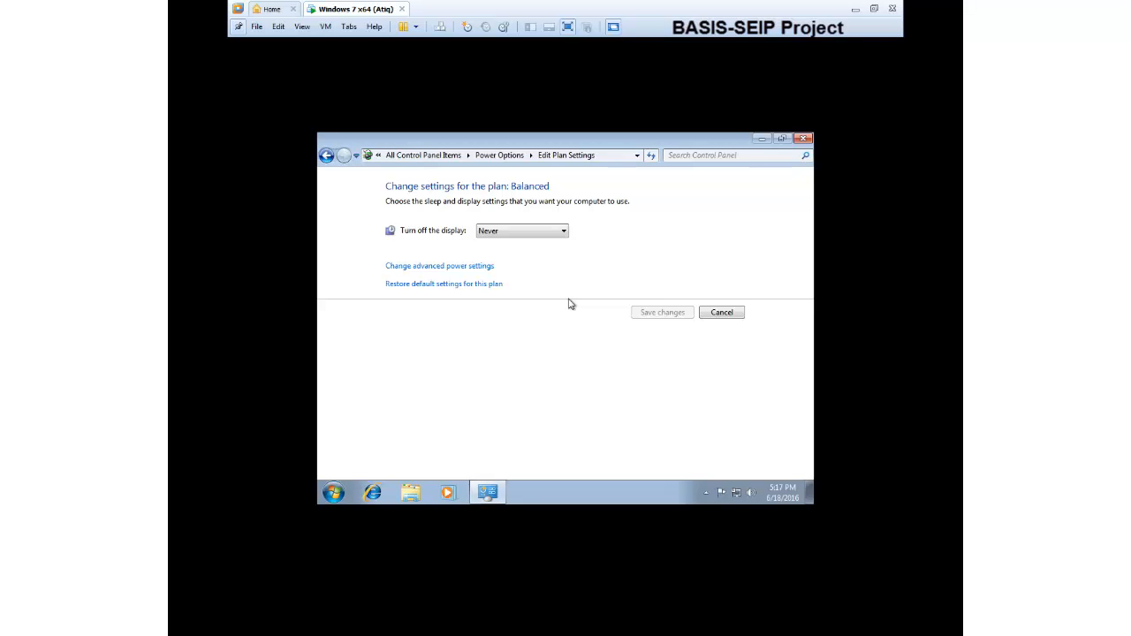
{"action": "left_click", "coordinate": [721, 313]}
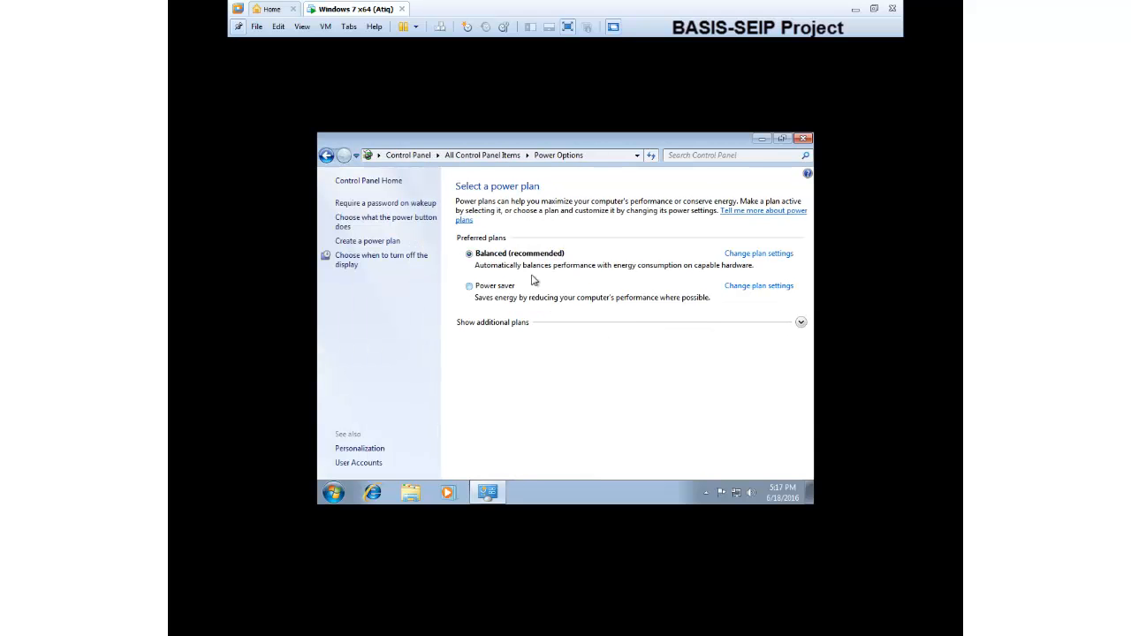
Turn off Windows Firewall for both the home or work (private) and public network locations.
{"action": "left_click", "coordinate": [483, 156]}
{"action": "scroll", "coordinate": [757, 320], "scroll_direction": "down", "scroll_amount": 3}
{"action": "scroll", "coordinate": [762, 320], "scroll_direction": "down", "scroll_amount": 3}
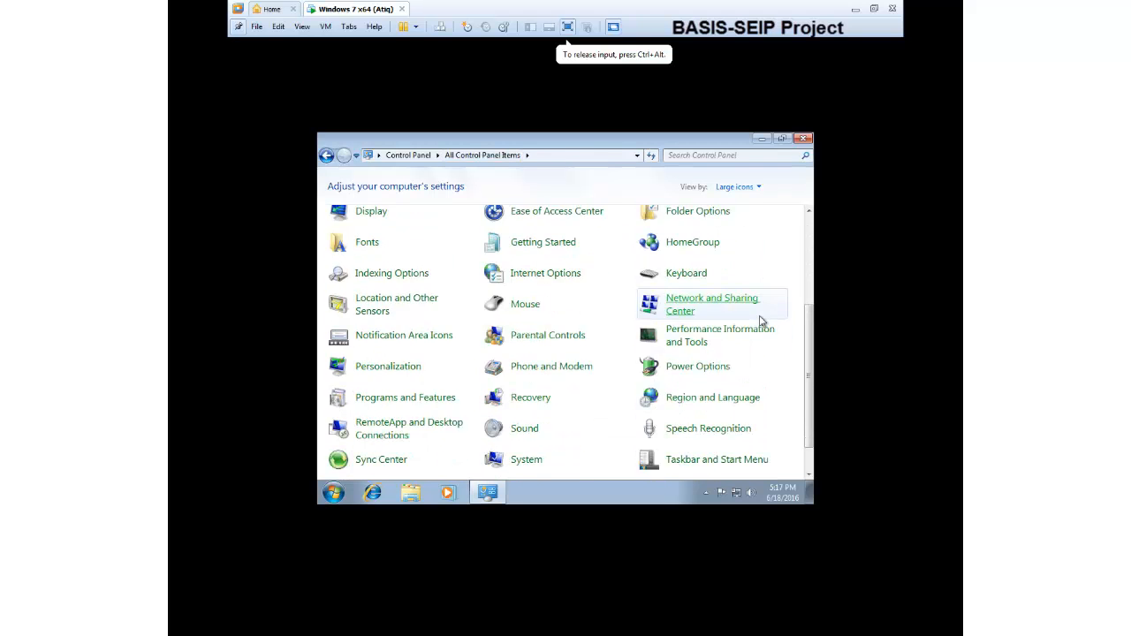
{"action": "scroll", "coordinate": [565, 433], "scroll_direction": "down", "scroll_amount": 1}
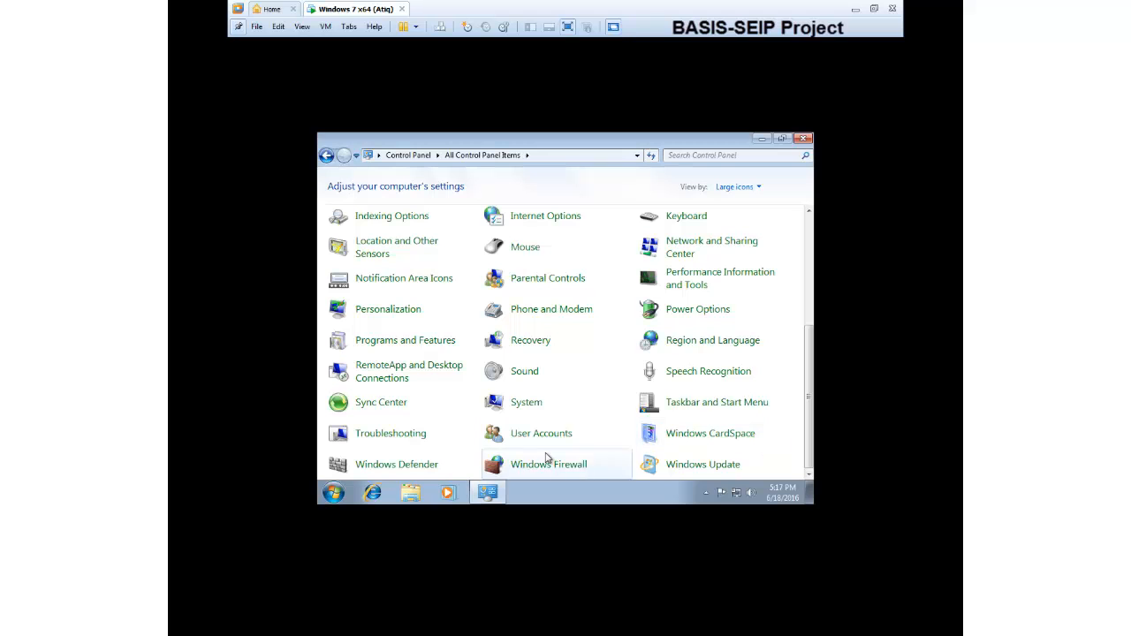
{"action": "left_click", "coordinate": [554, 468]}
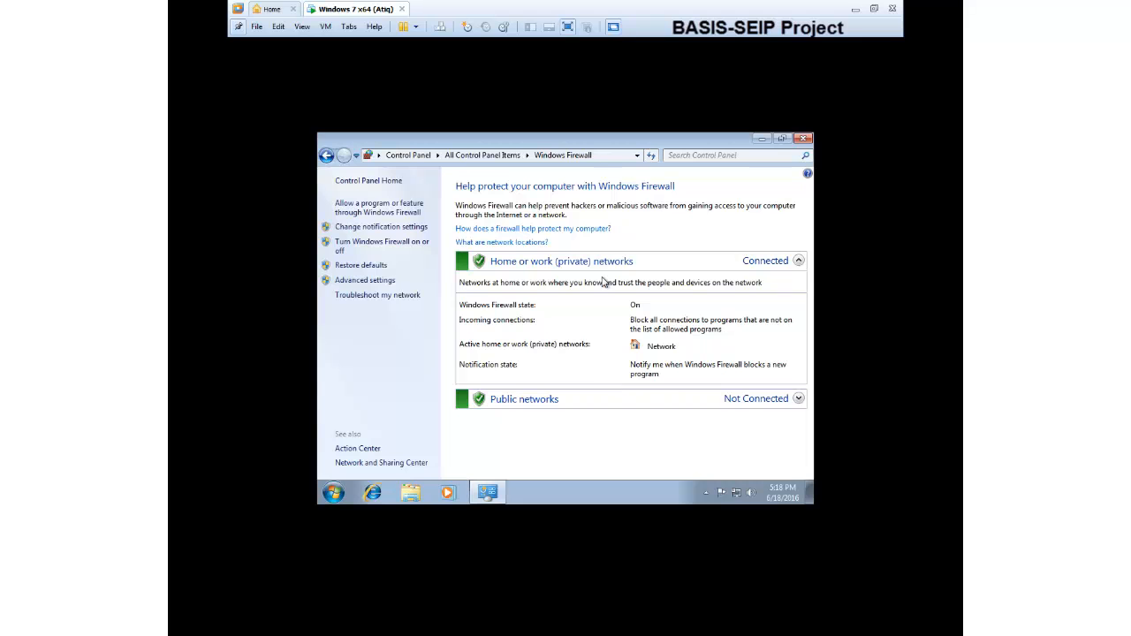
{"action": "left_click", "coordinate": [412, 249]}
{"action": "left_click", "coordinate": [432, 284]}
{"action": "left_click", "coordinate": [436, 359]}
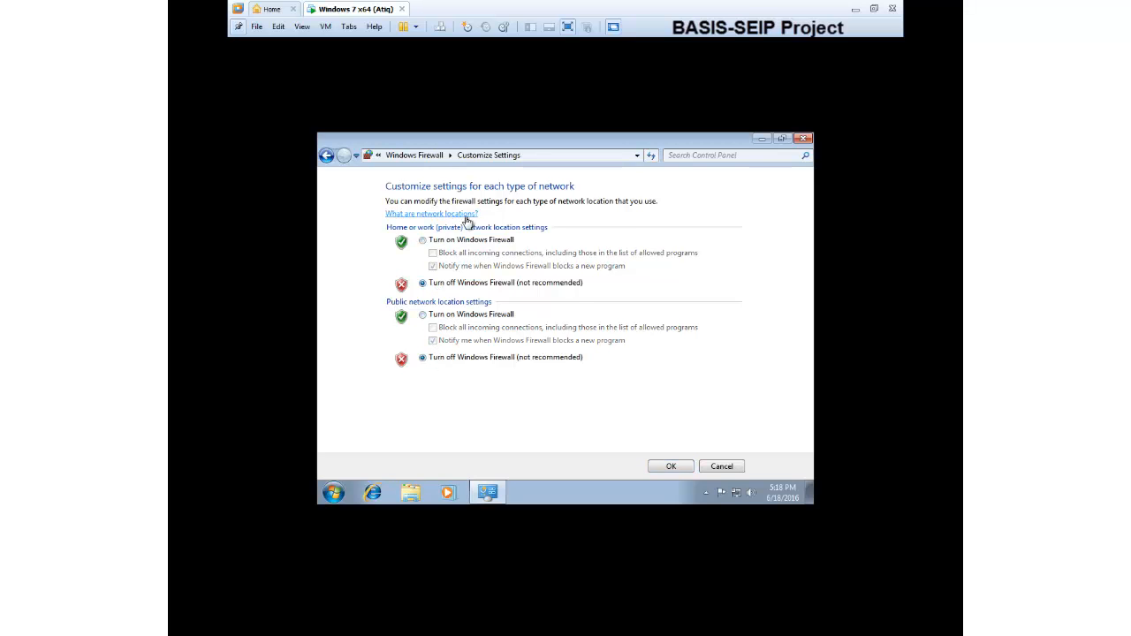
{"action": "left_click", "coordinate": [671, 466]}
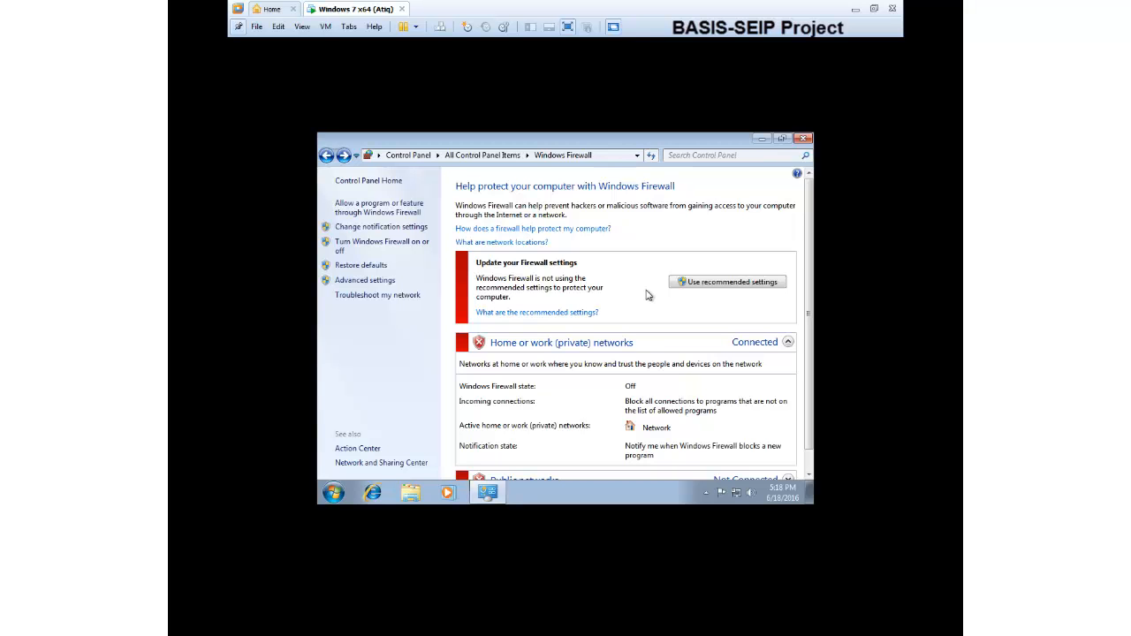
Set Windows Update to never check for updates, disallow all users from installing updates, save, and close Control Panel.
{"action": "left_click", "coordinate": [327, 158]}
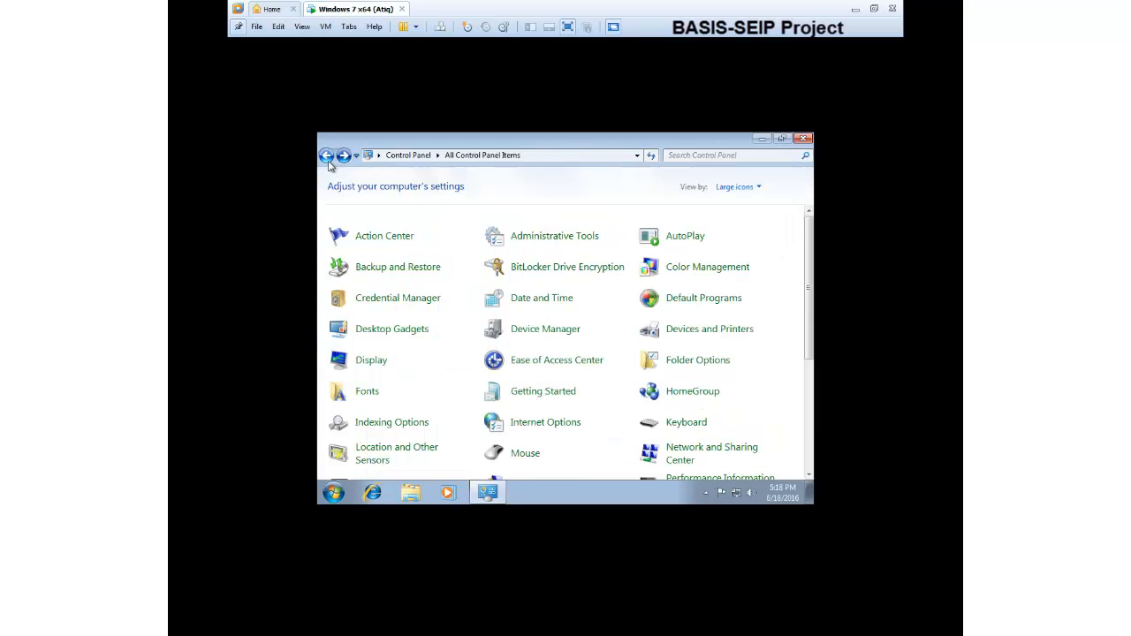
{"action": "scroll", "coordinate": [565, 353], "scroll_direction": "down", "scroll_amount": 5}
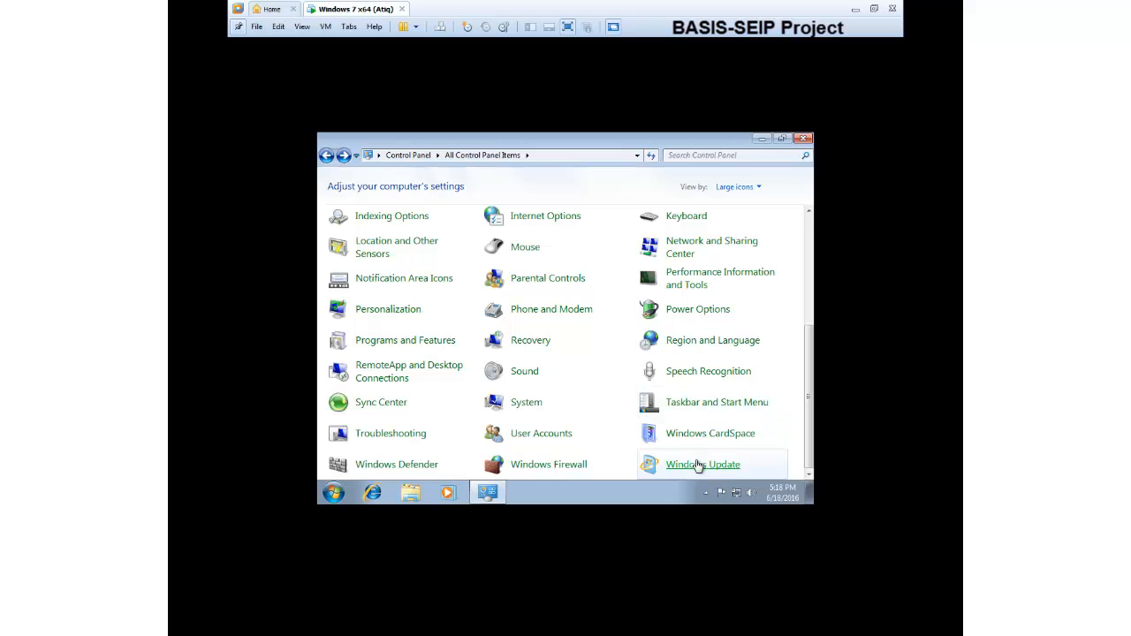
{"action": "left_click", "coordinate": [697, 465]}
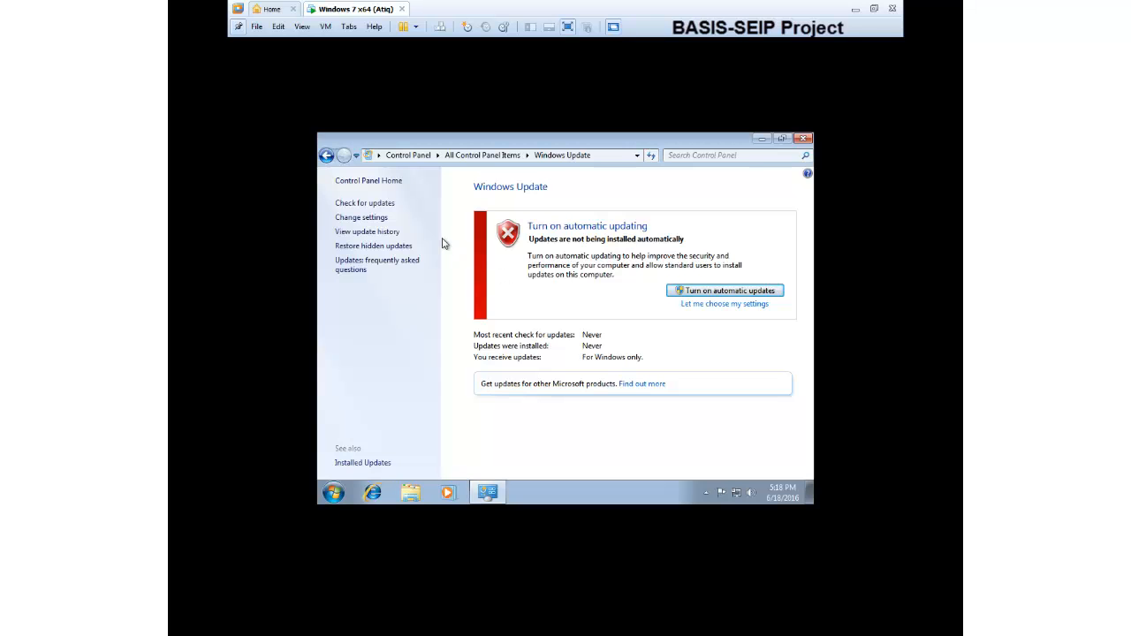
{"action": "left_click", "coordinate": [368, 221]}
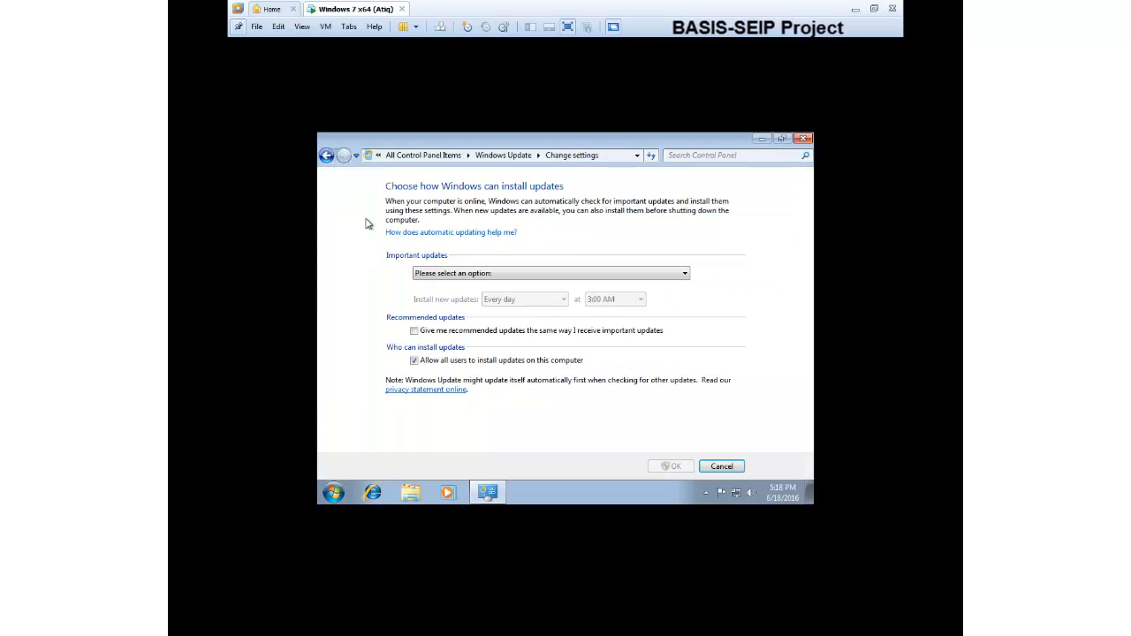
{"action": "left_click", "coordinate": [509, 275]}
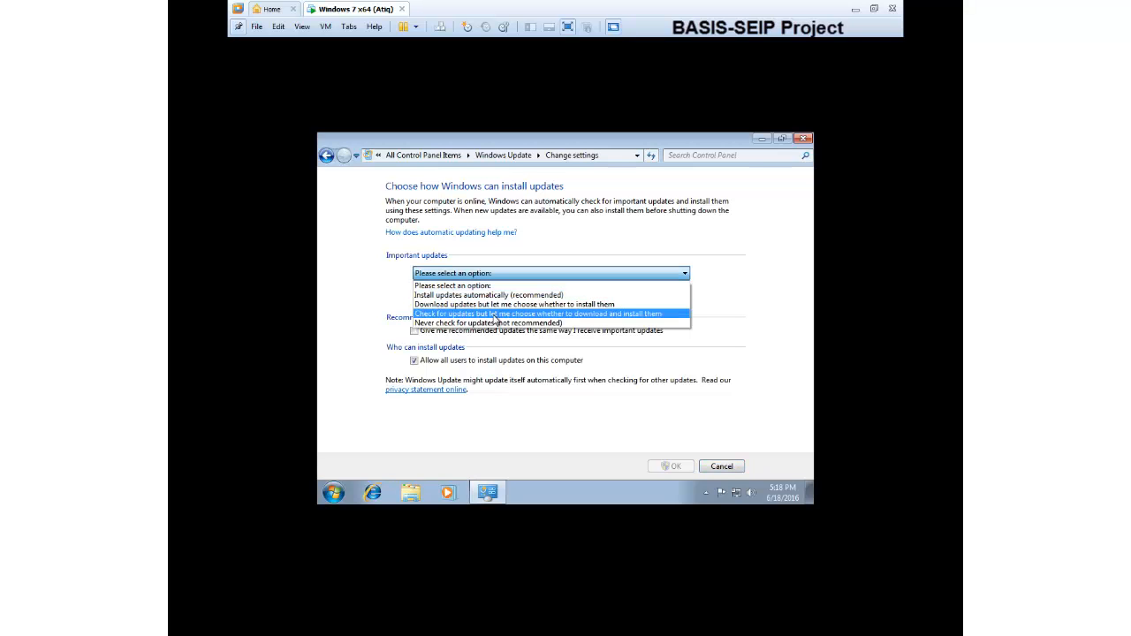
{"action": "left_click", "coordinate": [494, 323]}
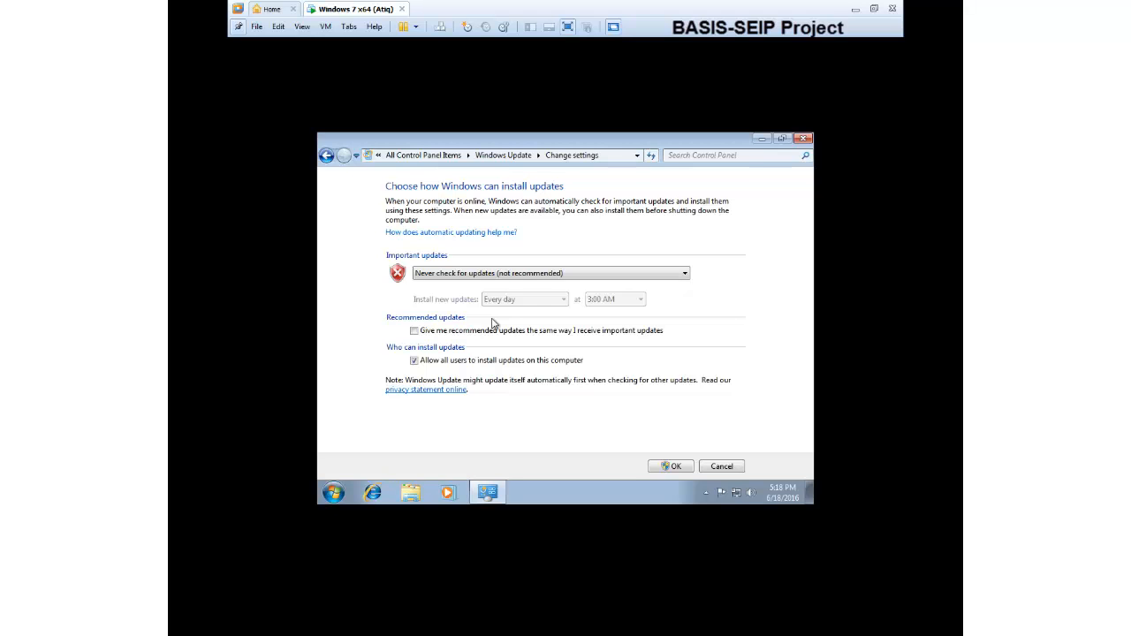
{"action": "left_click", "coordinate": [413, 360]}
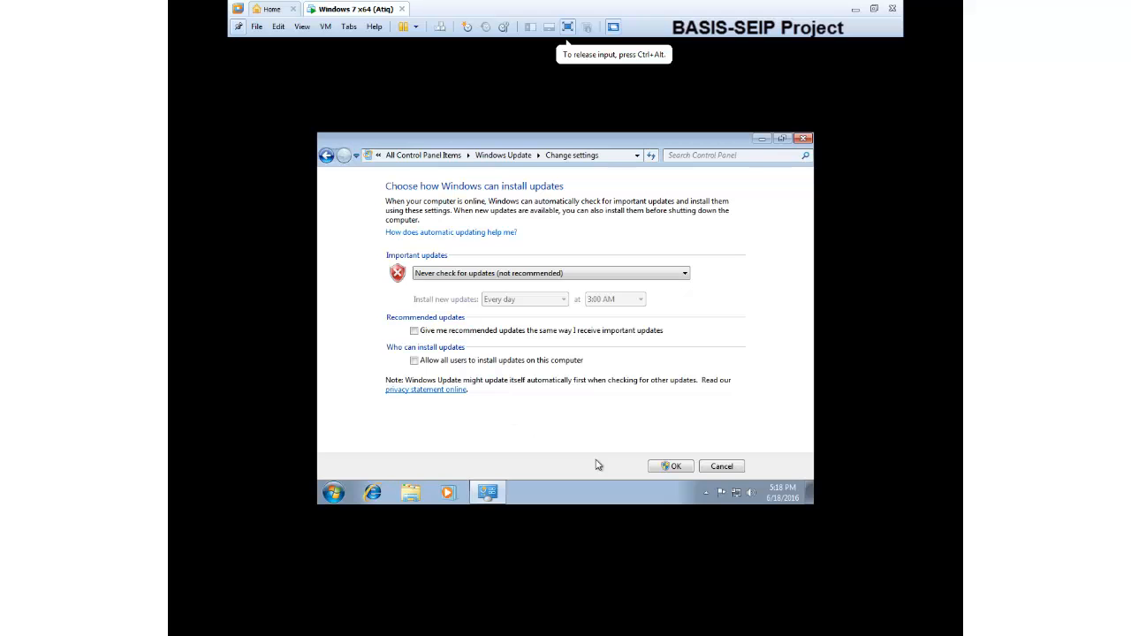
{"action": "left_click", "coordinate": [666, 468]}
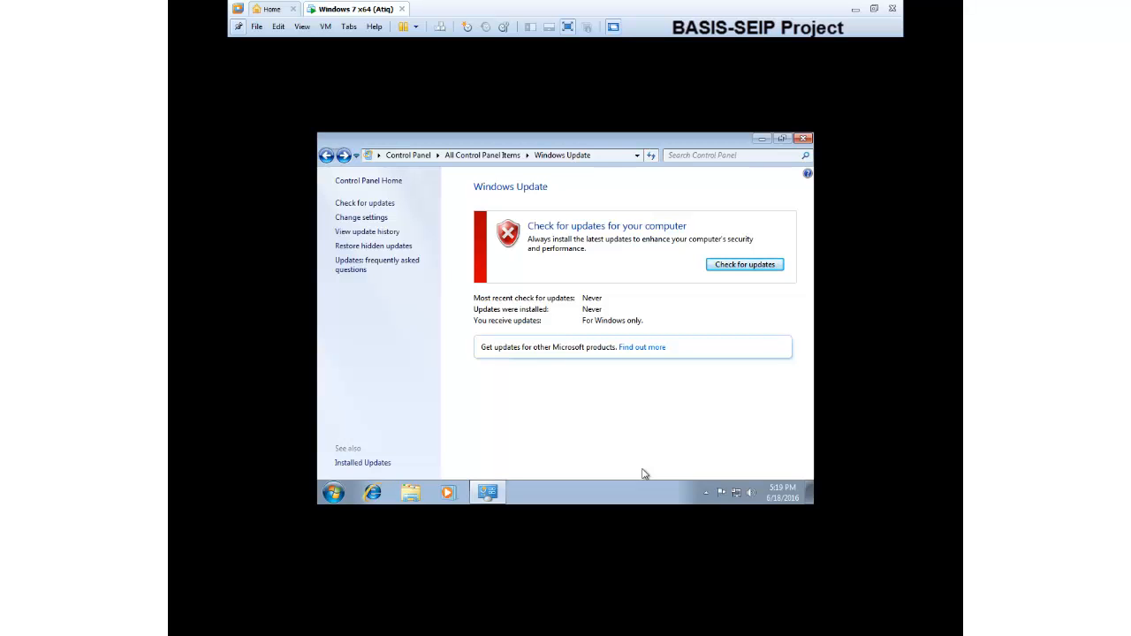
{"action": "left_click", "coordinate": [804, 138]}
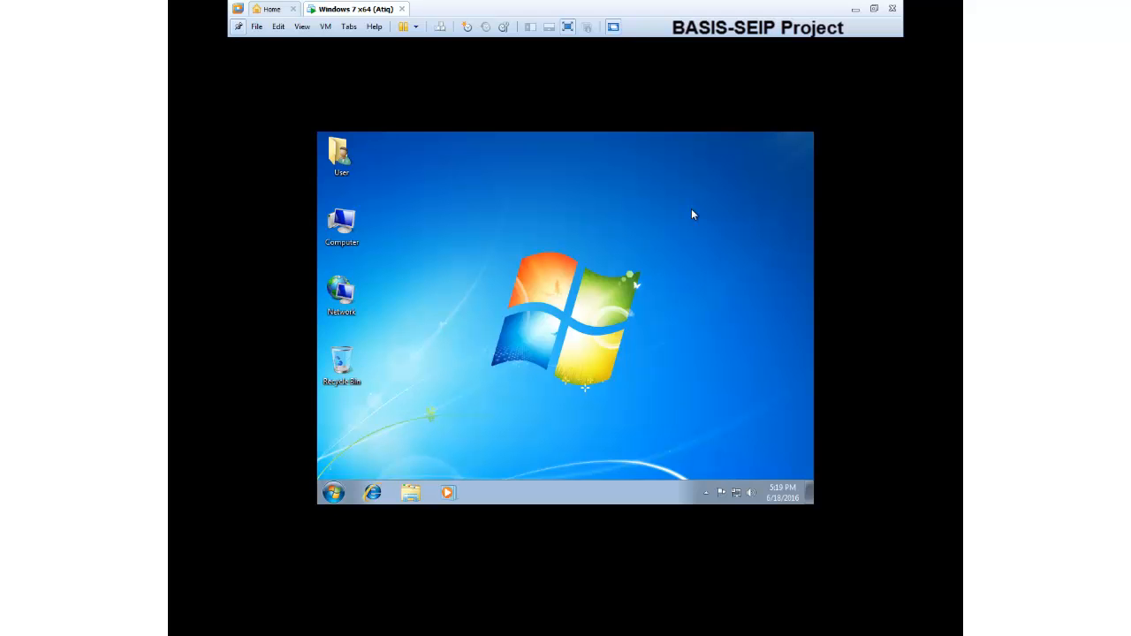
Check the guest computer's system properties down to the Windows activation status, and close the window.
{"action": "right_click", "coordinate": [341, 226]}
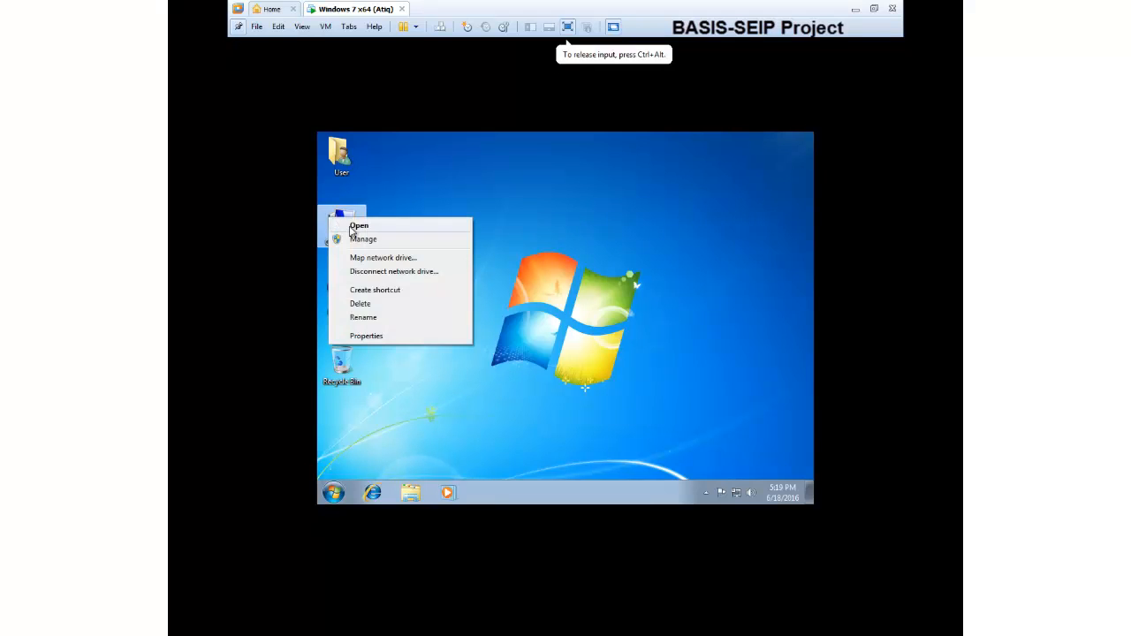
{"action": "left_click", "coordinate": [363, 334]}
{"action": "scroll", "coordinate": [677, 380], "scroll_direction": "down", "scroll_amount": 3}
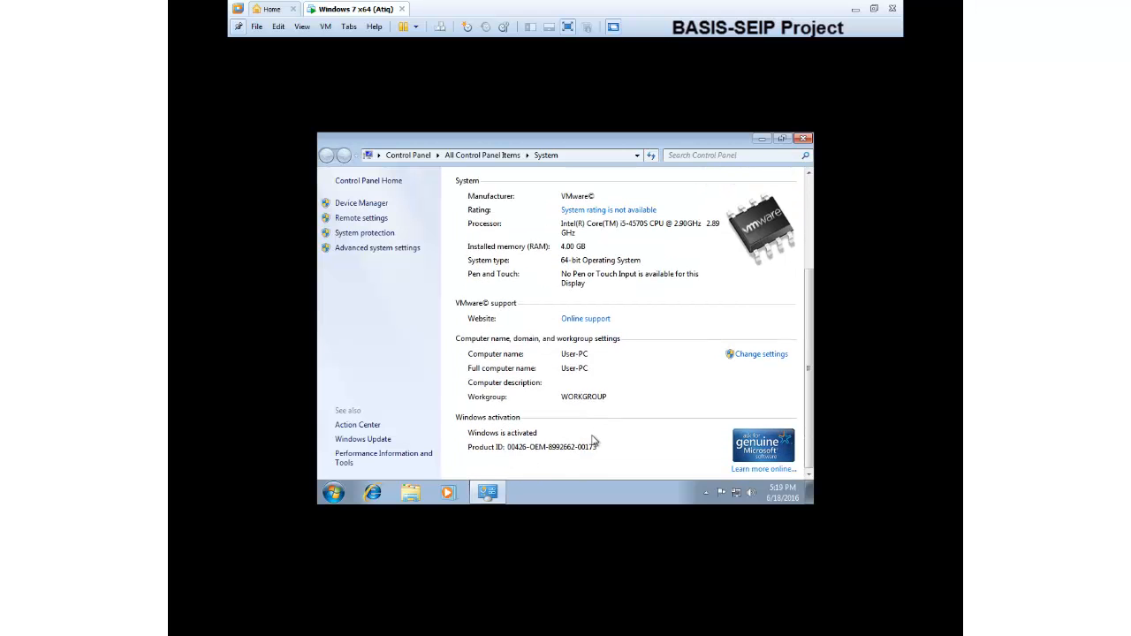
{"action": "left_click", "coordinate": [802, 139]}
{"action": "left_click", "coordinate": [687, 340]}
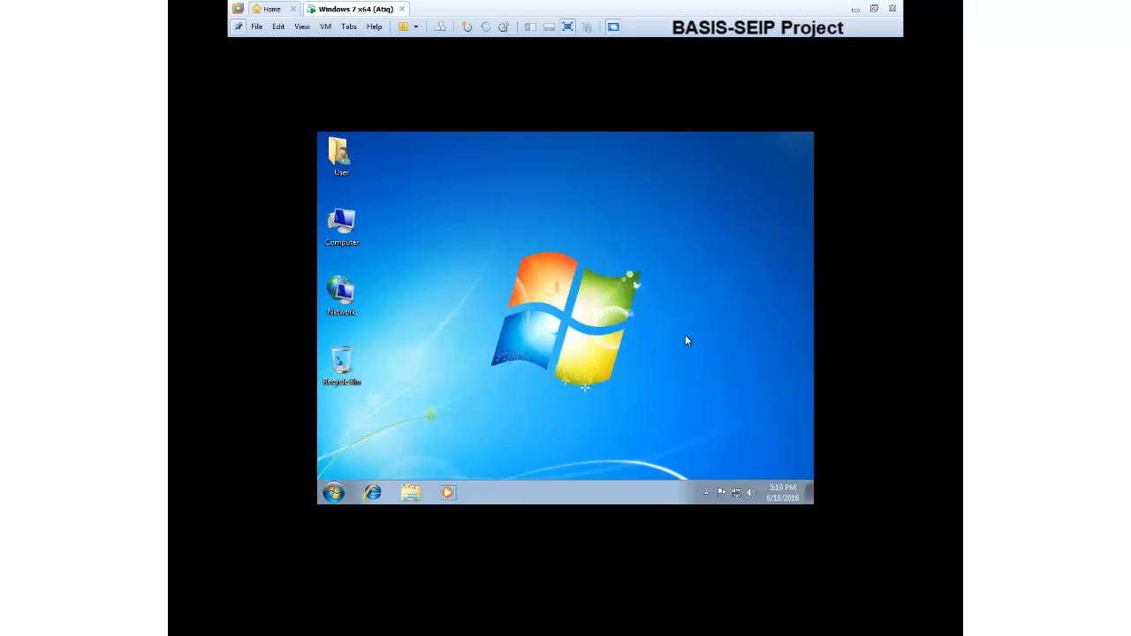